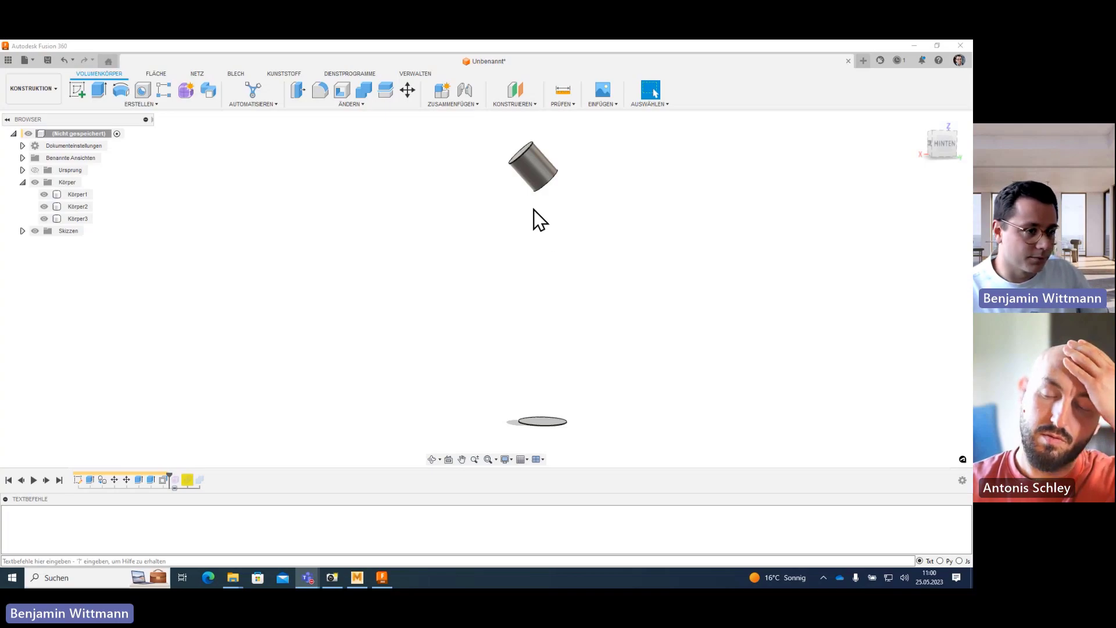
- Deselect the bodies and nudge the view of the cylinder and disc slightly
click(578, 218)
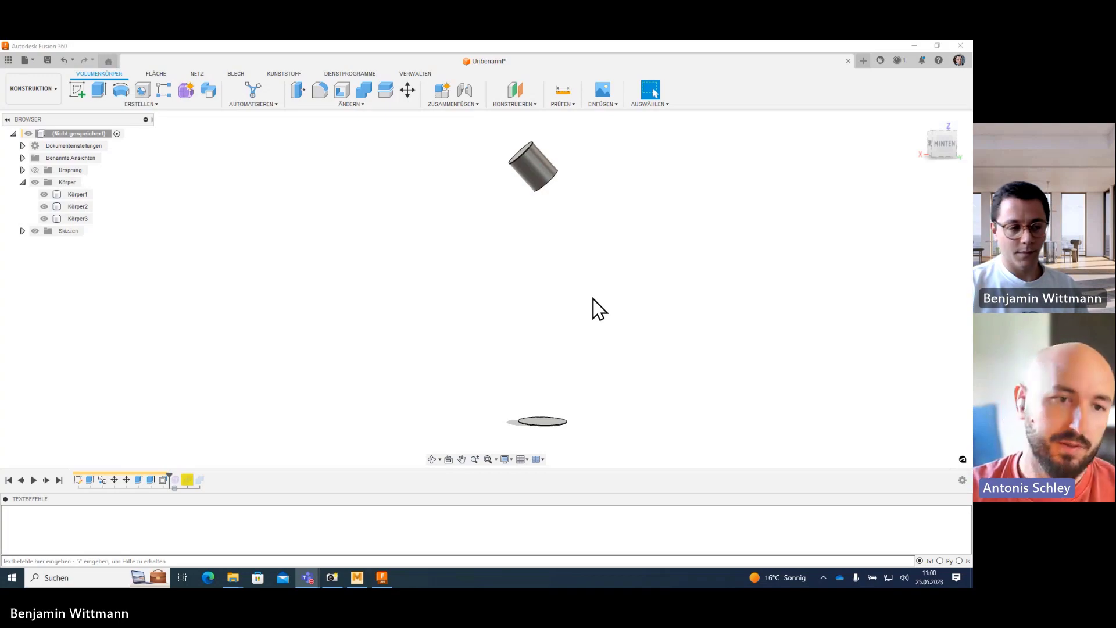
middle_drag(562, 304, 567, 299)
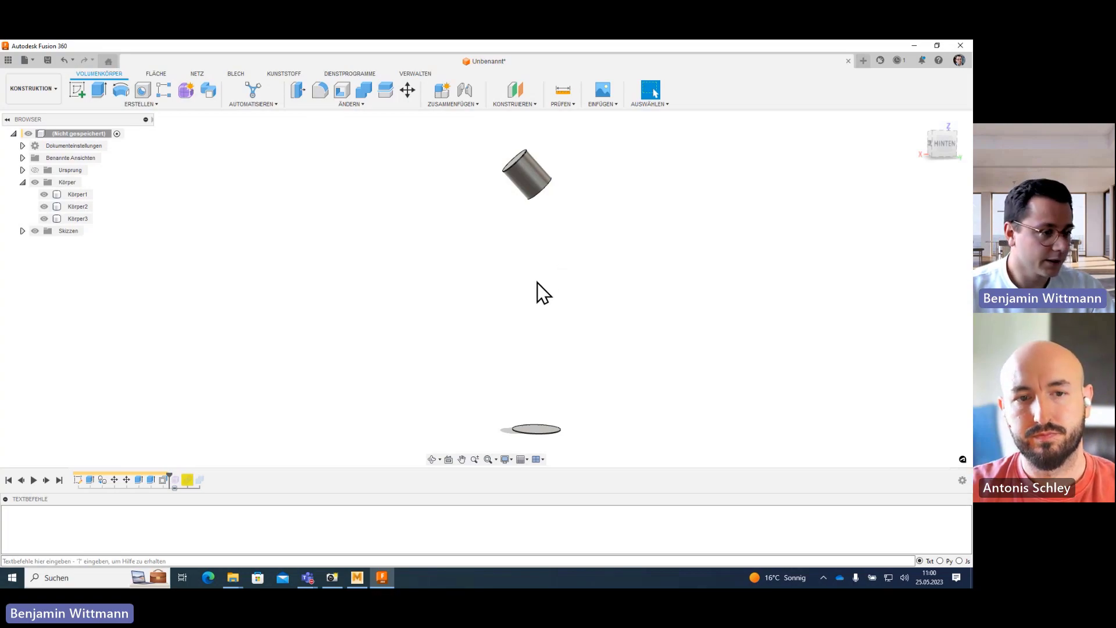
middle_drag(536, 280, 531, 275)
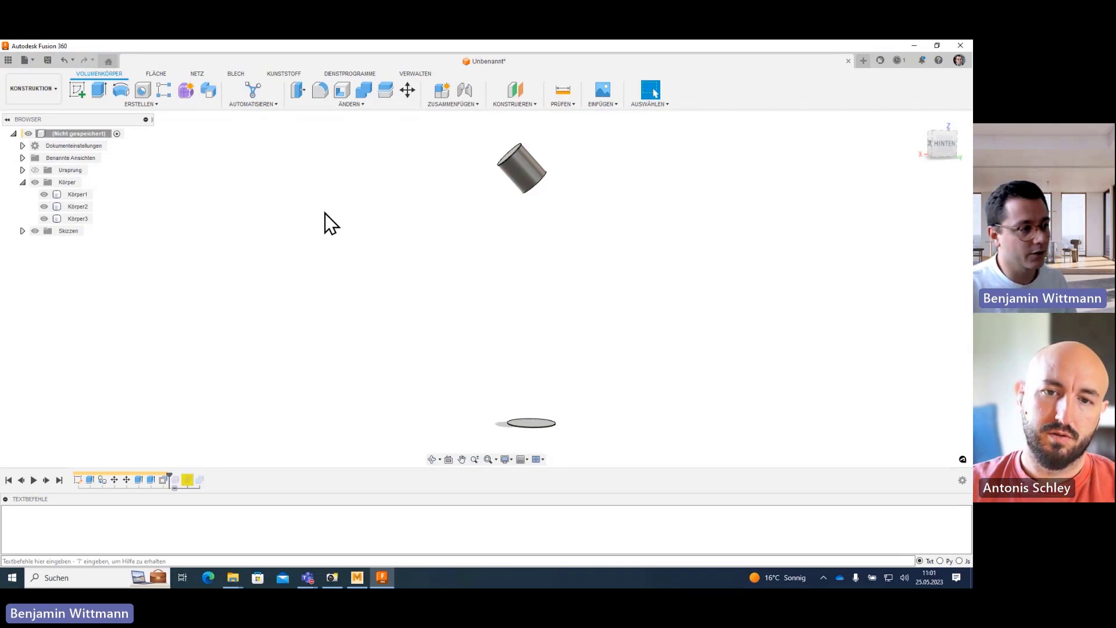
- Start a sketch on an origin plane and draw a spline from above the origin to the horizontal axis
click(83, 89)
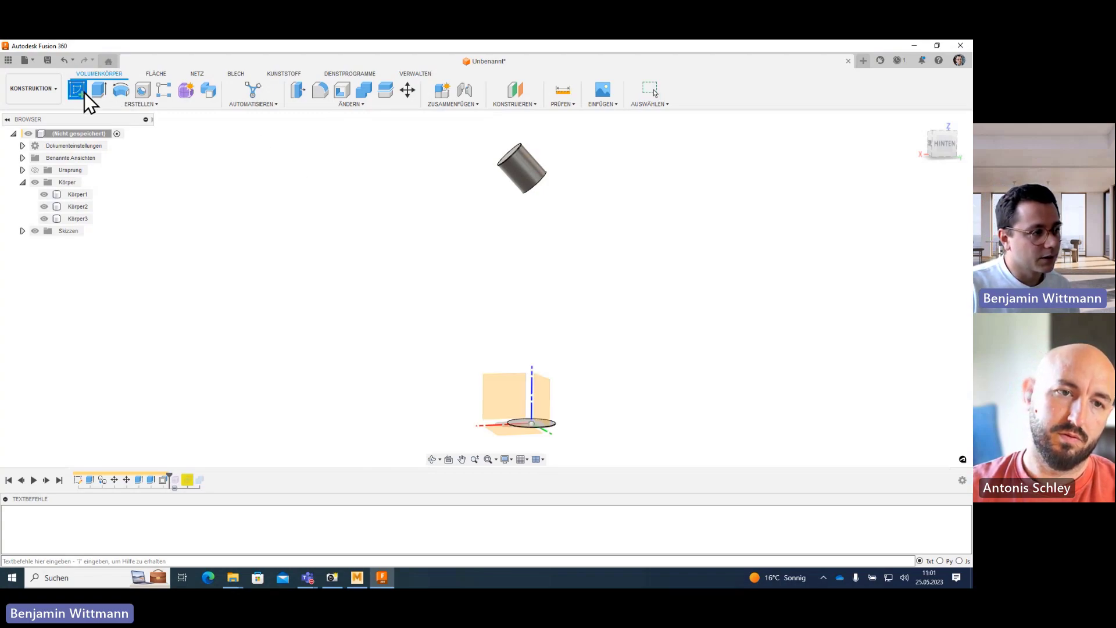
click(503, 398)
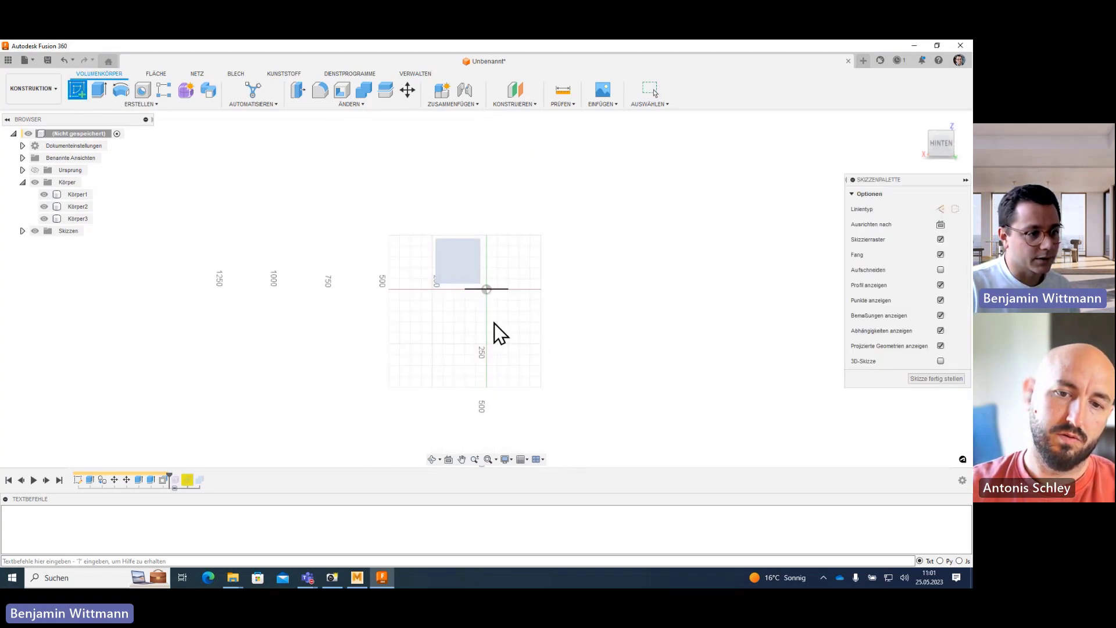
middle_drag(535, 275, 568, 368)
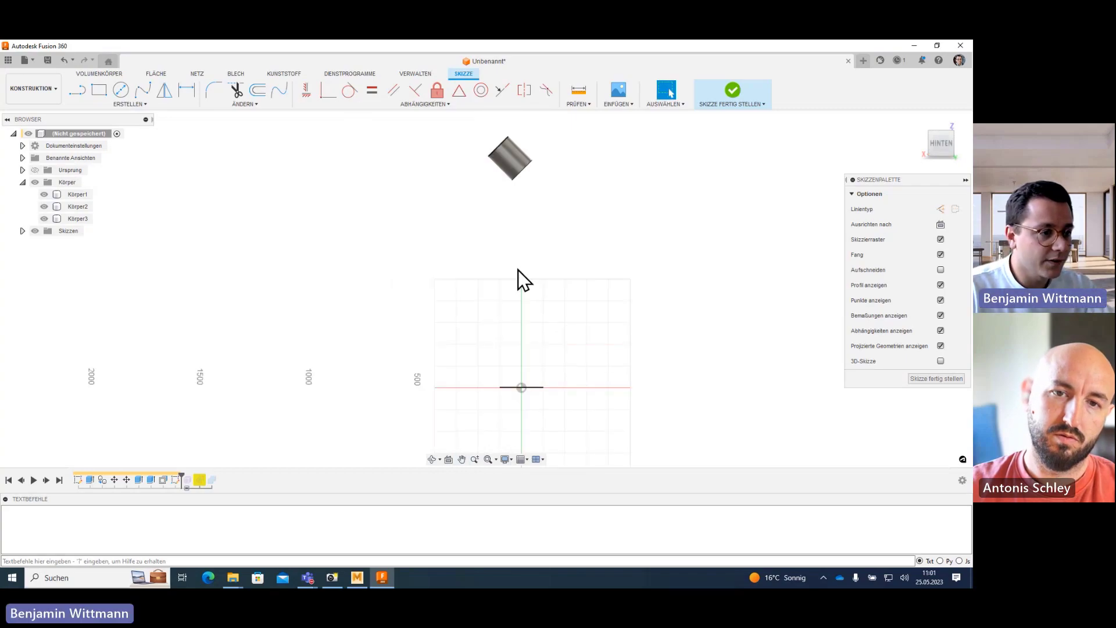
scroll(517, 272, up, 2)
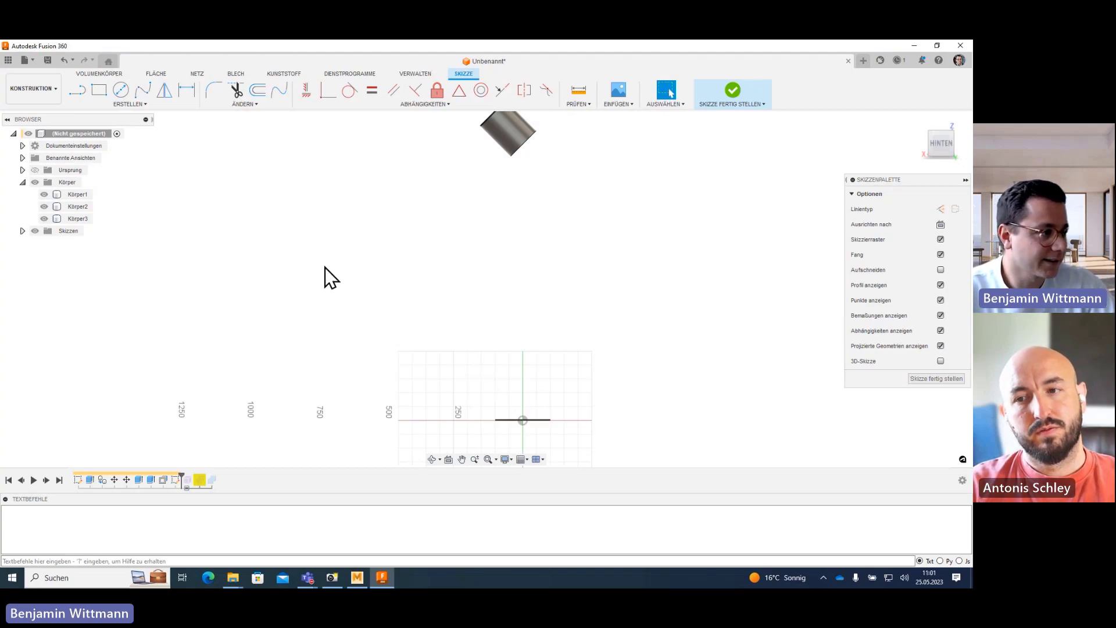
click(141, 92)
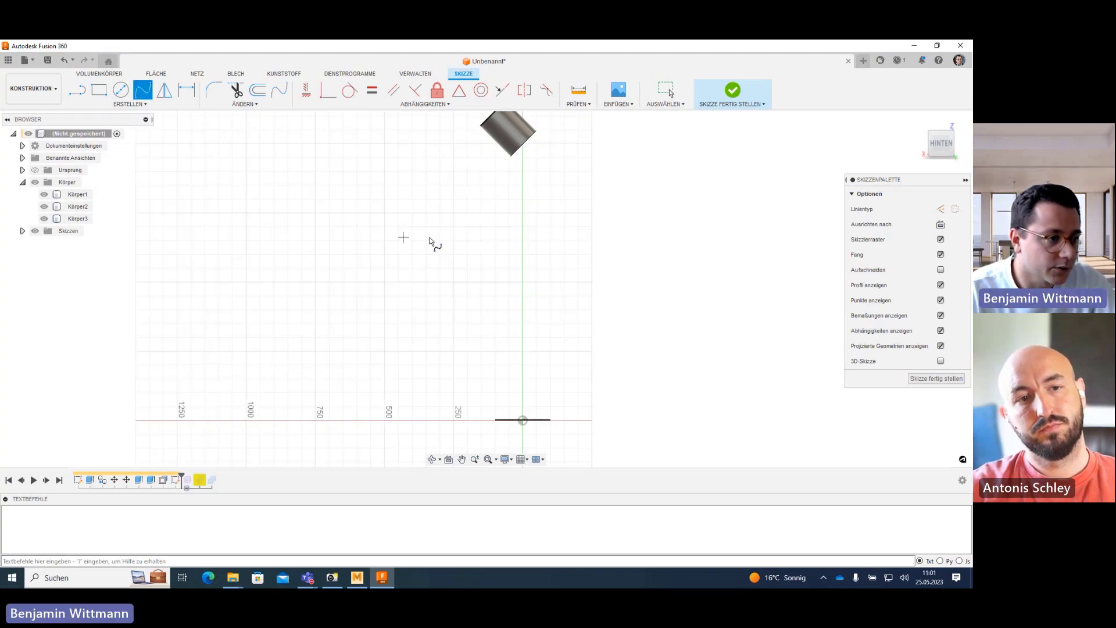
click(549, 158)
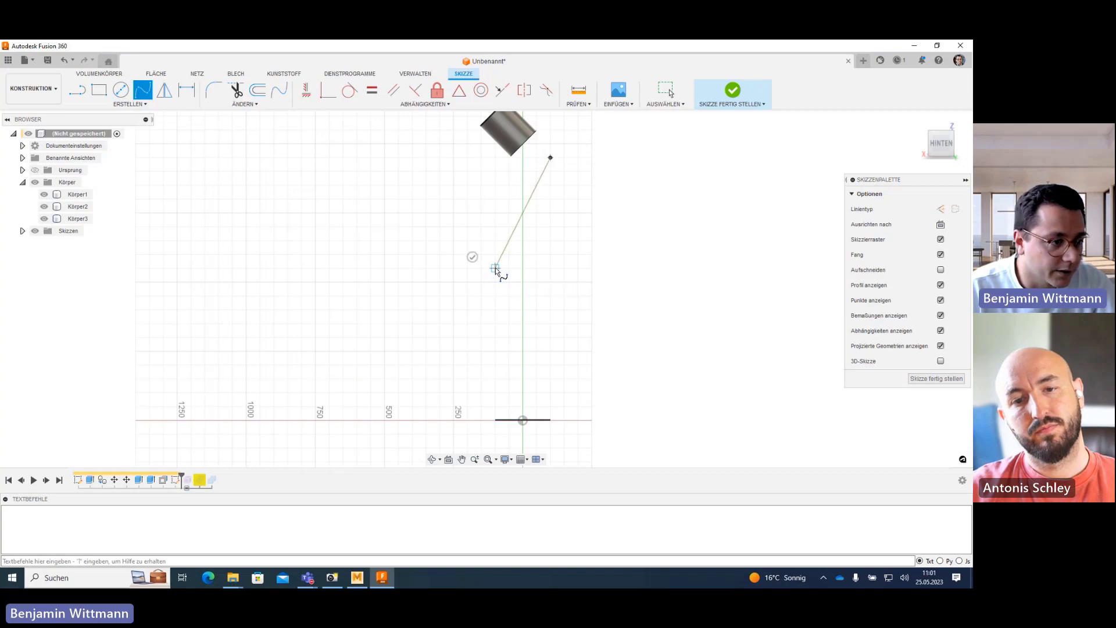
click(577, 420)
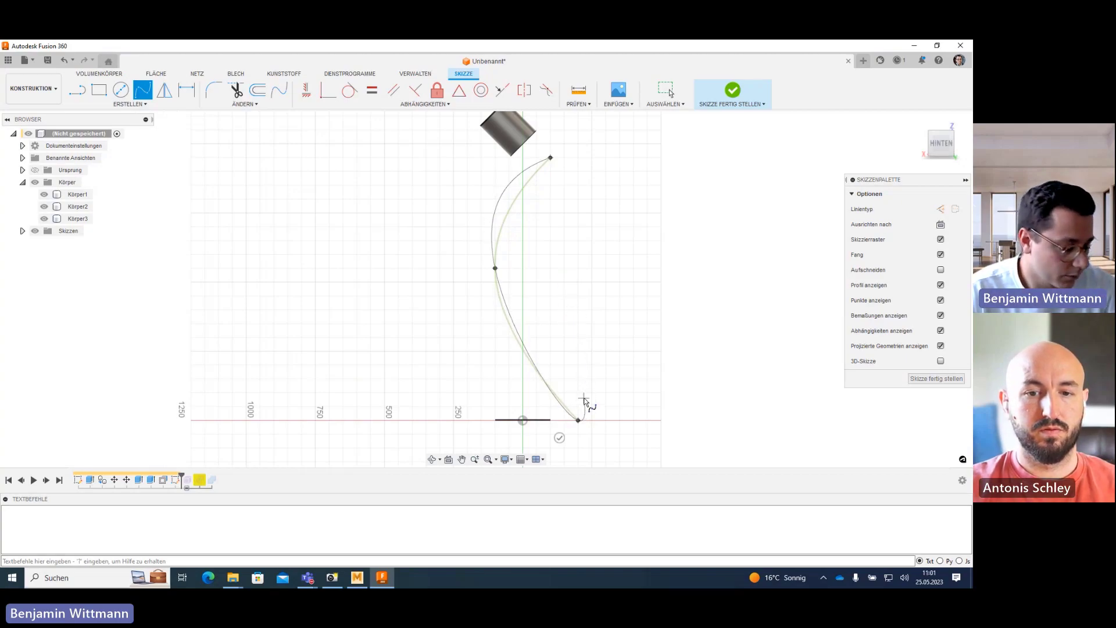
key(Escape)
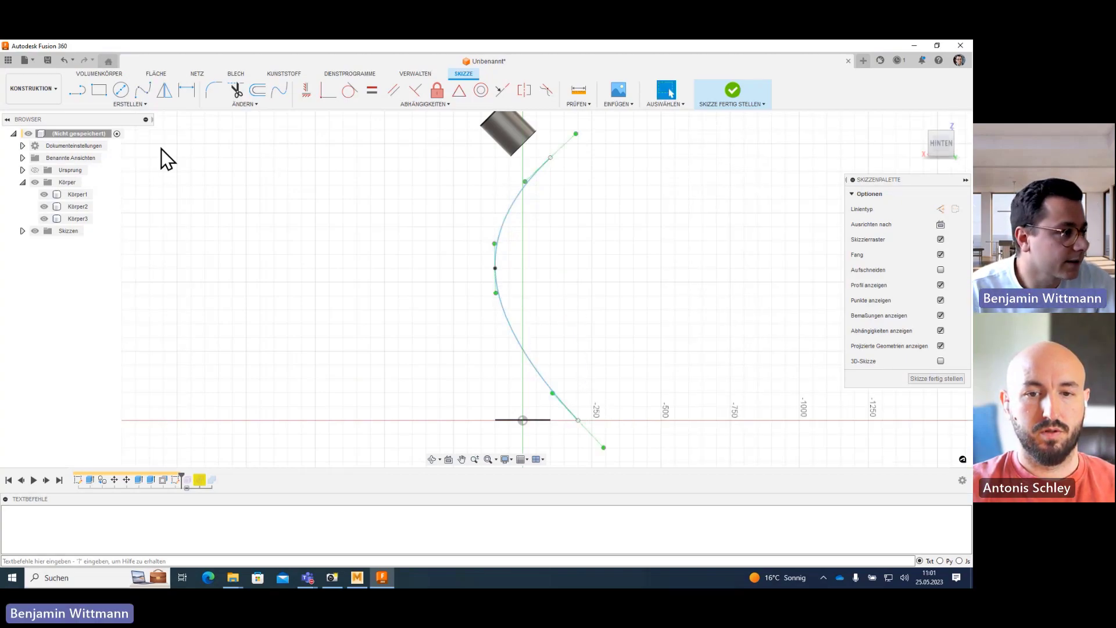
- Close the profile with a straight line between the spline's endpoints and finish the sketch
click(78, 91)
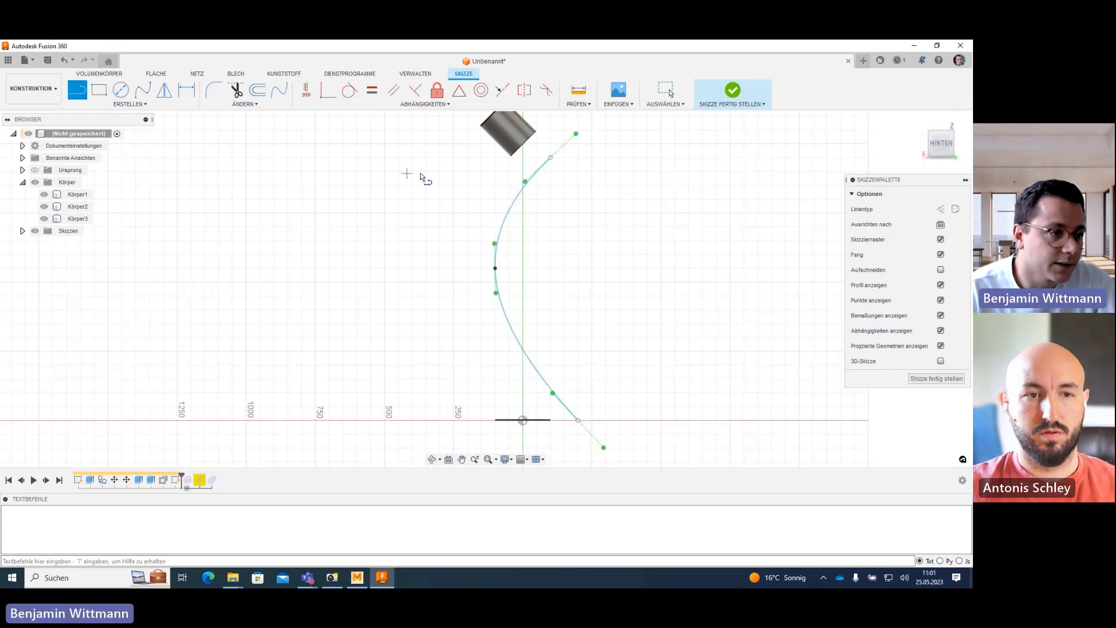
click(551, 158)
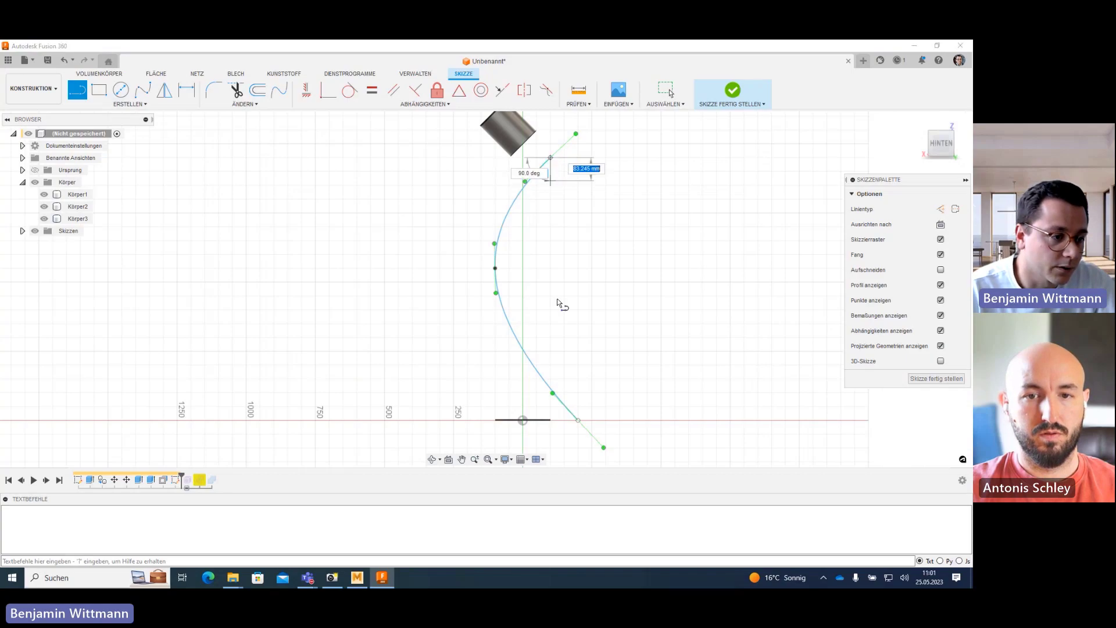
click(578, 419)
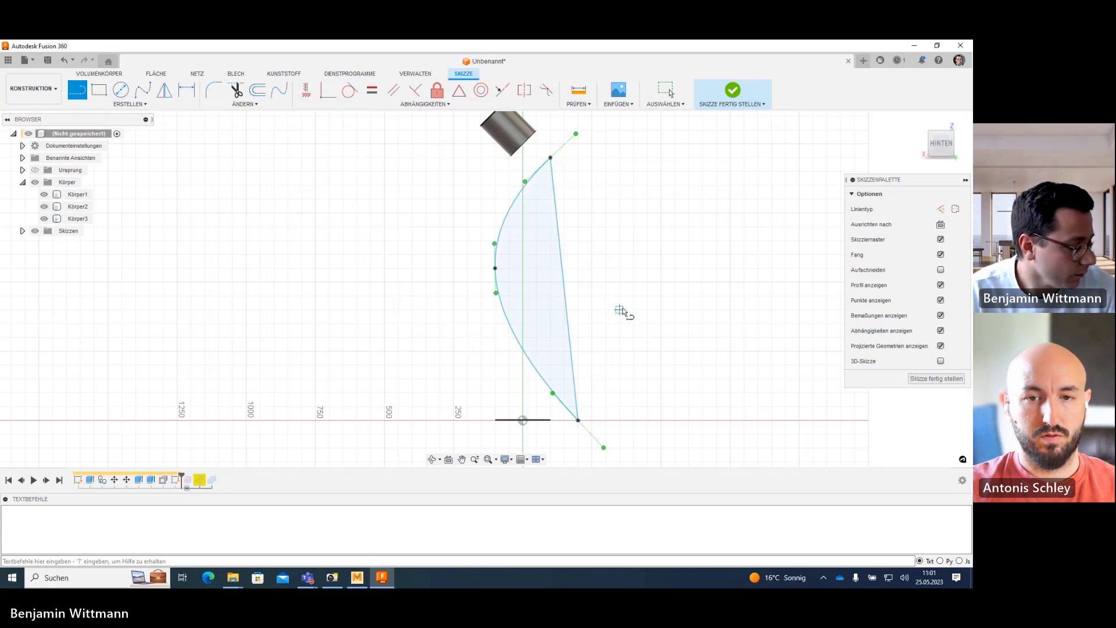
key(Escape)
scroll(590, 308, up, 2)
scroll(594, 303, down, 2)
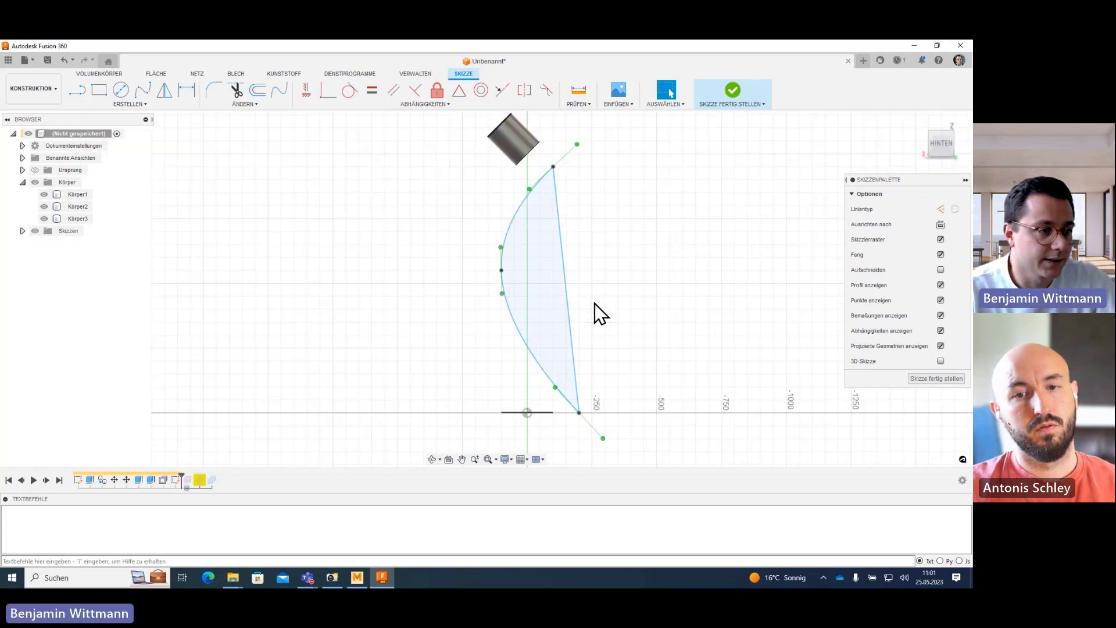
mouse_move(594, 303)
shift+middle_down()
mouse_move(580, 300)
mouse_move(556, 263)
mouse_move(591, 279)
mouse_move(638, 274)
shift+middle_up()
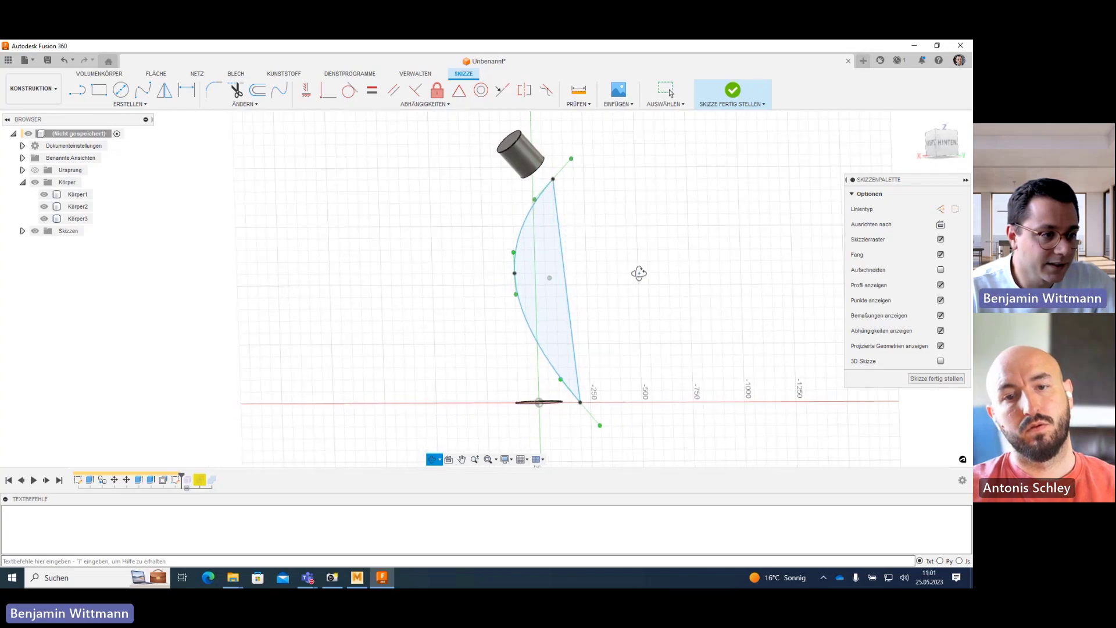
click(728, 90)
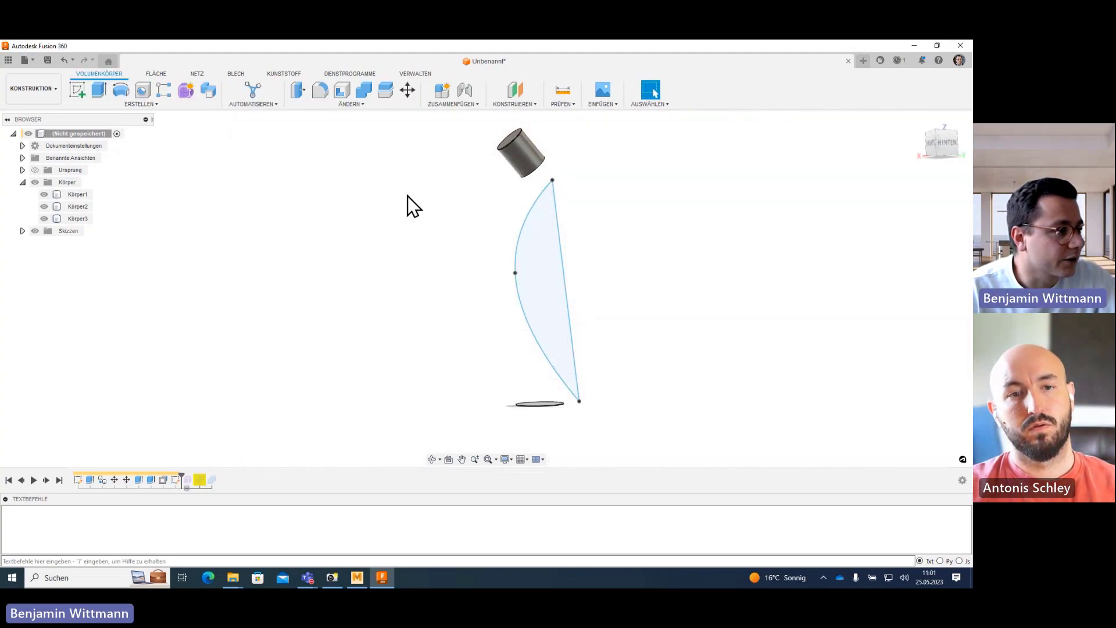
- Revolve the lens profile 360° about the straight line into new body Körper9
shift+middle_drag(407, 197, 406, 203)
click(144, 106)
mouse_move(90, 186)
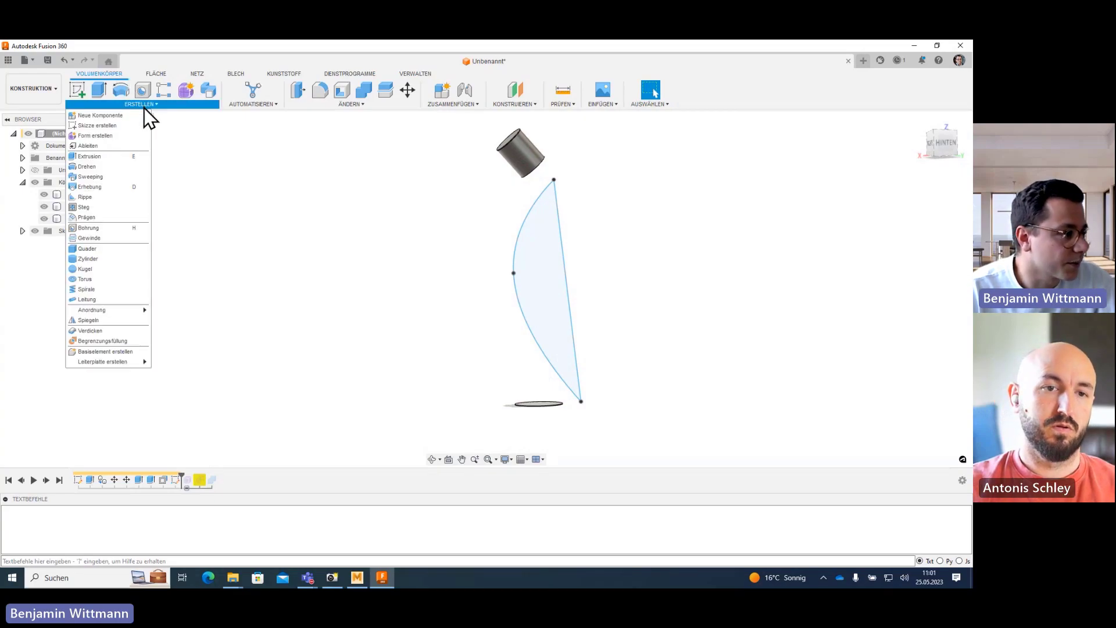
click(102, 169)
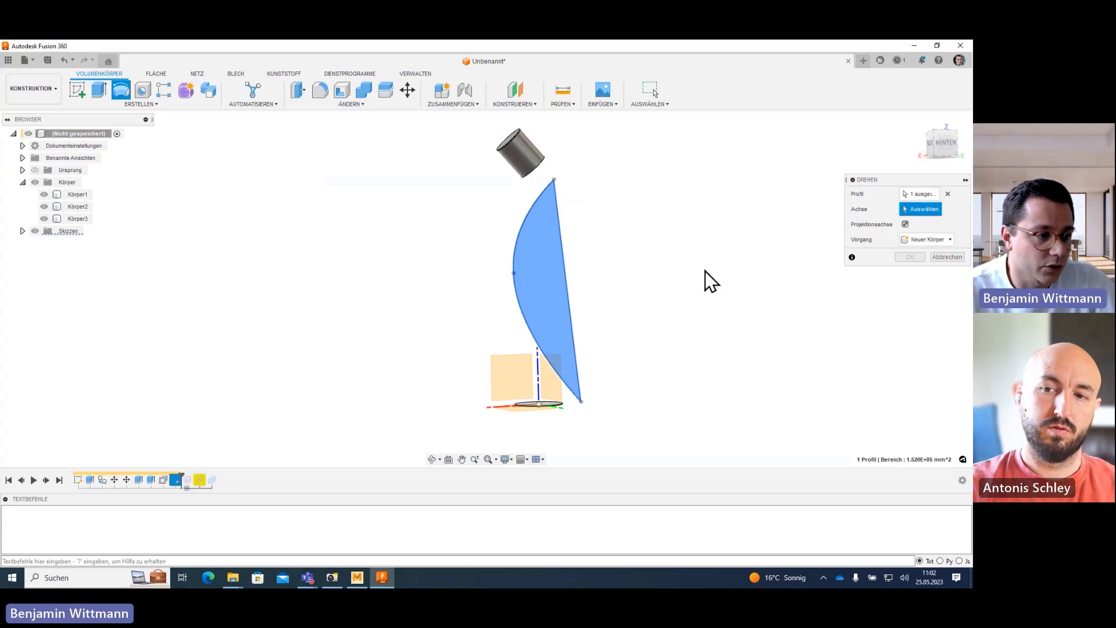
click(568, 291)
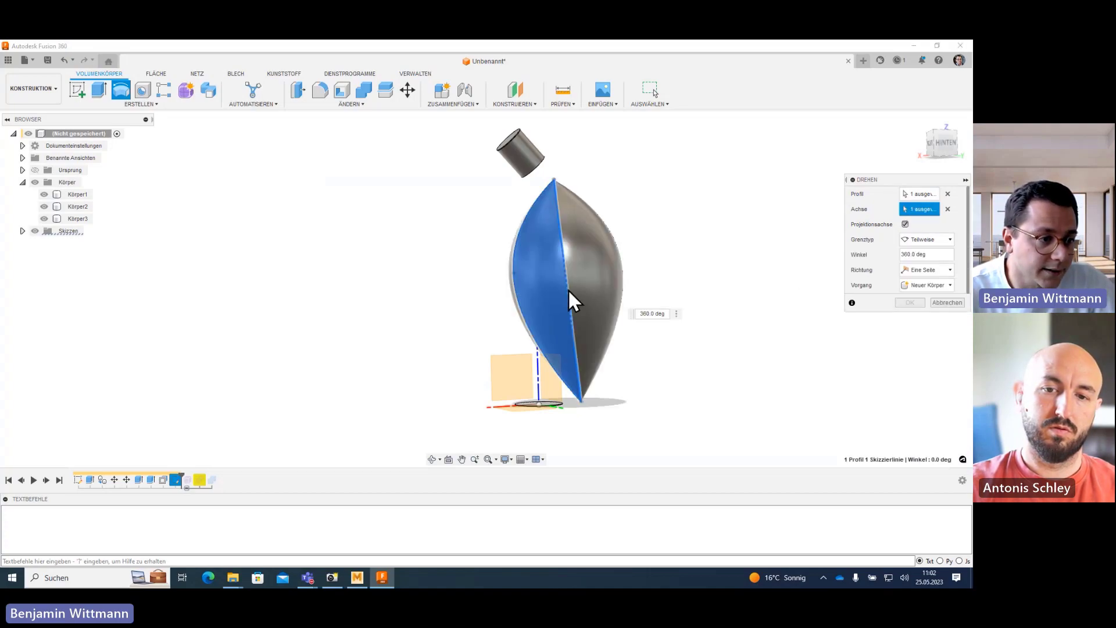
click(915, 305)
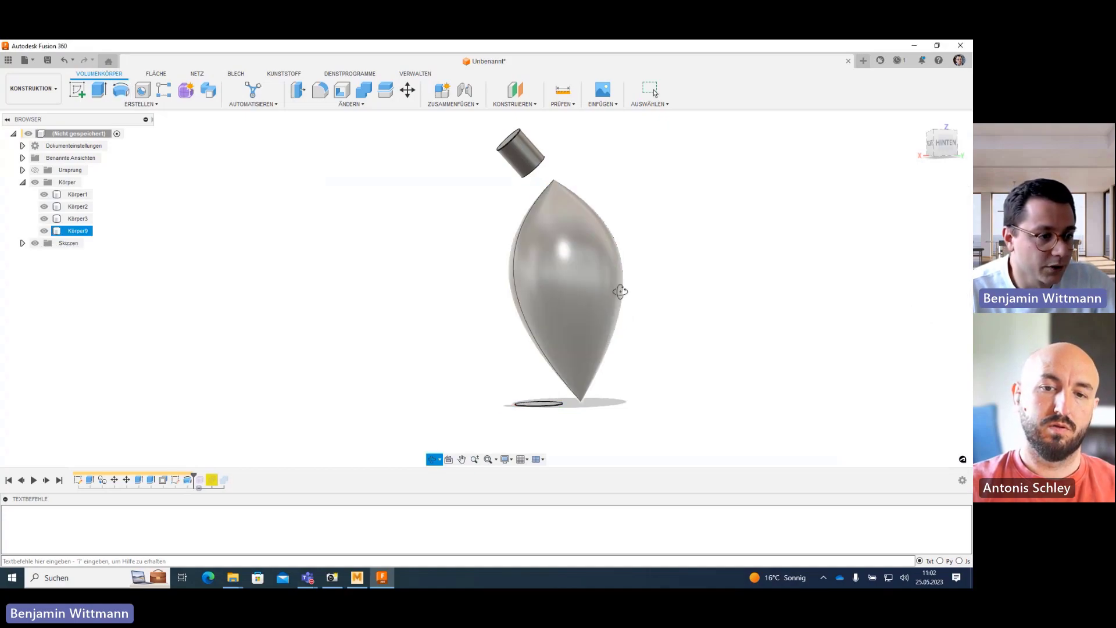
shift+middle_drag(608, 317, 602, 309)
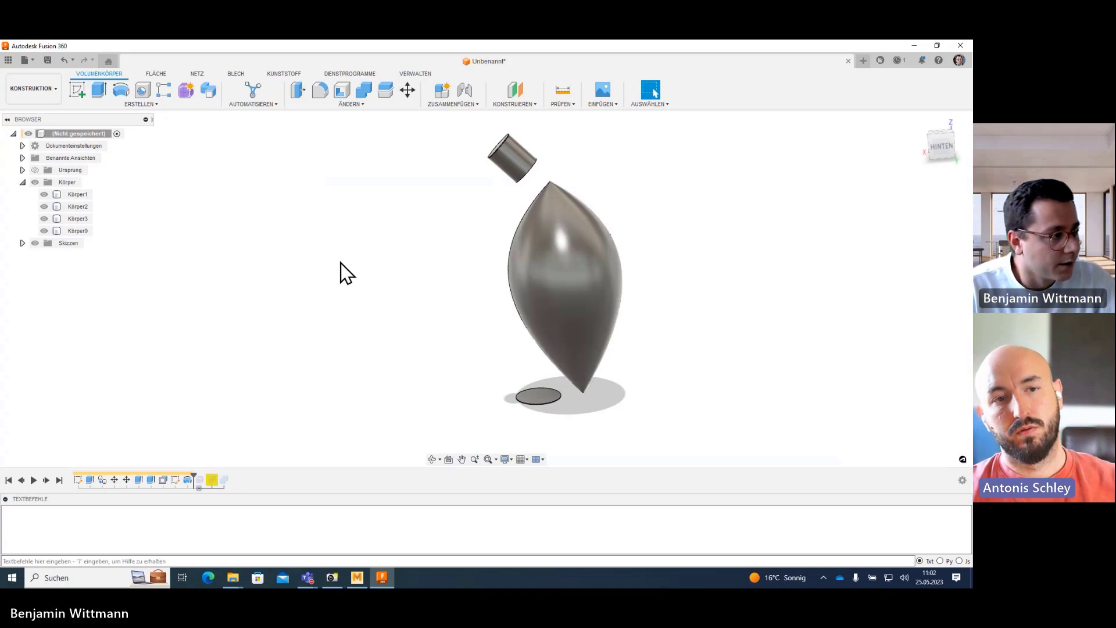
- Switch from the KONSTRUKTION workspace to GENERATIVES DESIGN
click(40, 88)
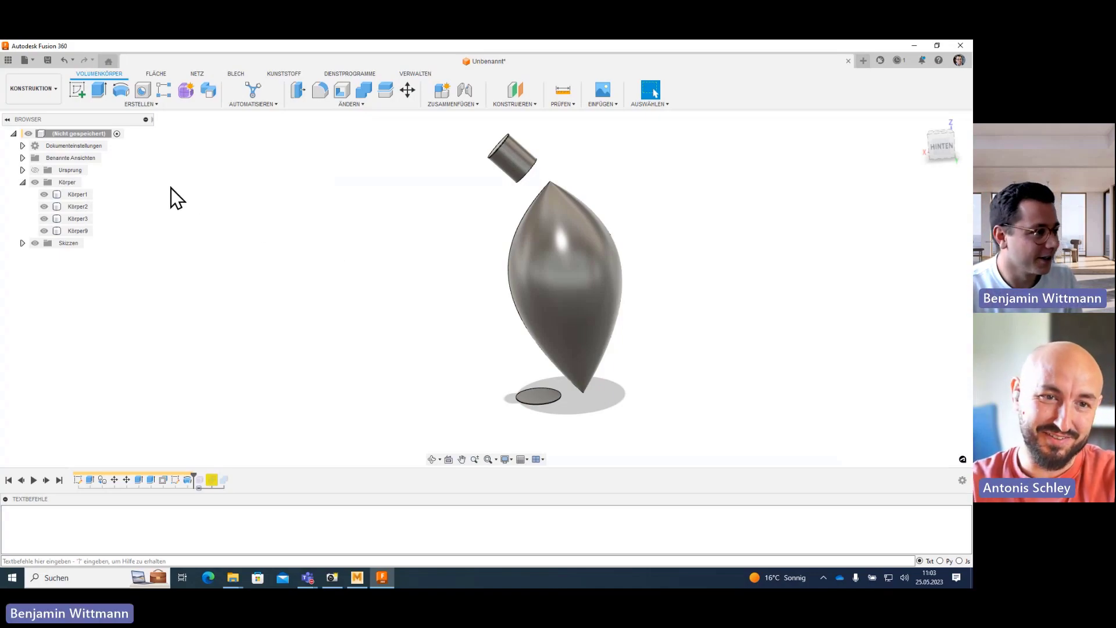
click(49, 98)
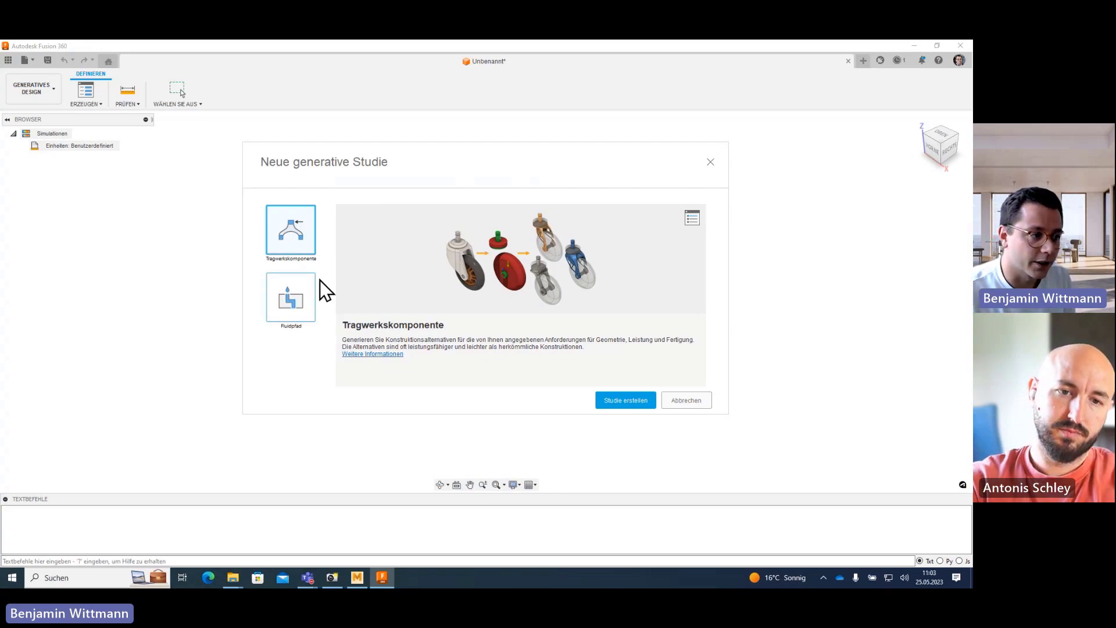
click(630, 401)
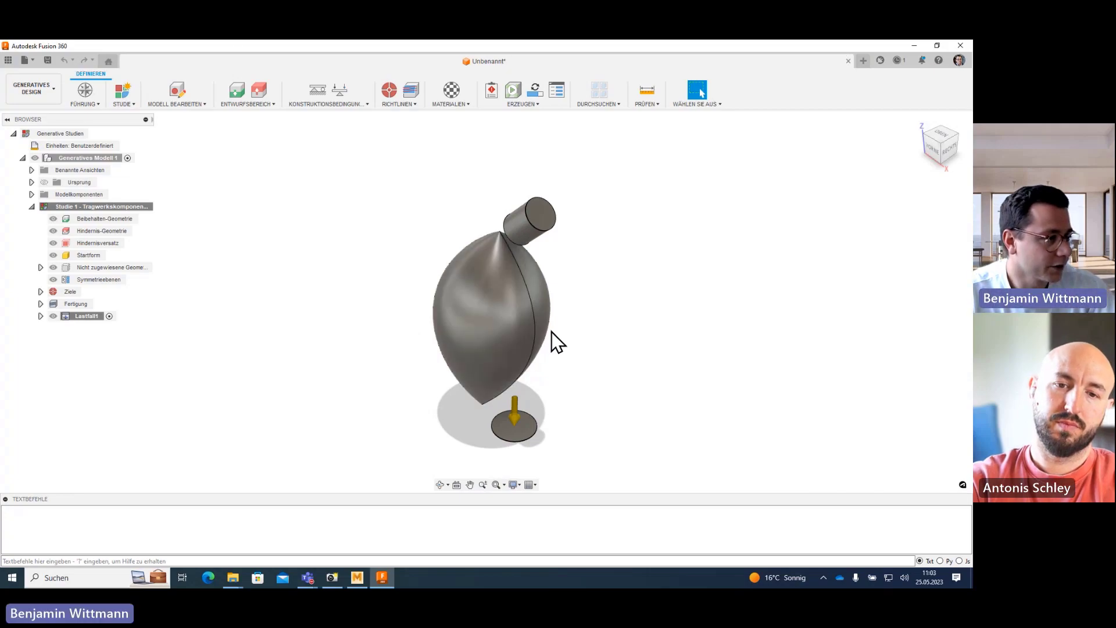
shift+middle_drag(552, 332, 310, 172)
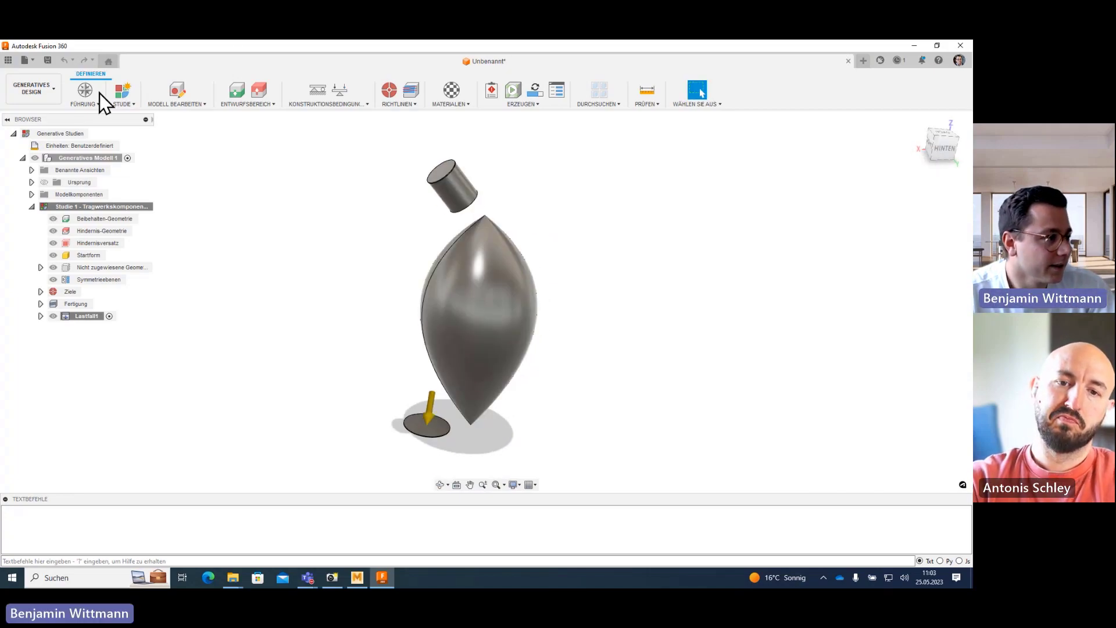
shift+middle_drag(575, 333, 576, 294)
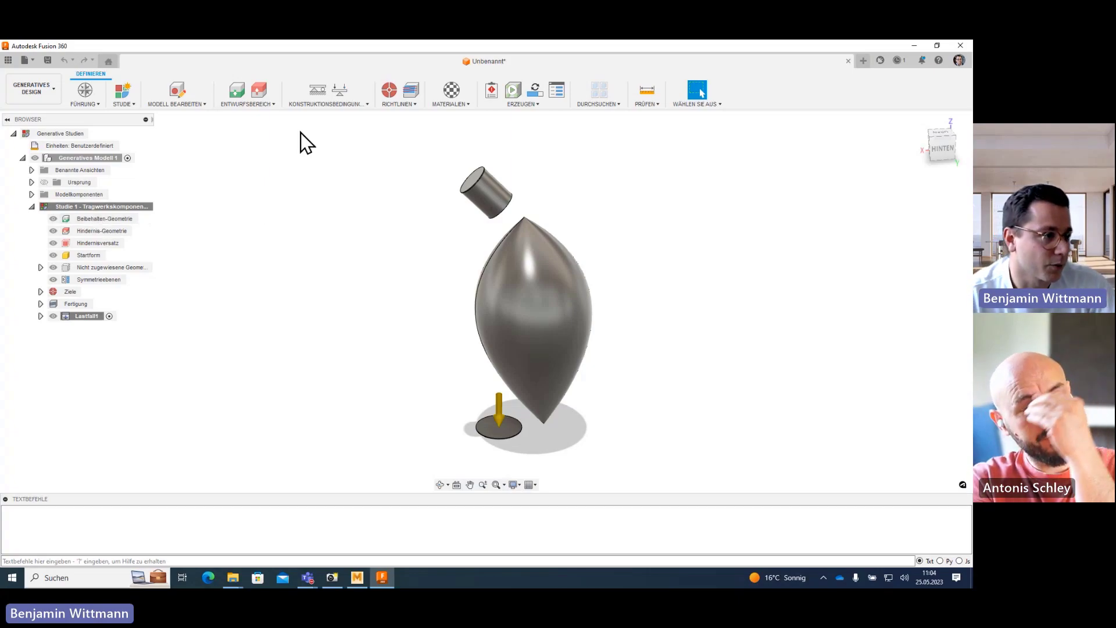
- Set the tilted cylinder and the base disc as Beibehalten (preserve) geometry
click(237, 90)
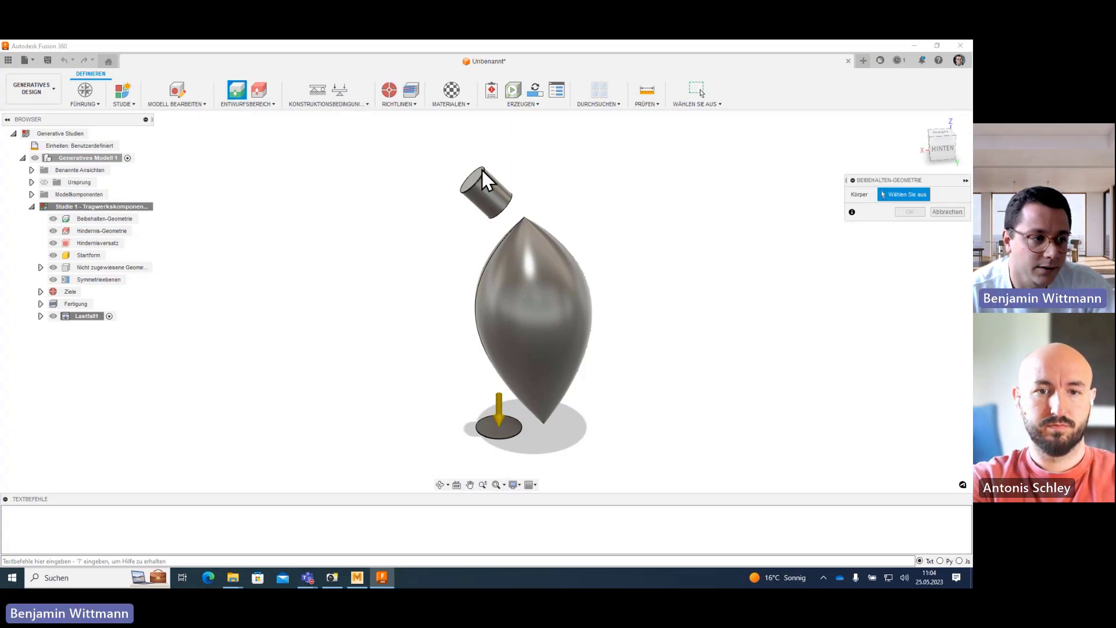
scroll(449, 166, down, 2)
scroll(461, 173, up, 4)
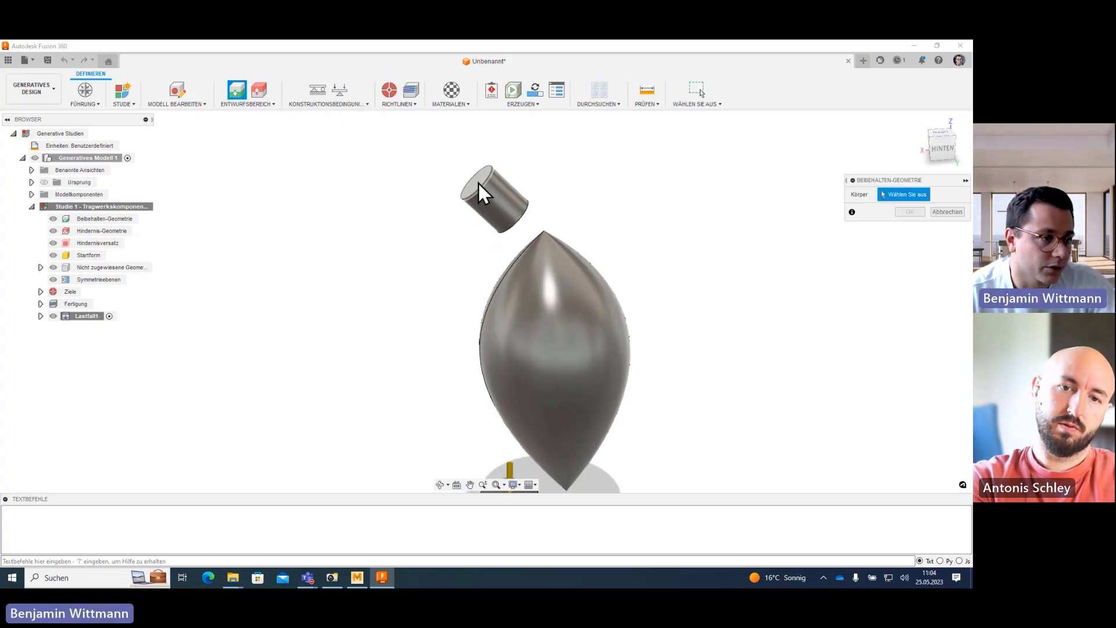
click(474, 182)
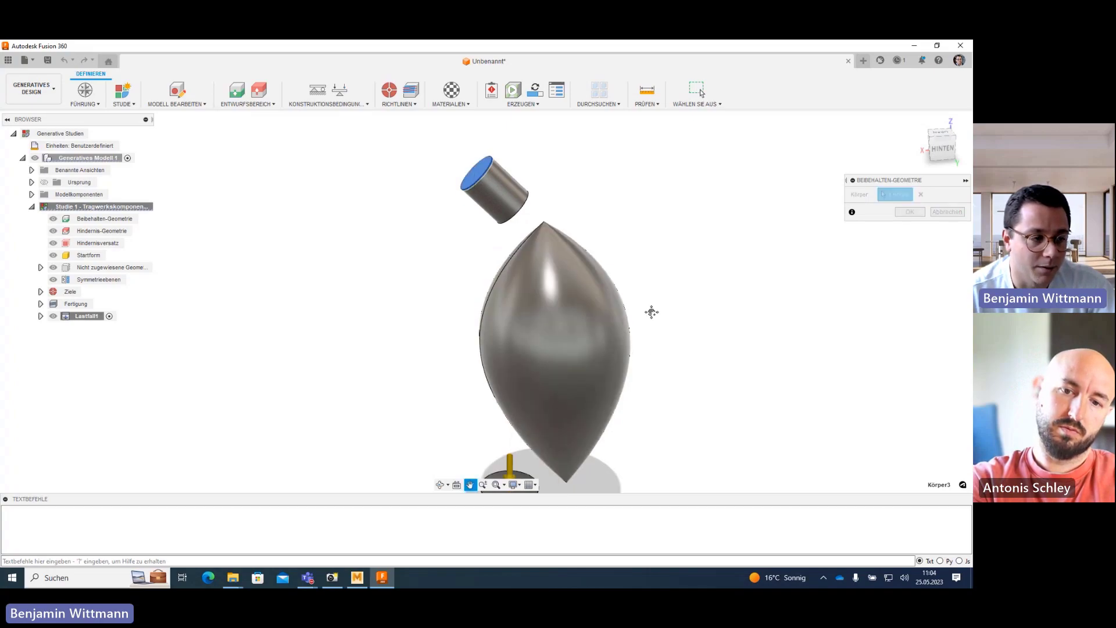
middle_drag(651, 311, 655, 283)
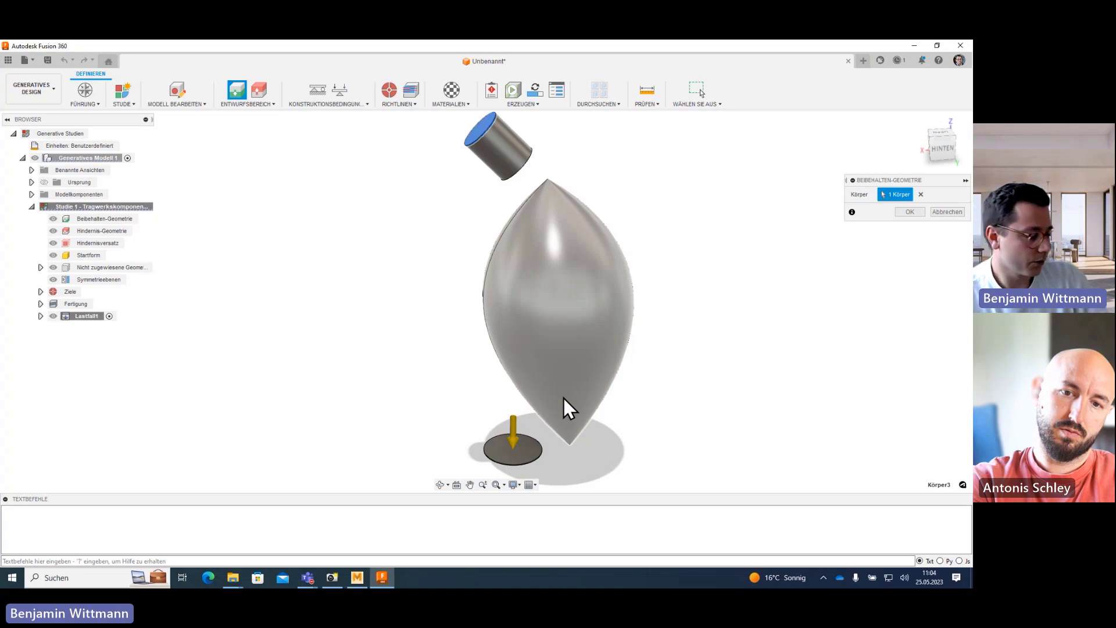
click(521, 455)
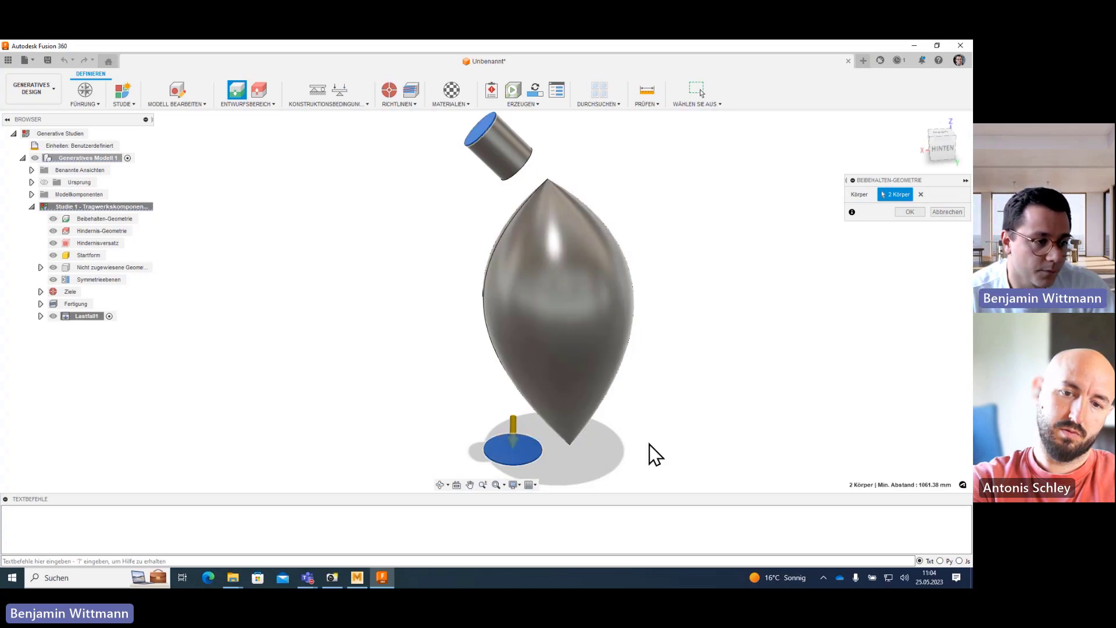
click(908, 212)
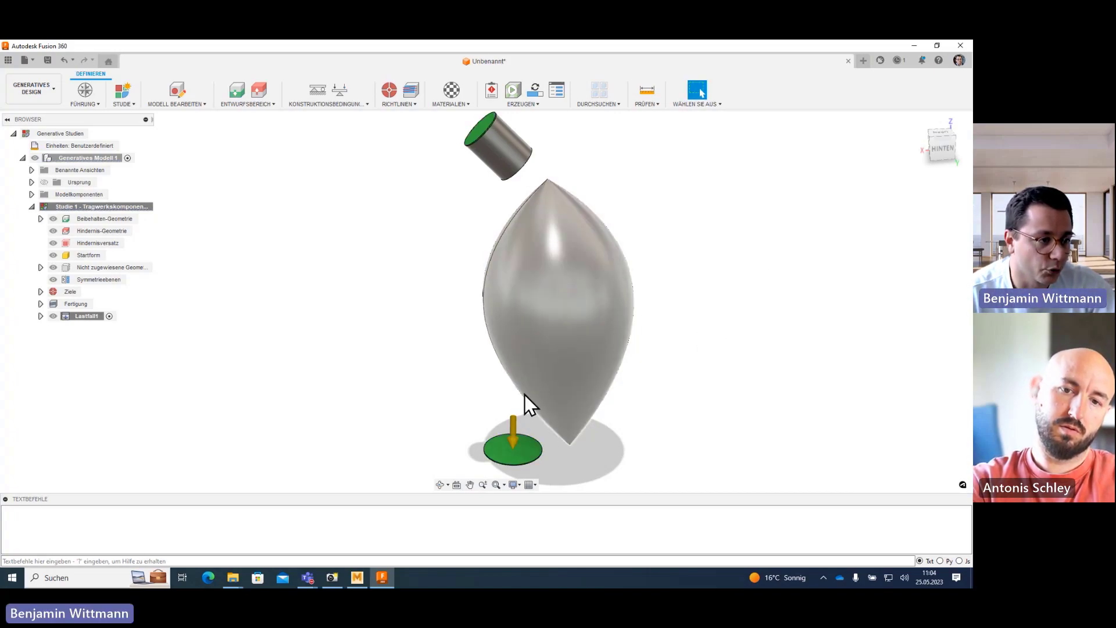
- Mark the small cylinder, then also the lens-shaped body, as Hindernis (obstacle) geometry
scroll(661, 352, down, 1)
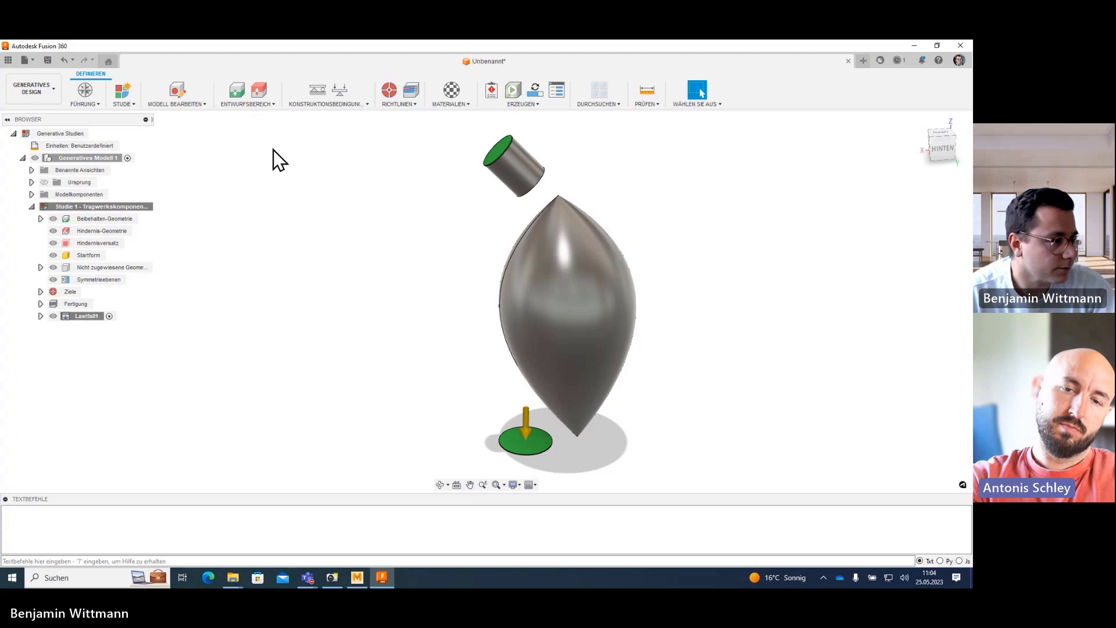
click(259, 92)
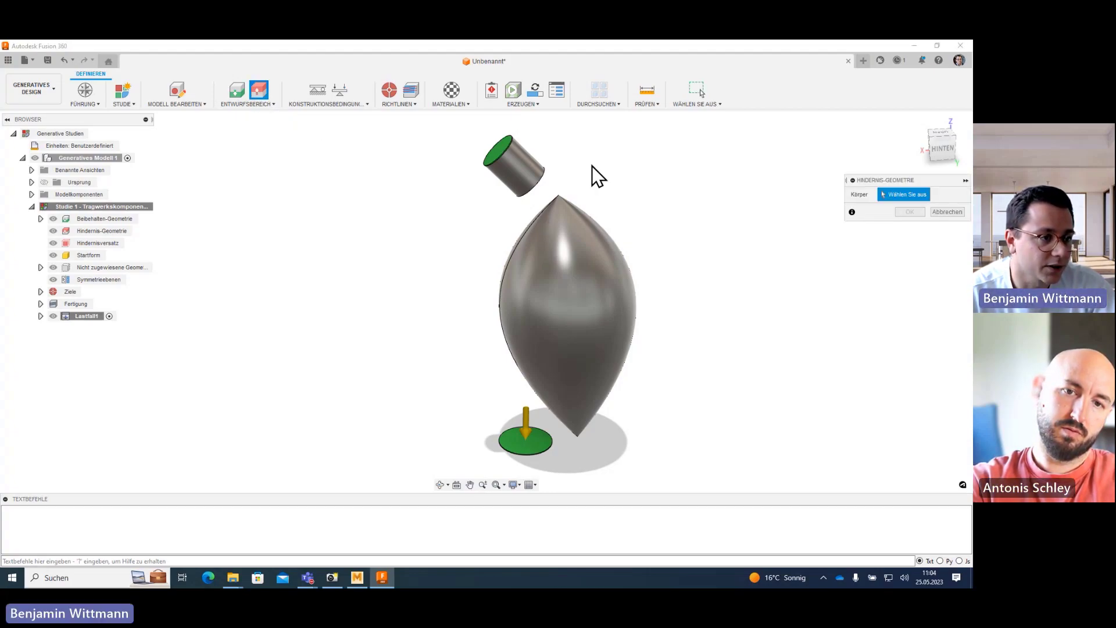
click(522, 169)
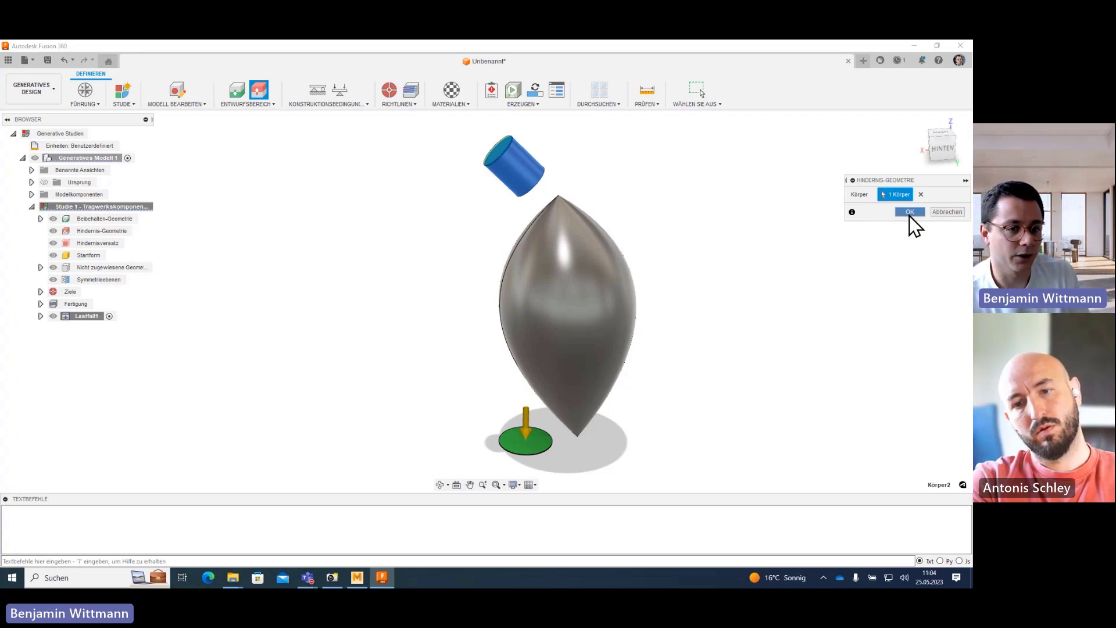
click(909, 212)
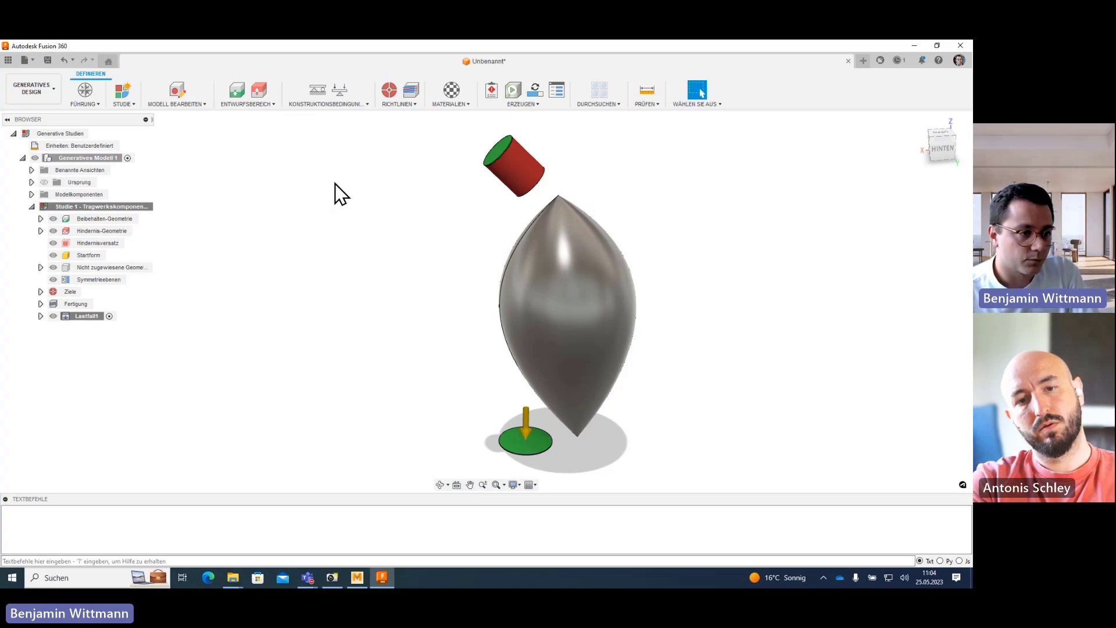
click(259, 93)
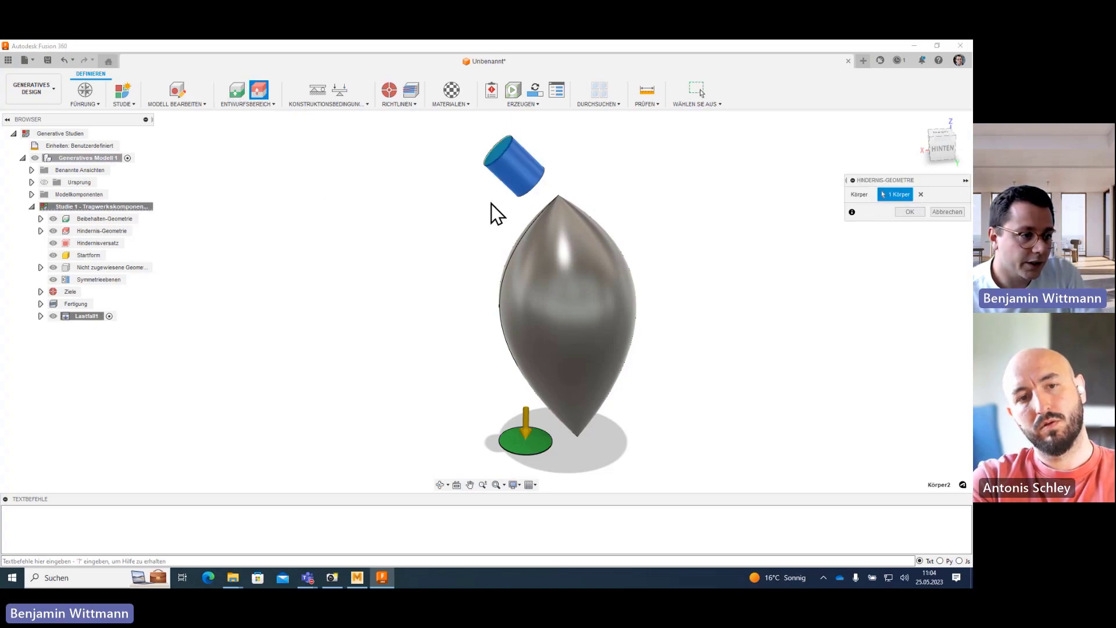
click(579, 269)
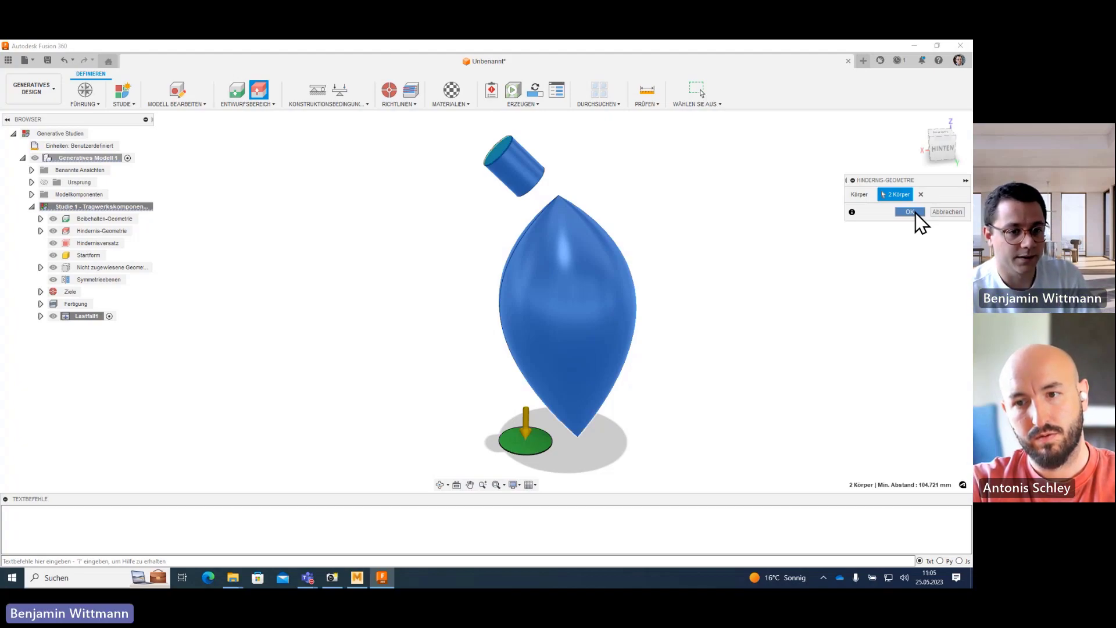
click(915, 213)
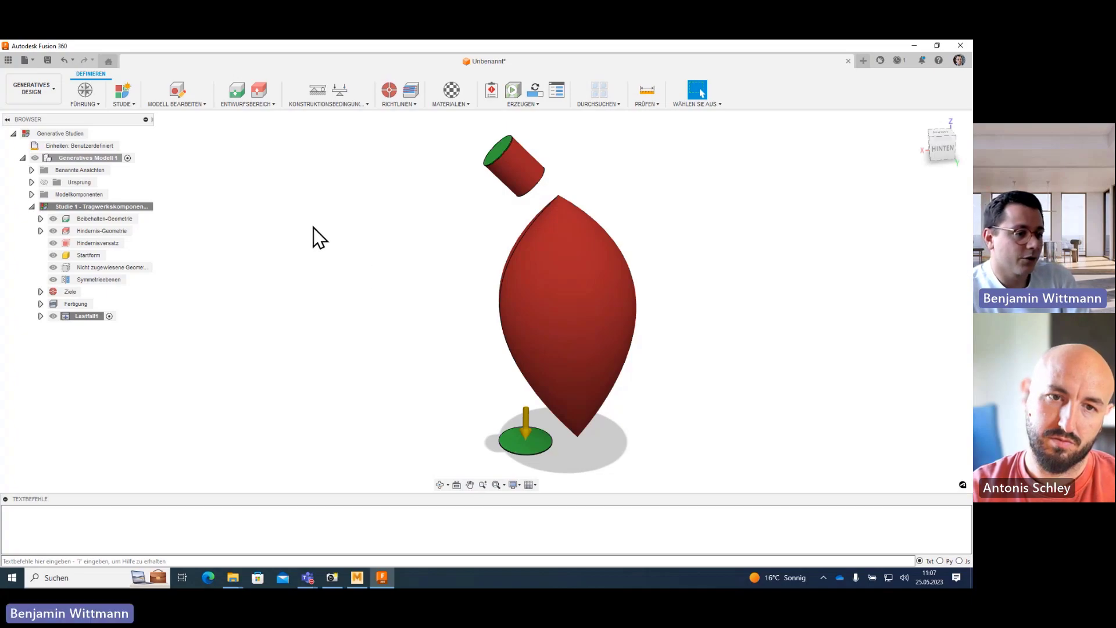
- Fix one face of the base disc with a Fest structural constraint
click(316, 90)
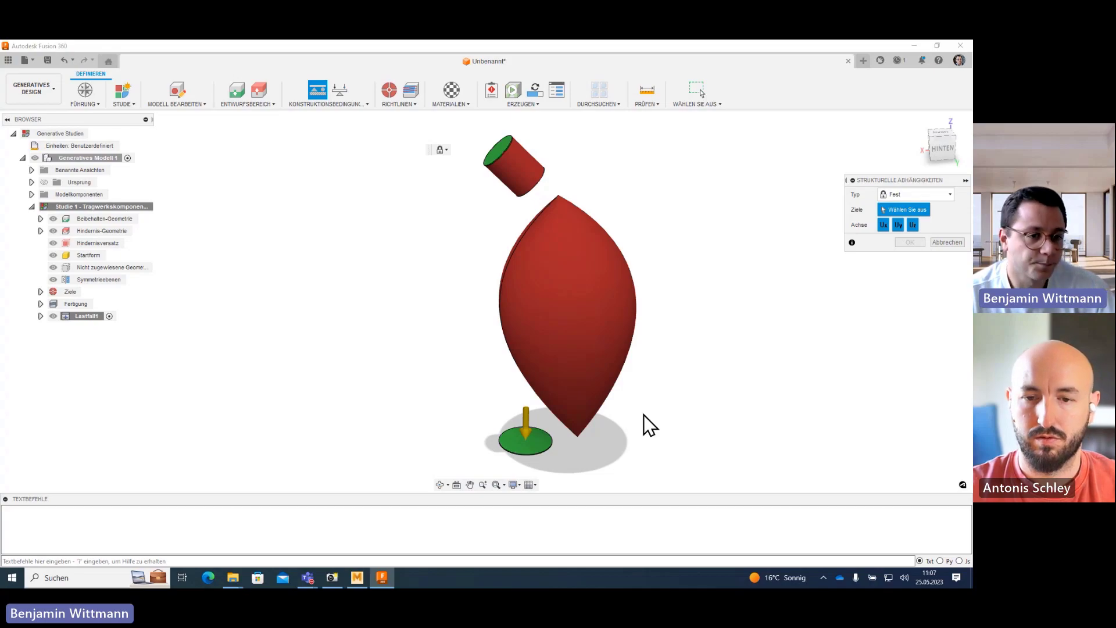
shift+middle_drag(647, 396, 602, 389)
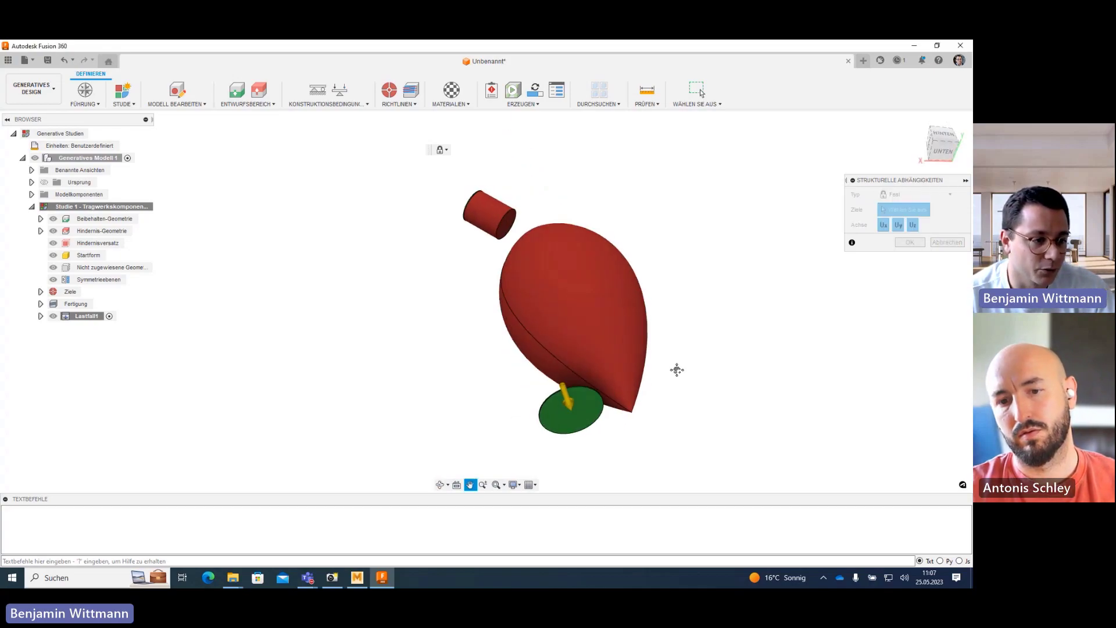
scroll(602, 388, up, 3)
scroll(549, 370, up, 2)
click(548, 369)
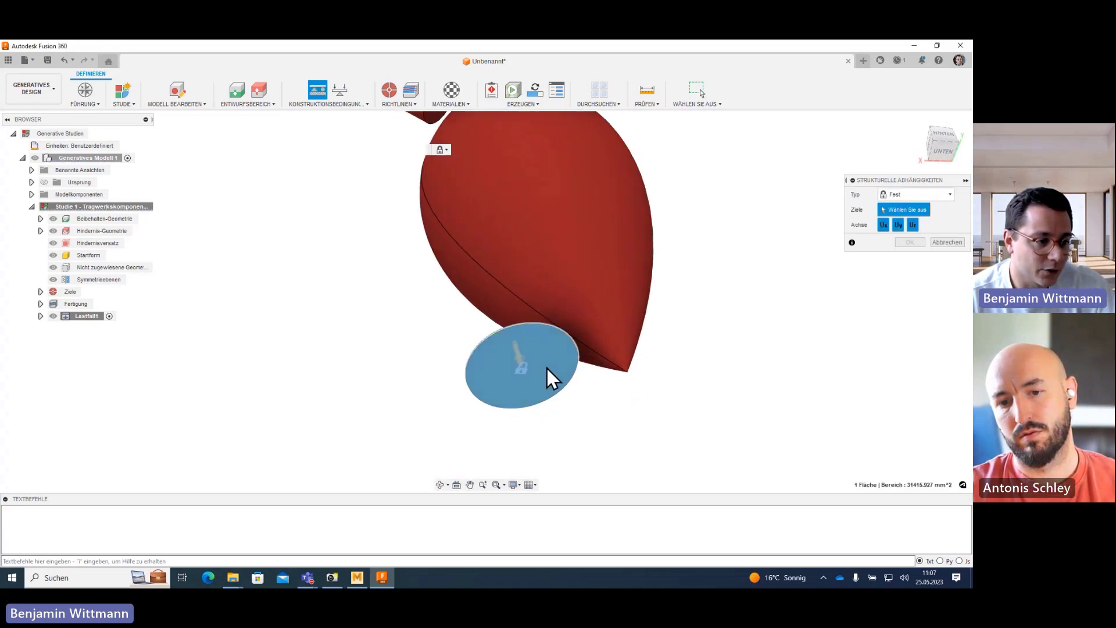
shift+middle_drag(670, 314, 669, 319)
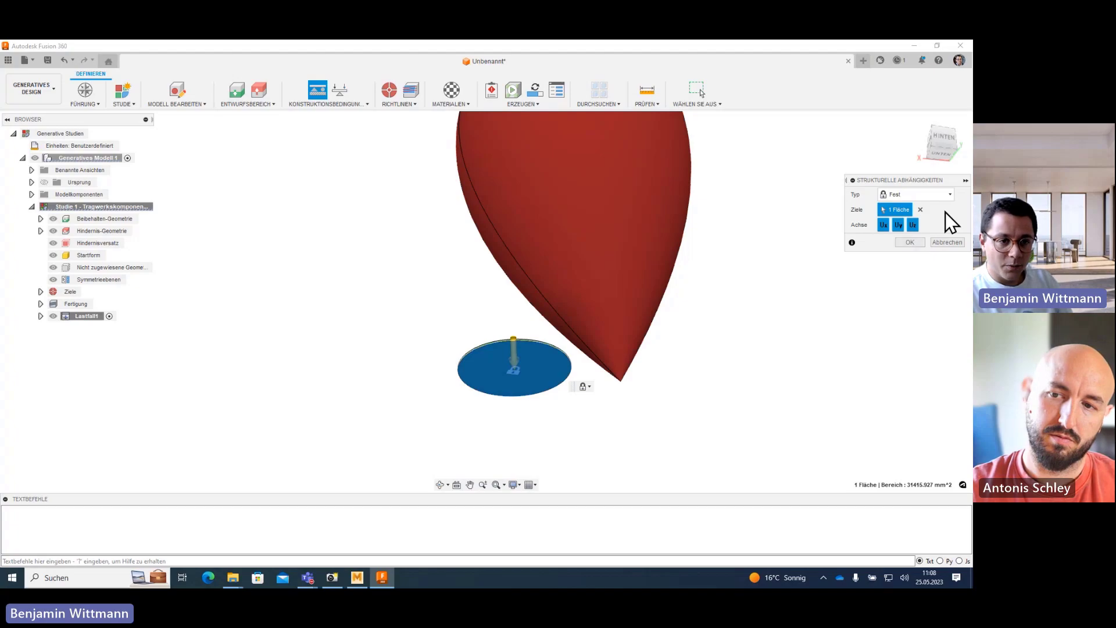
click(910, 242)
scroll(754, 251, up, 2)
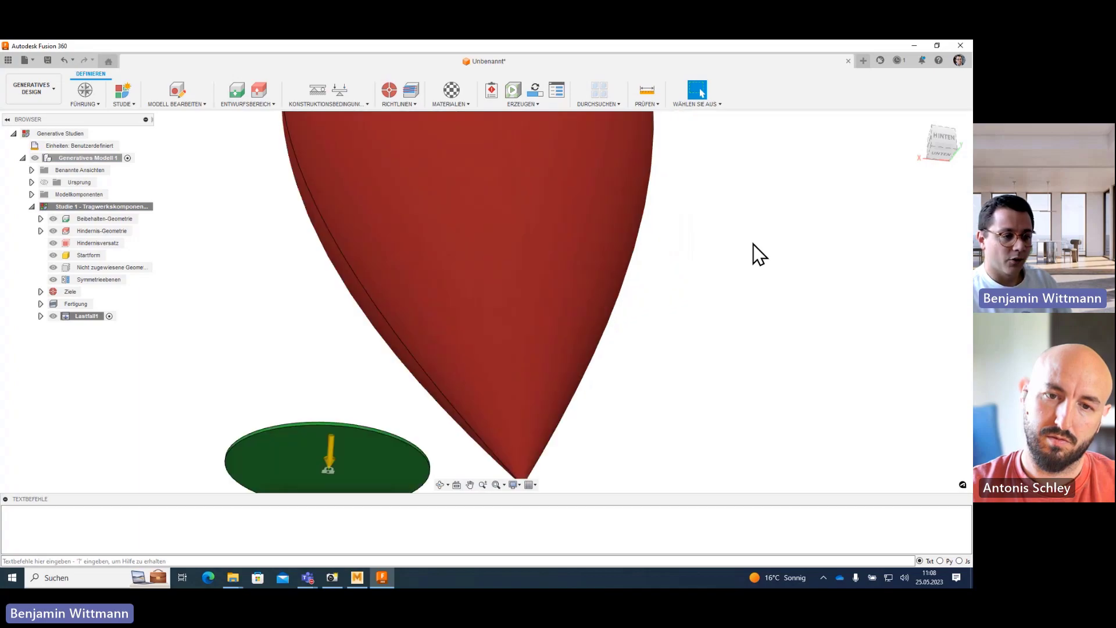
scroll(756, 253, down, 5)
mouse_move(753, 244)
middle_down()
mouse_move(758, 287)
mouse_move(698, 291)
middle_up()
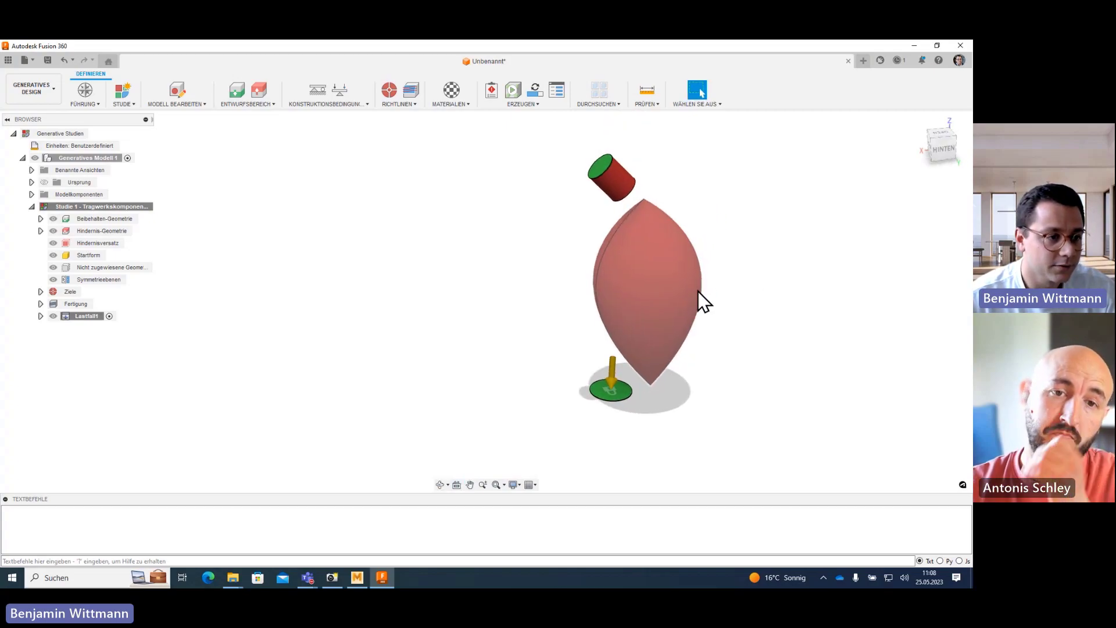
scroll(706, 287, up, 3)
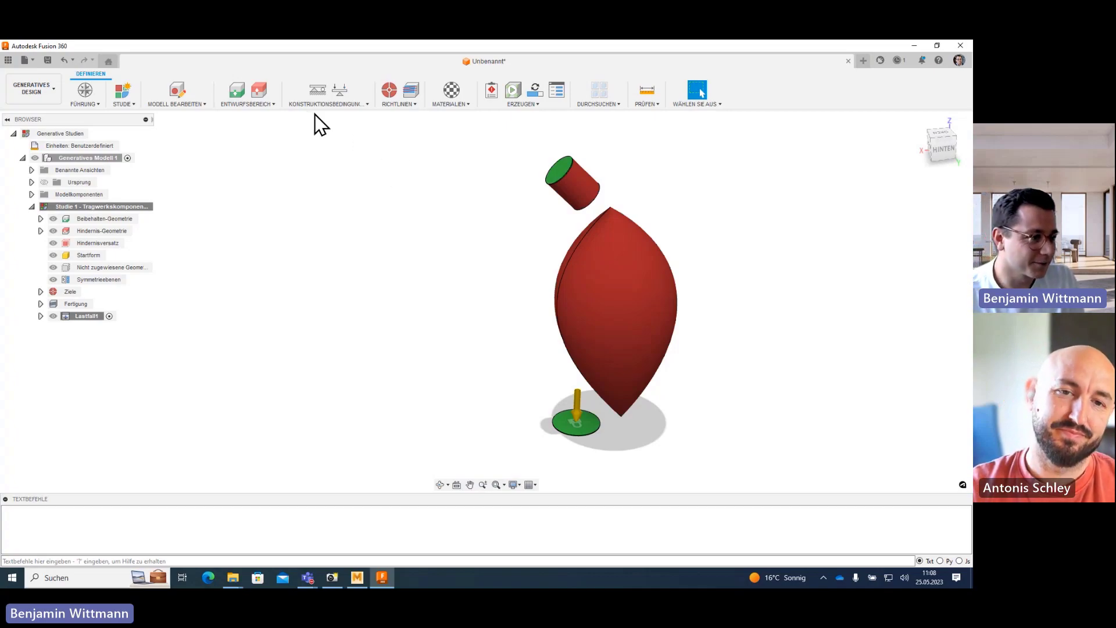
- Apply a 50 N Kraft load to the end face of the tilted cylinder
click(342, 91)
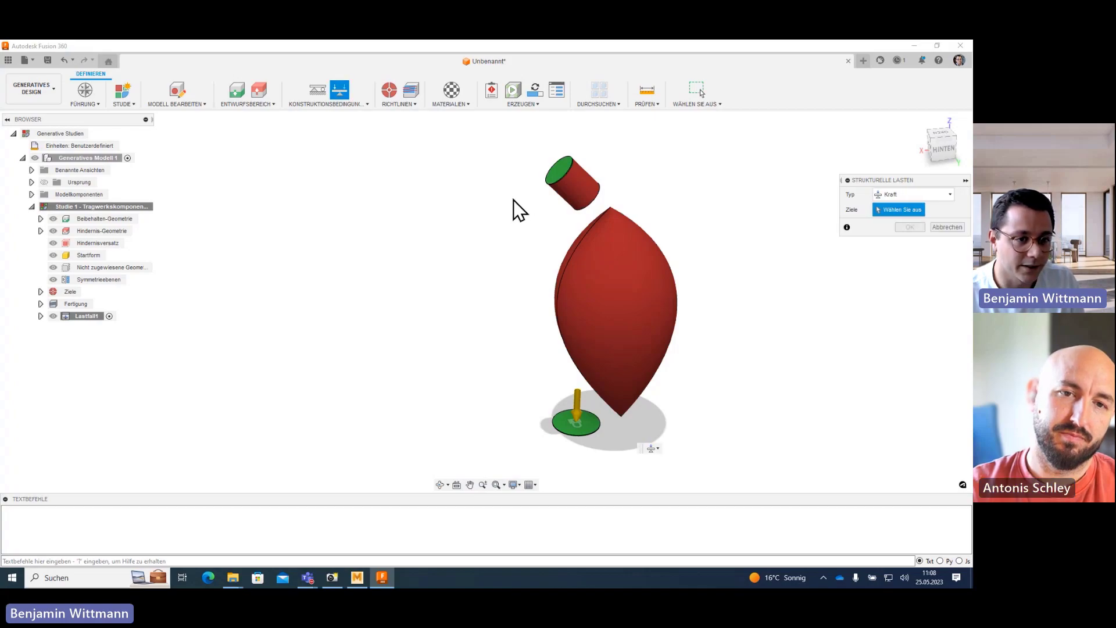
middle_drag(475, 203, 483, 223)
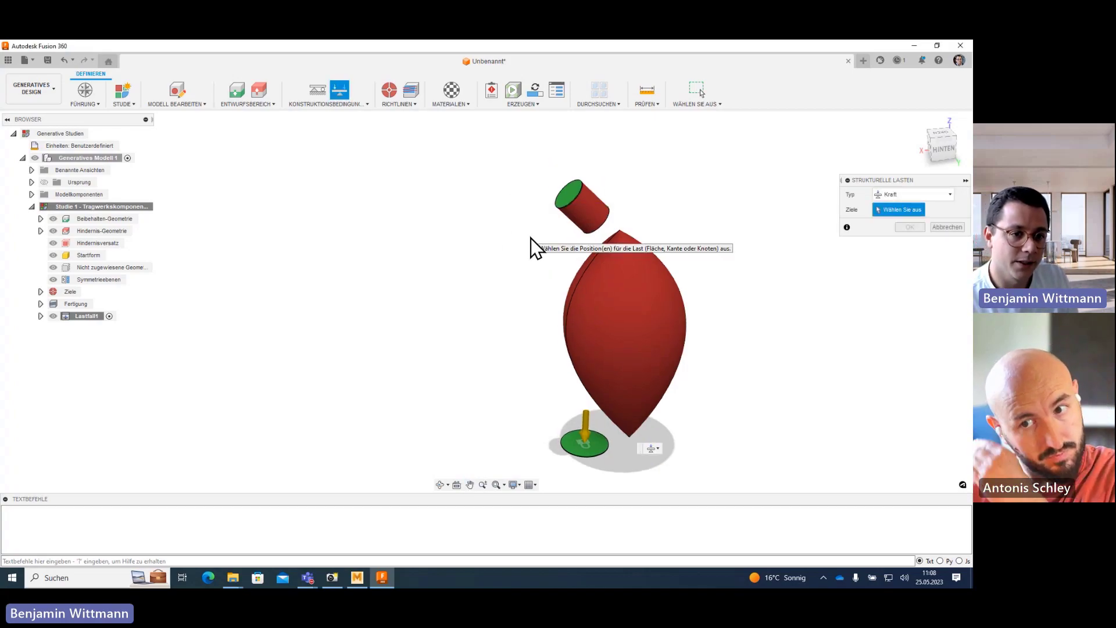
scroll(570, 173, down, 2)
scroll(570, 172, up, 2)
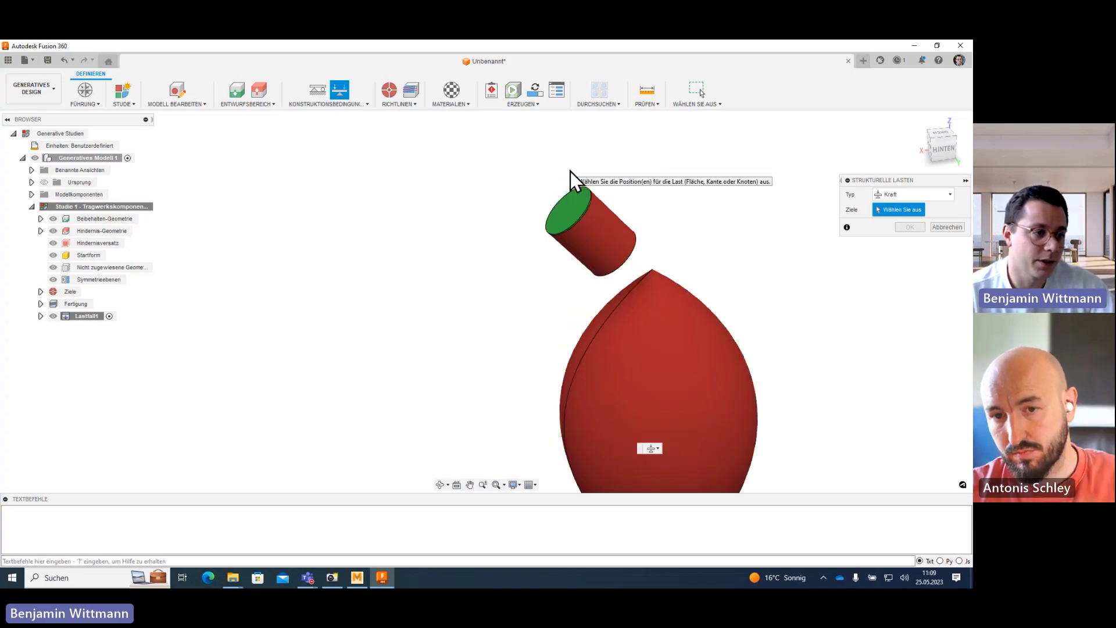
click(570, 206)
scroll(662, 241, down, 3)
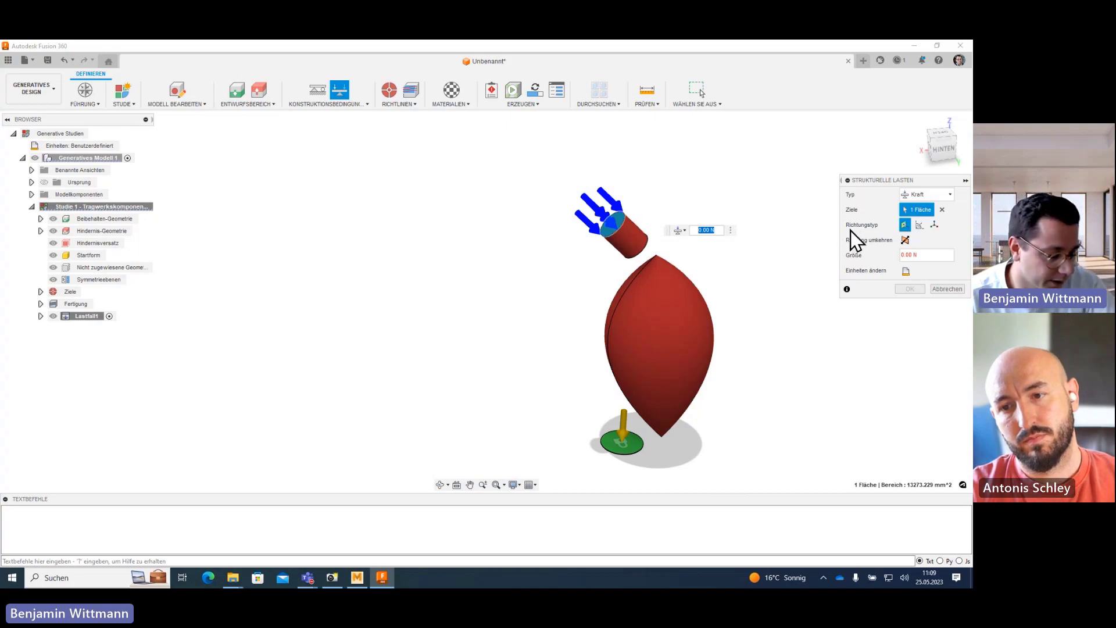
text(50)
key(Return)
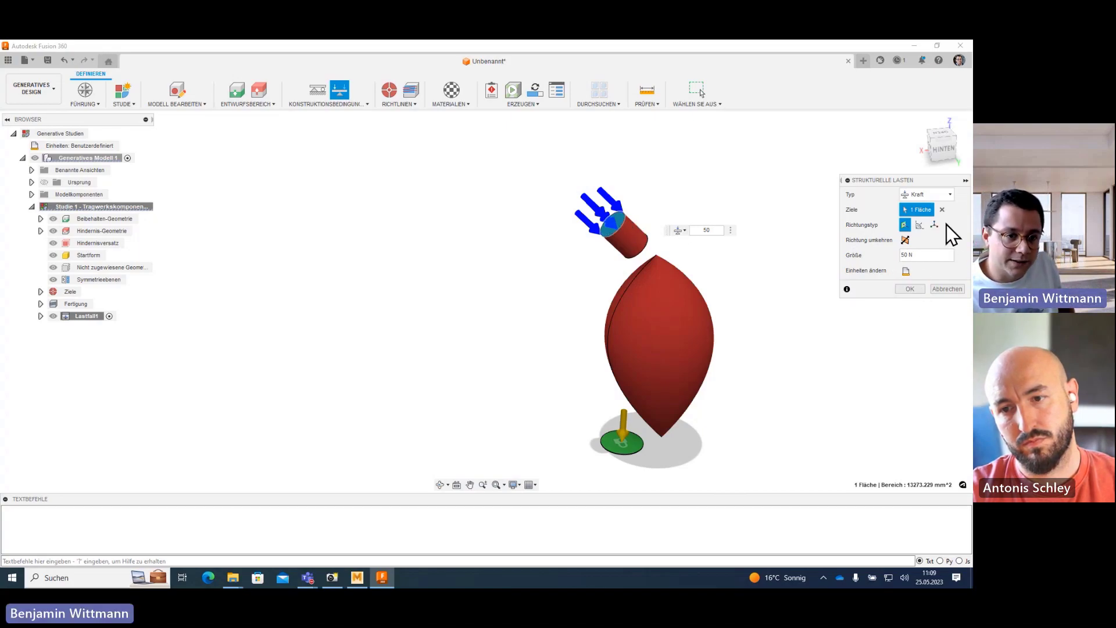
click(946, 199)
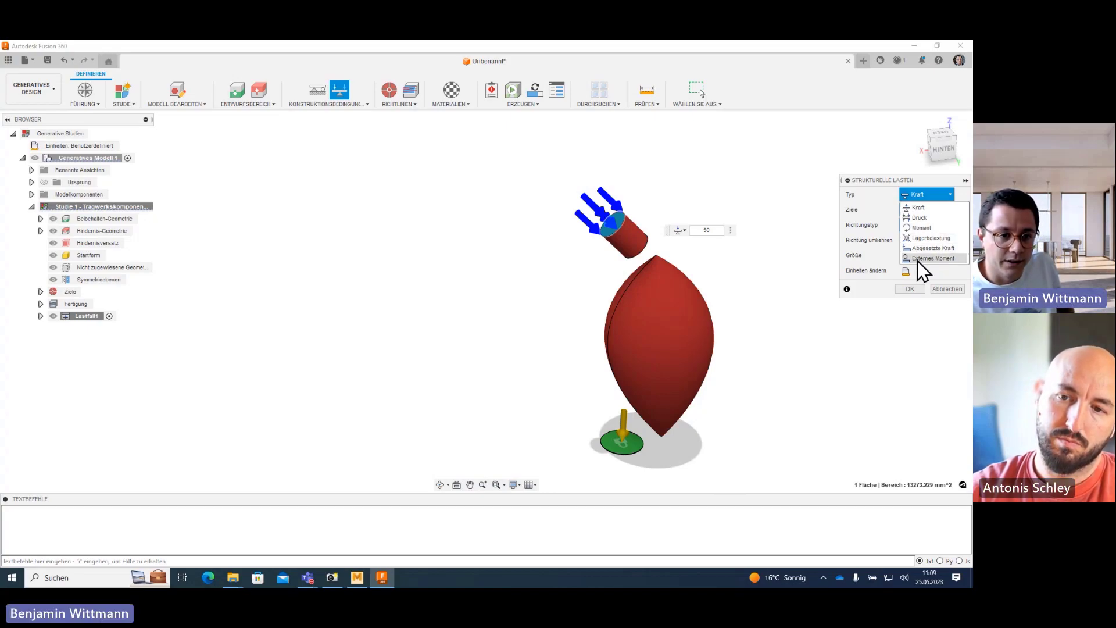
click(884, 261)
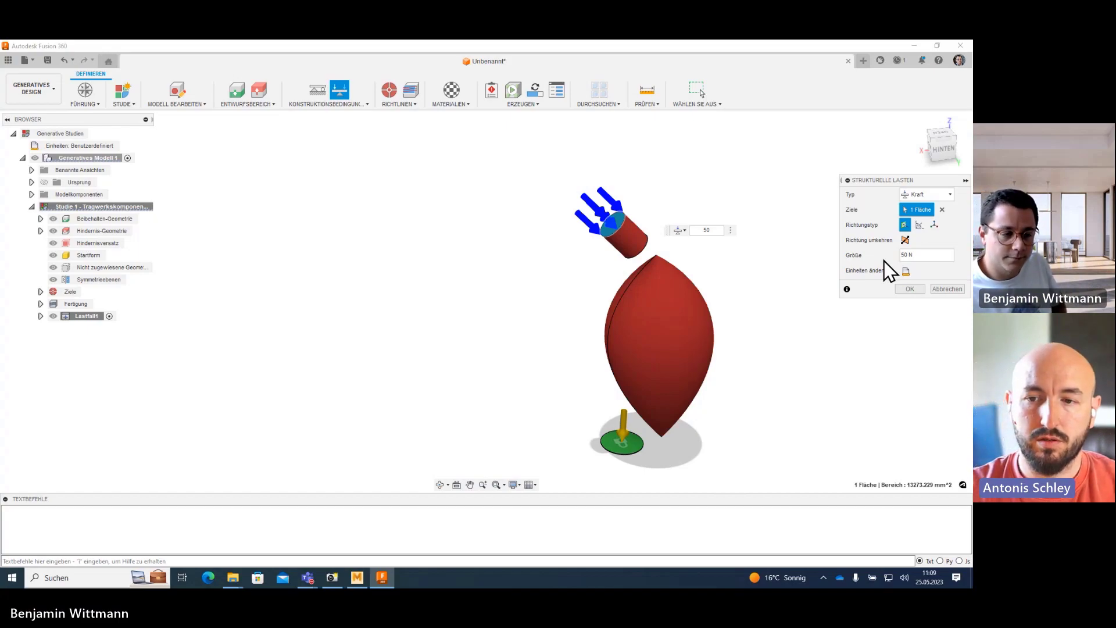
- Switch the force direction type to angles and set the X angle back to 0 deg
click(919, 226)
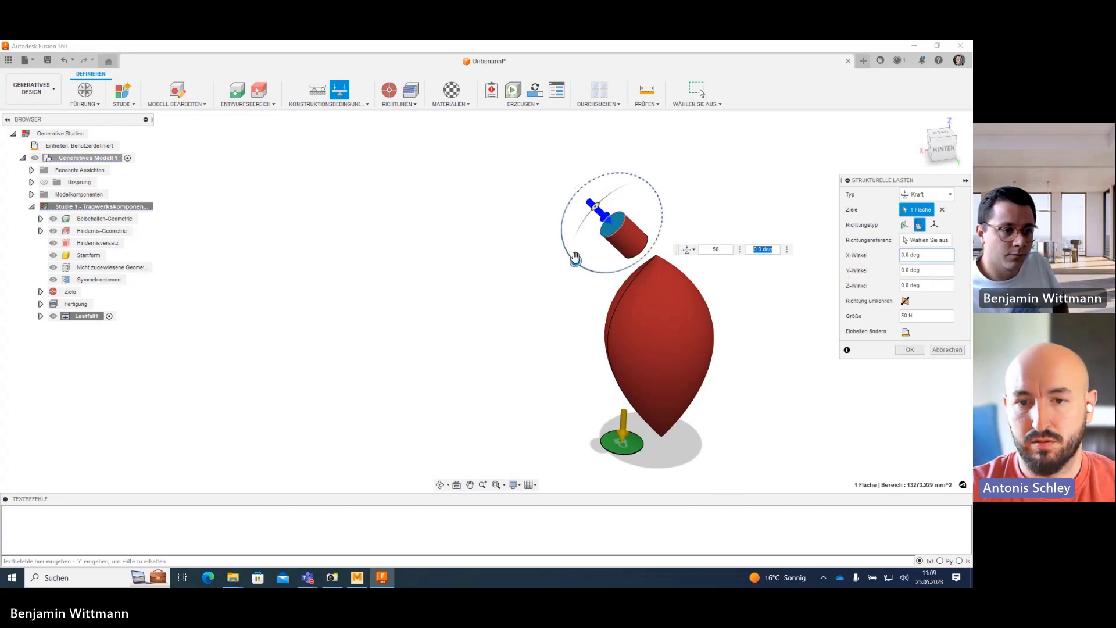
drag(575, 261, 610, 294)
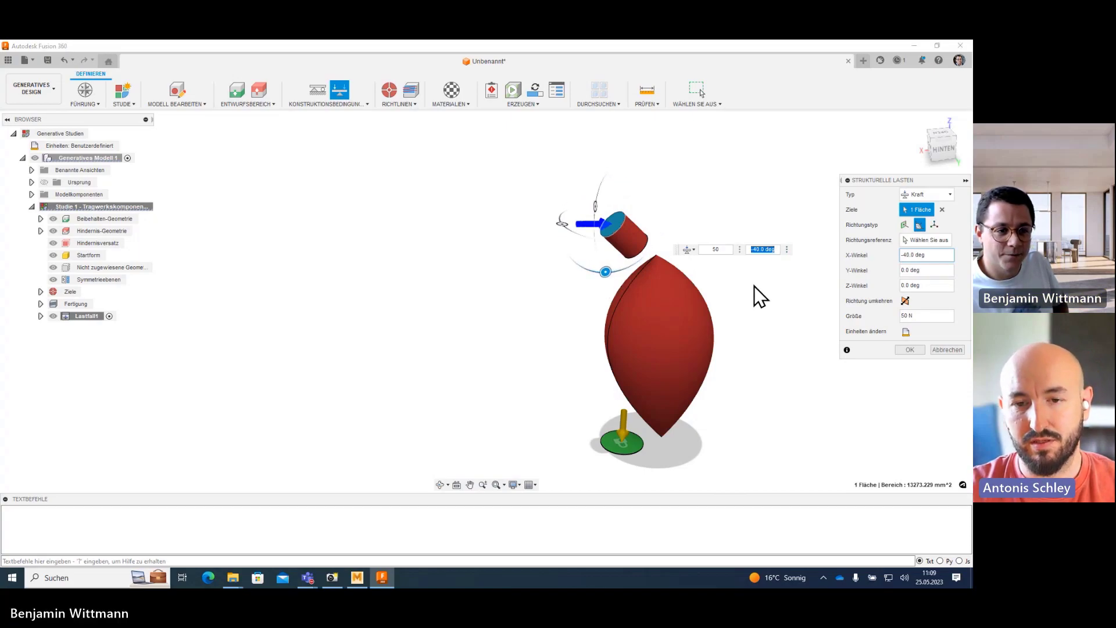
click(909, 257)
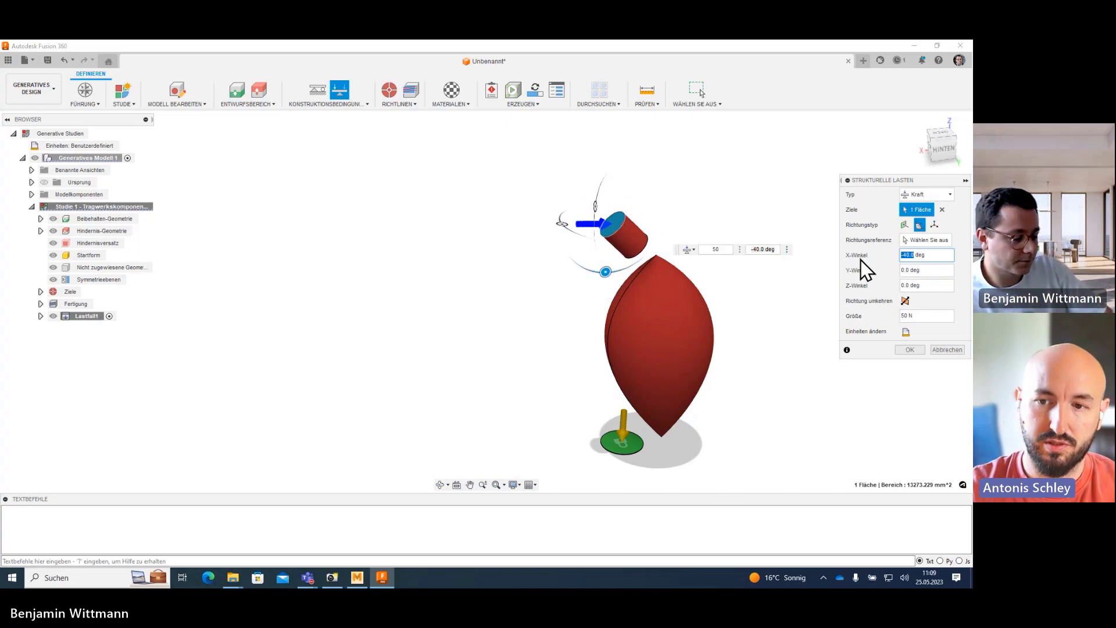
text(0)
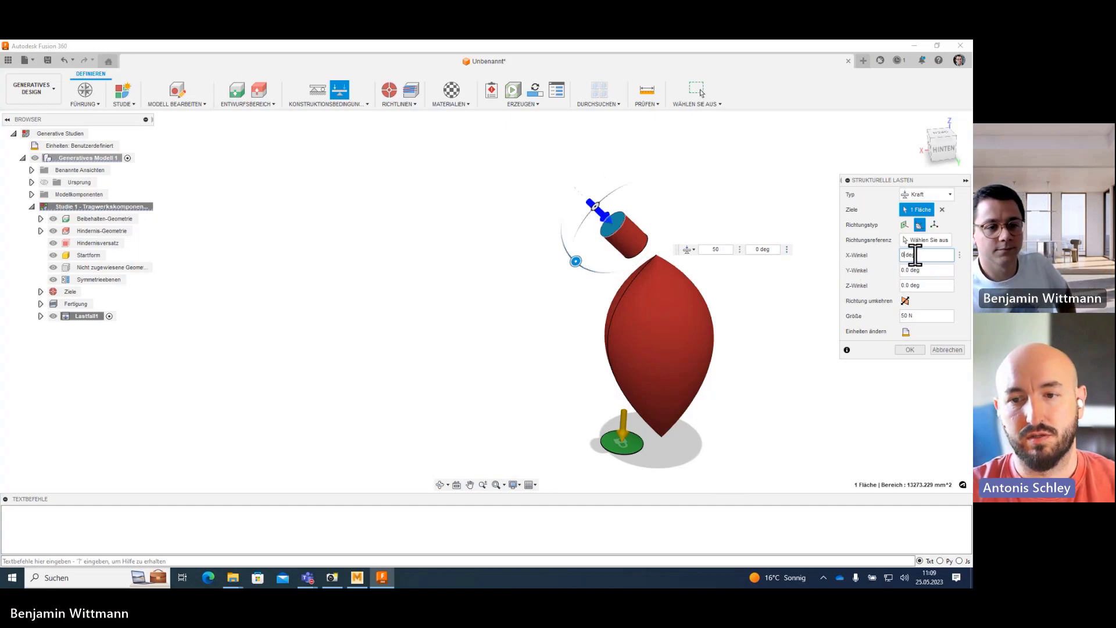
key(Tab)
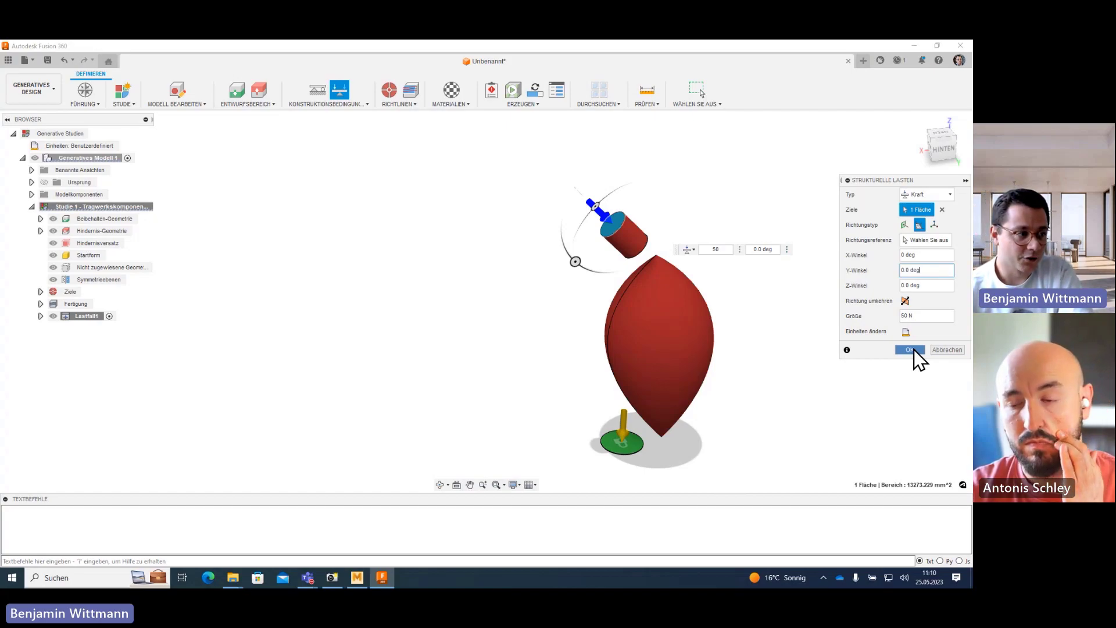
- Confirm the 50 N force load, then open and close the Richtlinien list
click(909, 349)
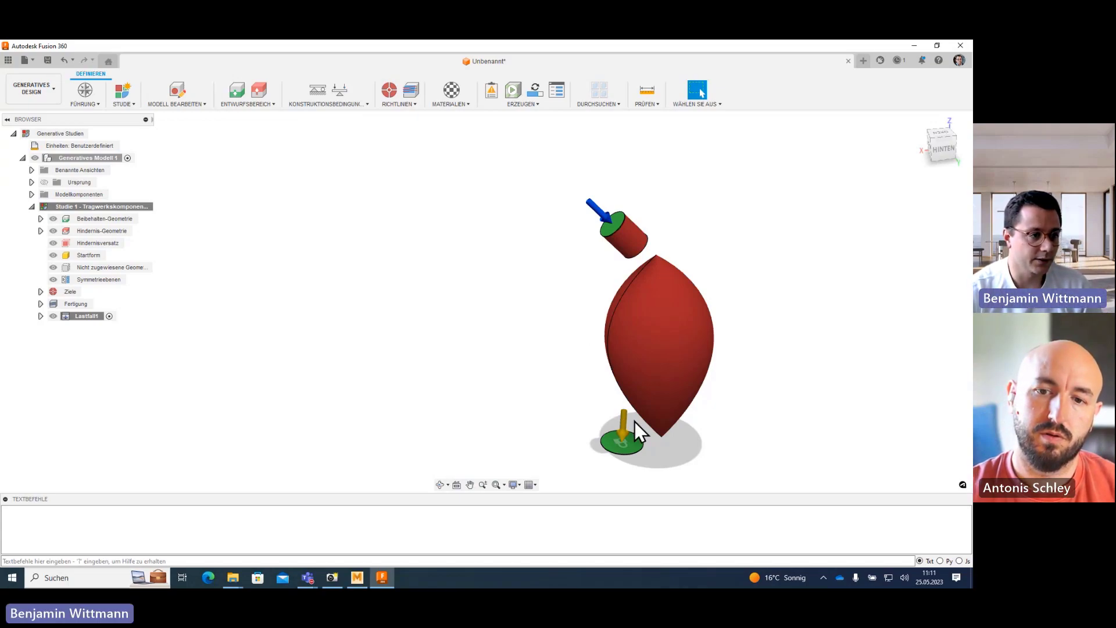
click(406, 105)
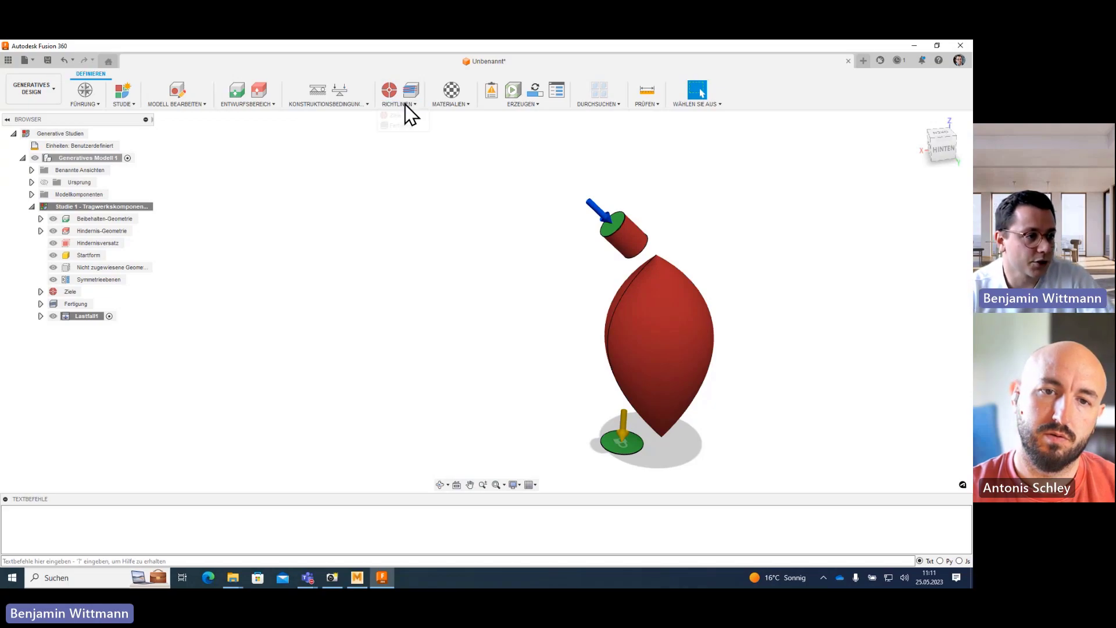
click(407, 104)
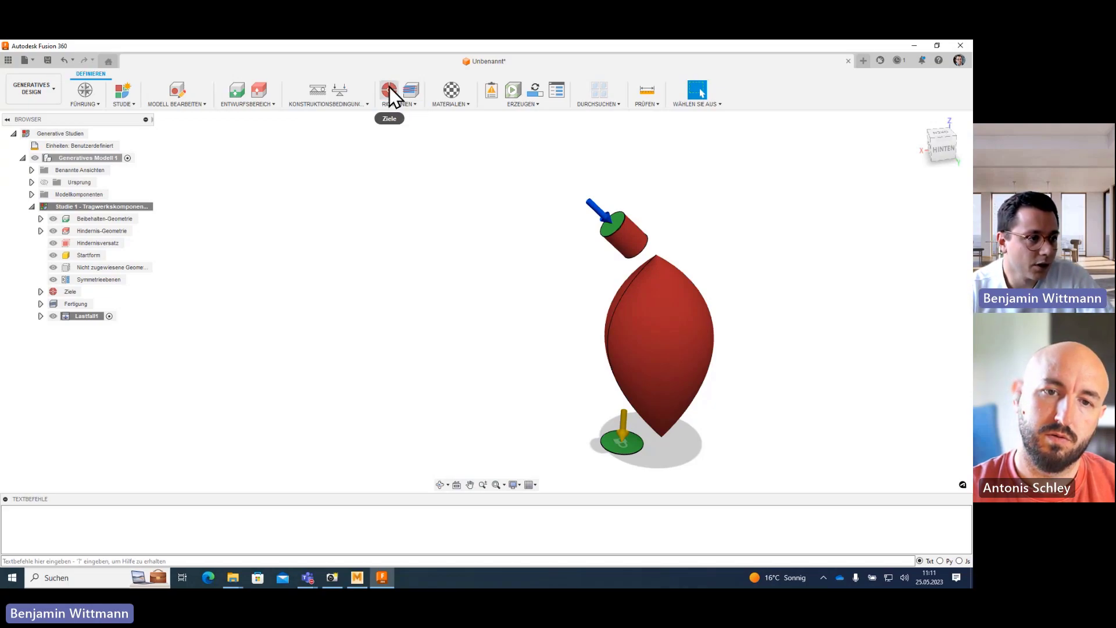
- Open the Ziele objectives, set to Masse minimieren with safety factor 2.00
click(389, 87)
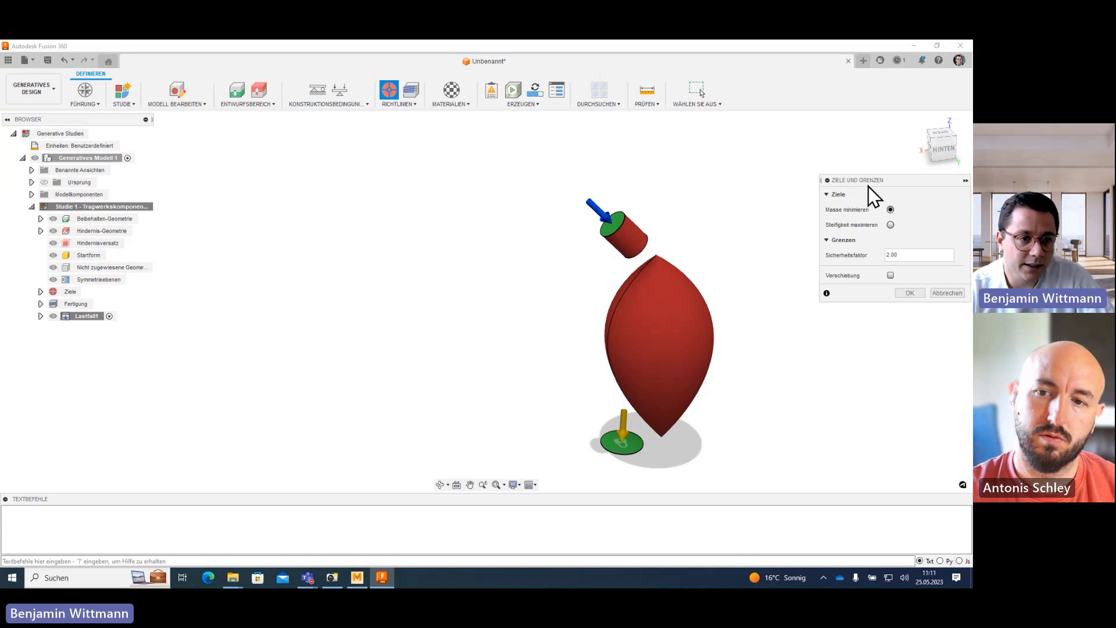
drag(881, 183, 859, 196)
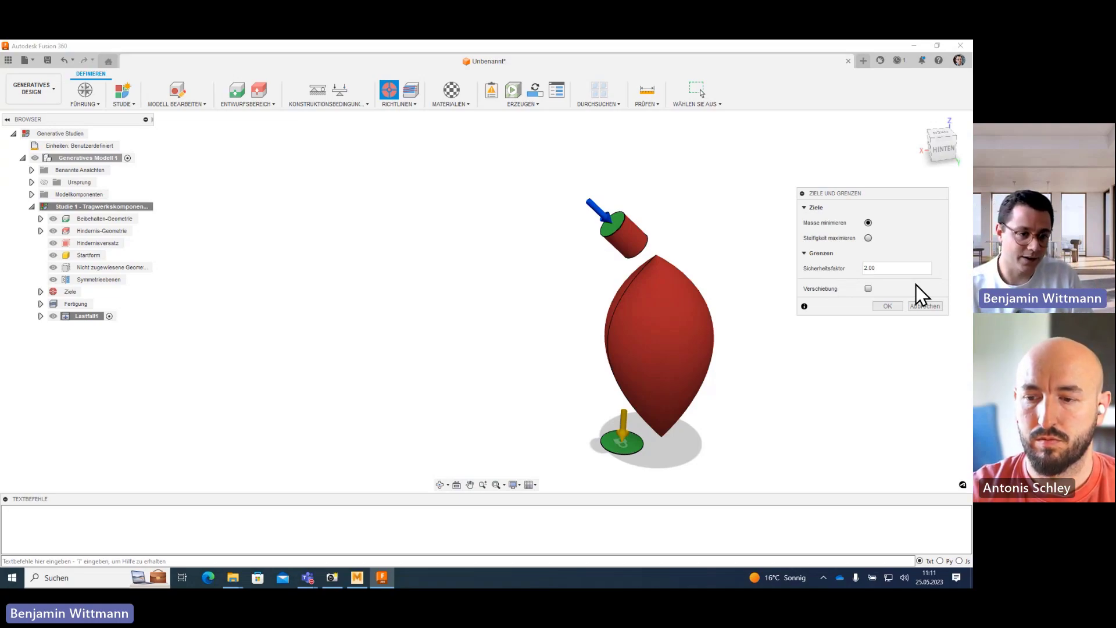
- Close the objectives and include all six additive build orientations in the Fertigung settings
click(888, 306)
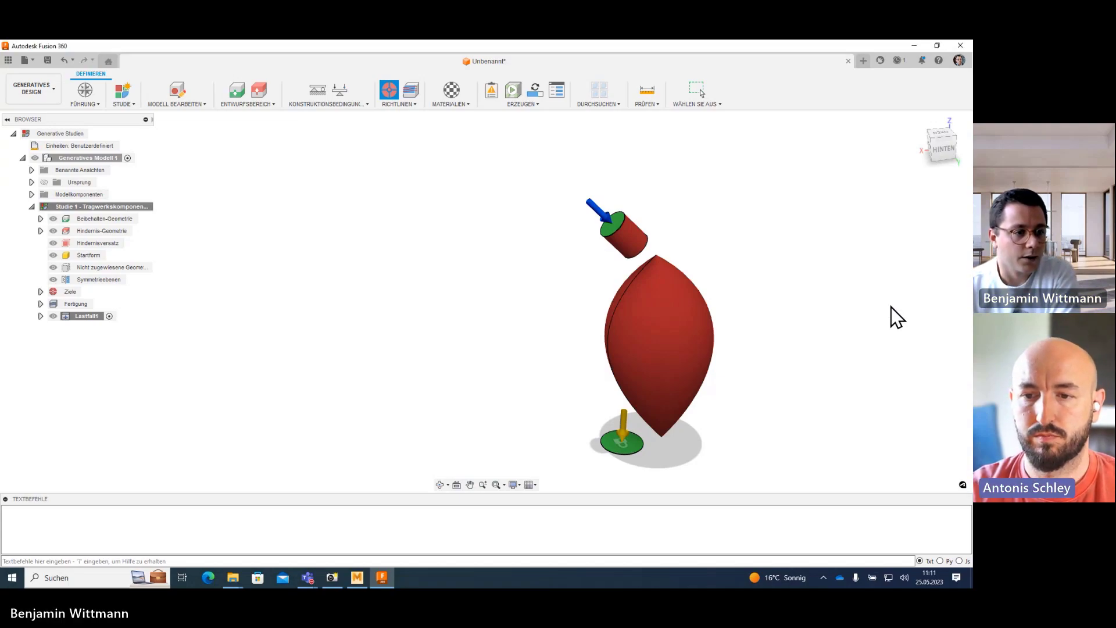
click(410, 91)
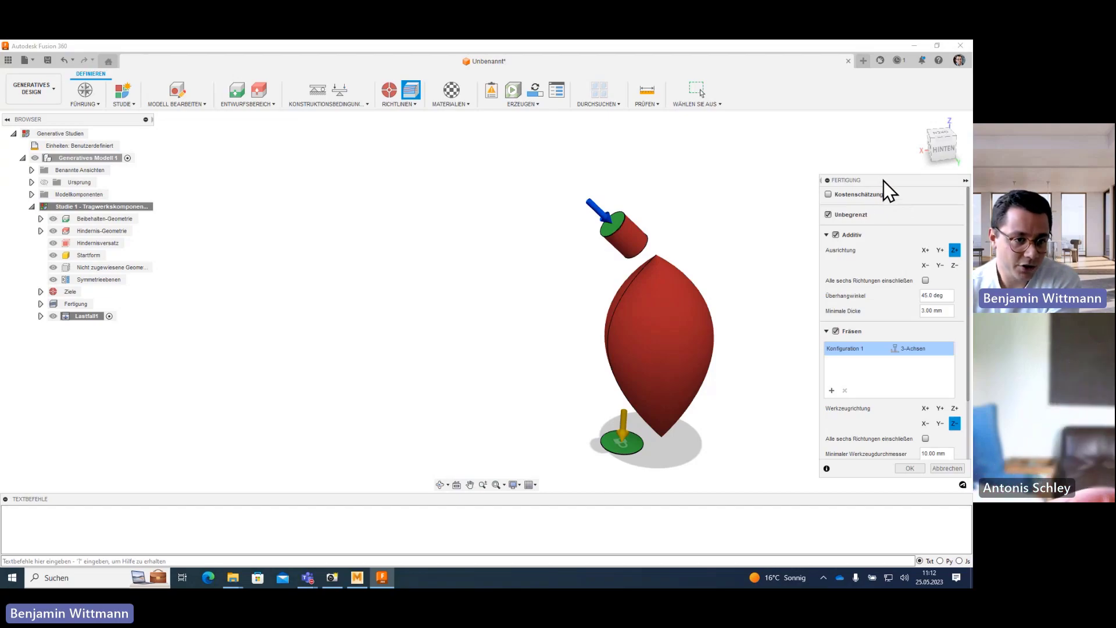
drag(884, 180, 863, 159)
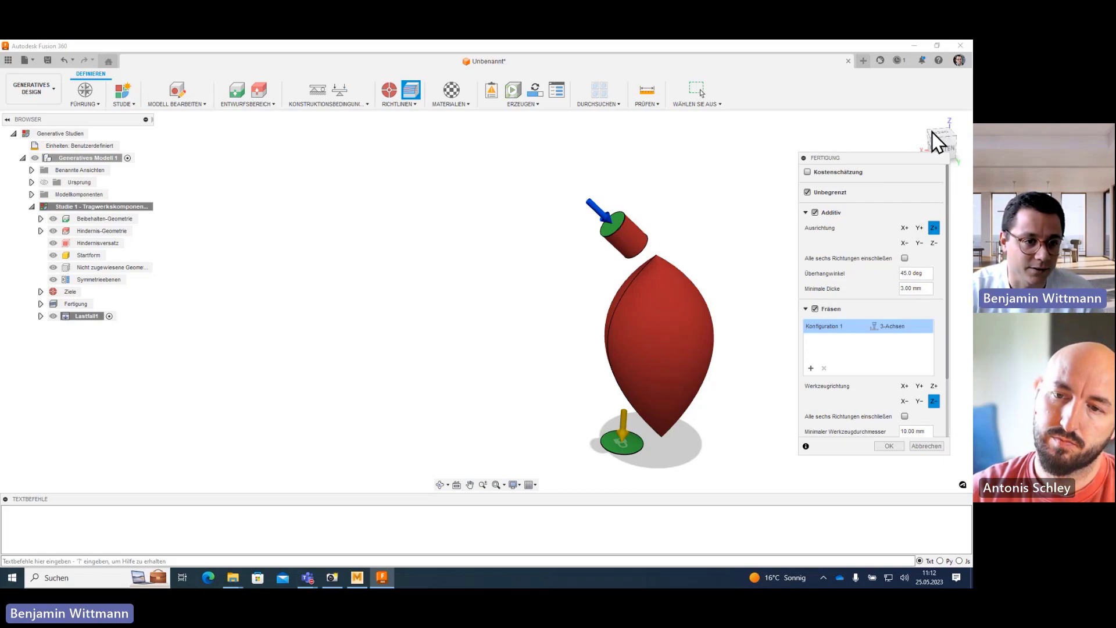
mouse_move(941, 144)
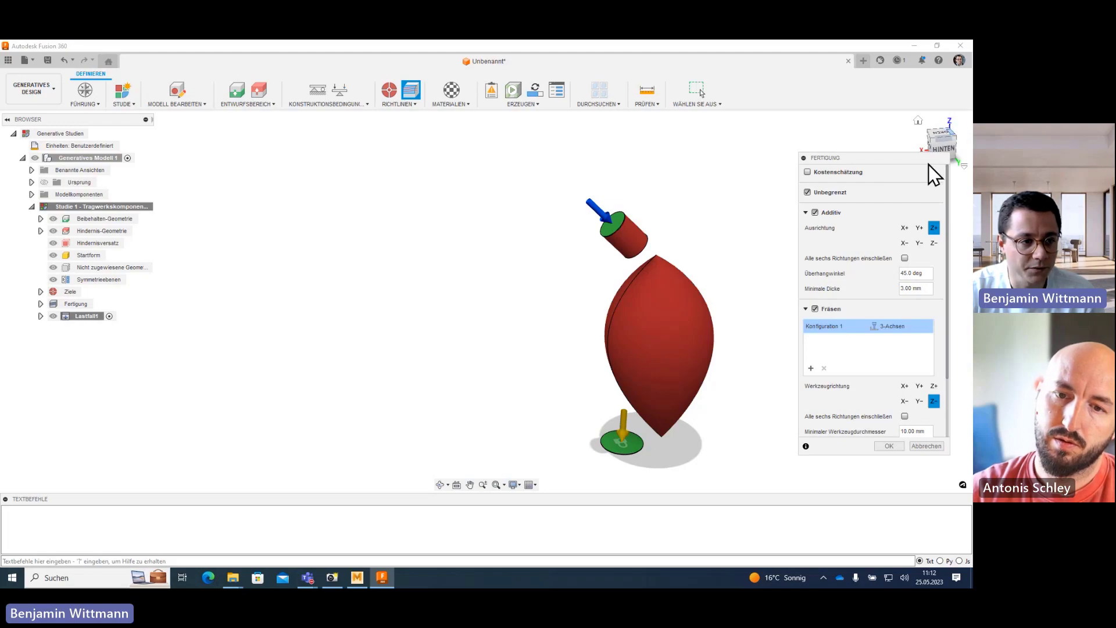
mouse_move(830, 212)
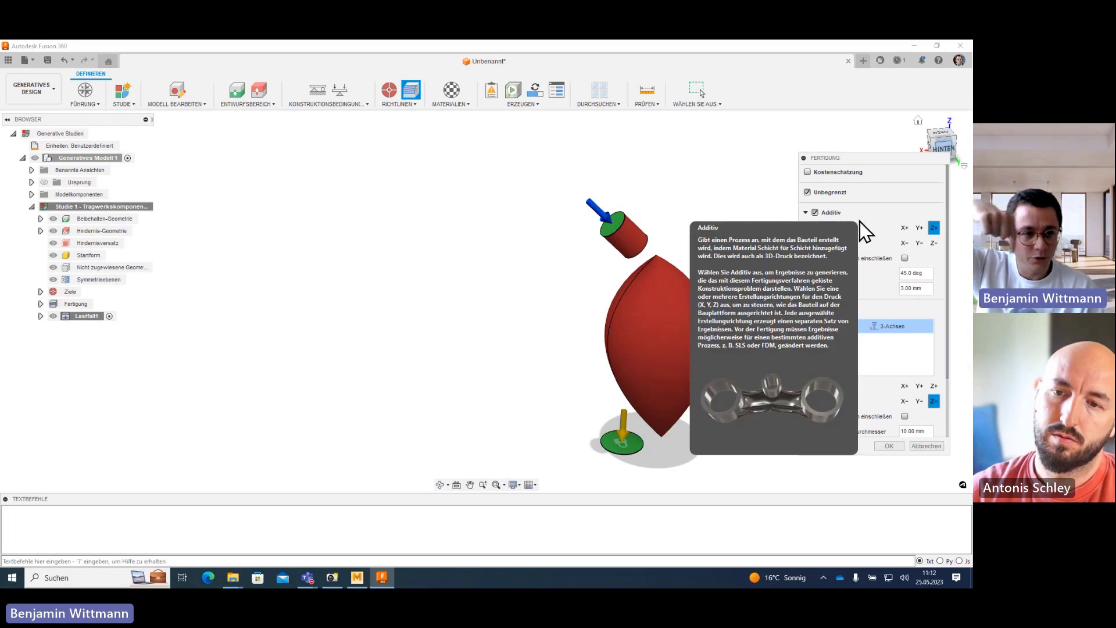
click(919, 228)
click(904, 243)
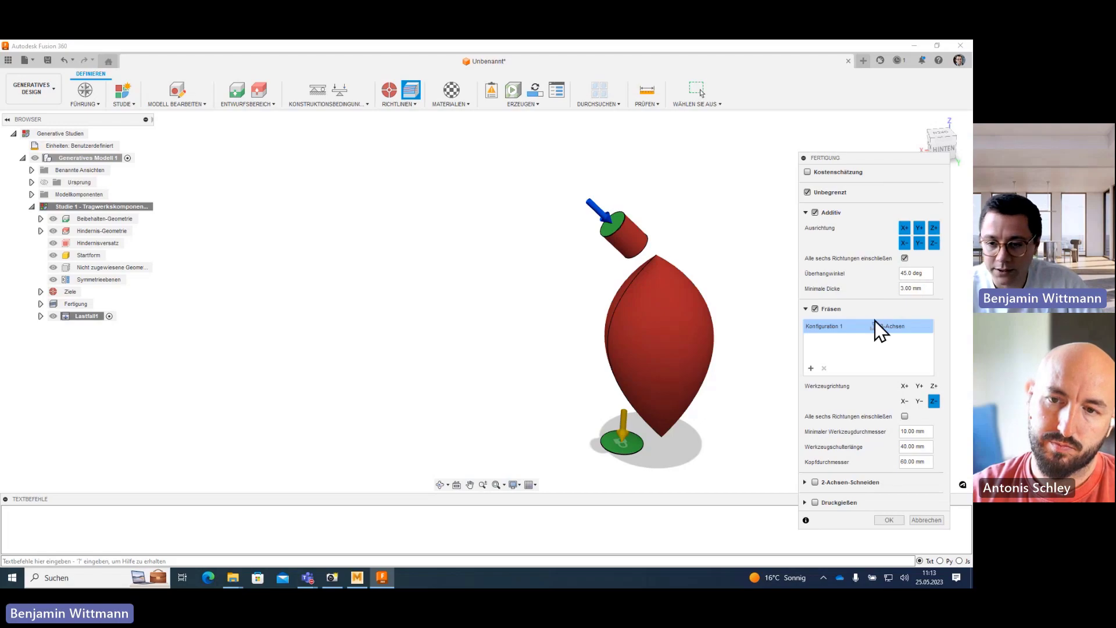
mouse_move(889, 326)
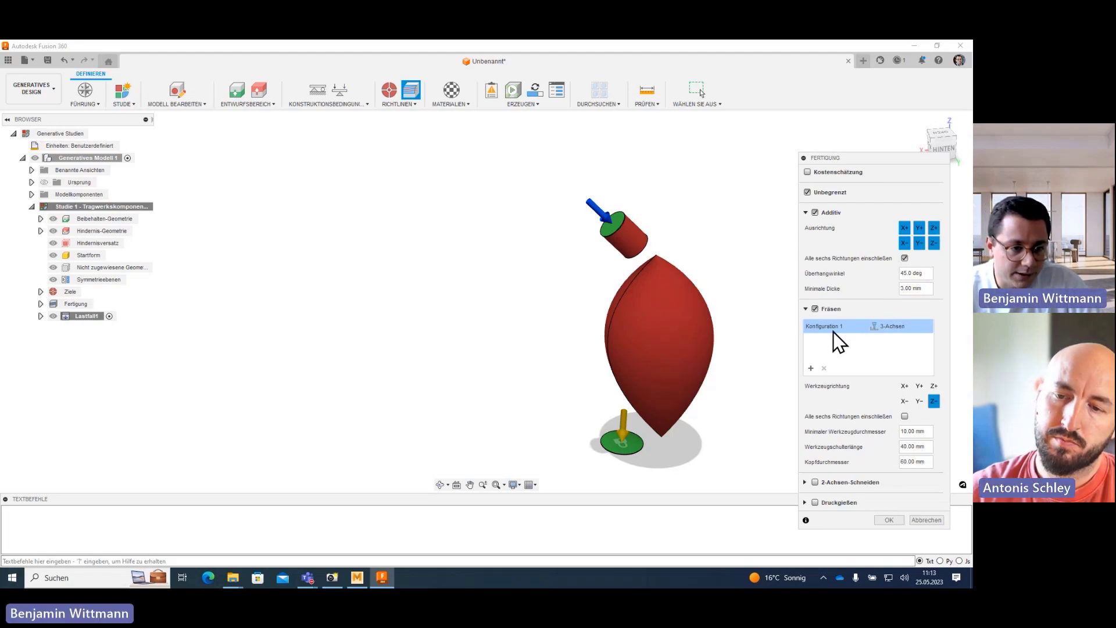
- Add a 5-axis milling configuration and enable 2-axis cutting along Z
click(909, 327)
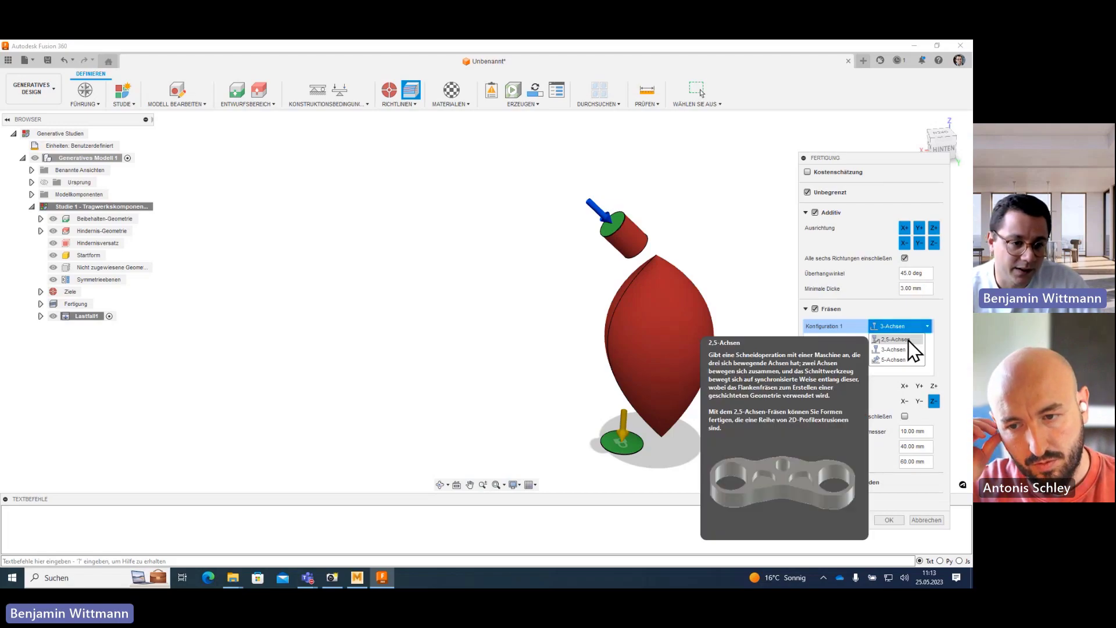
click(909, 331)
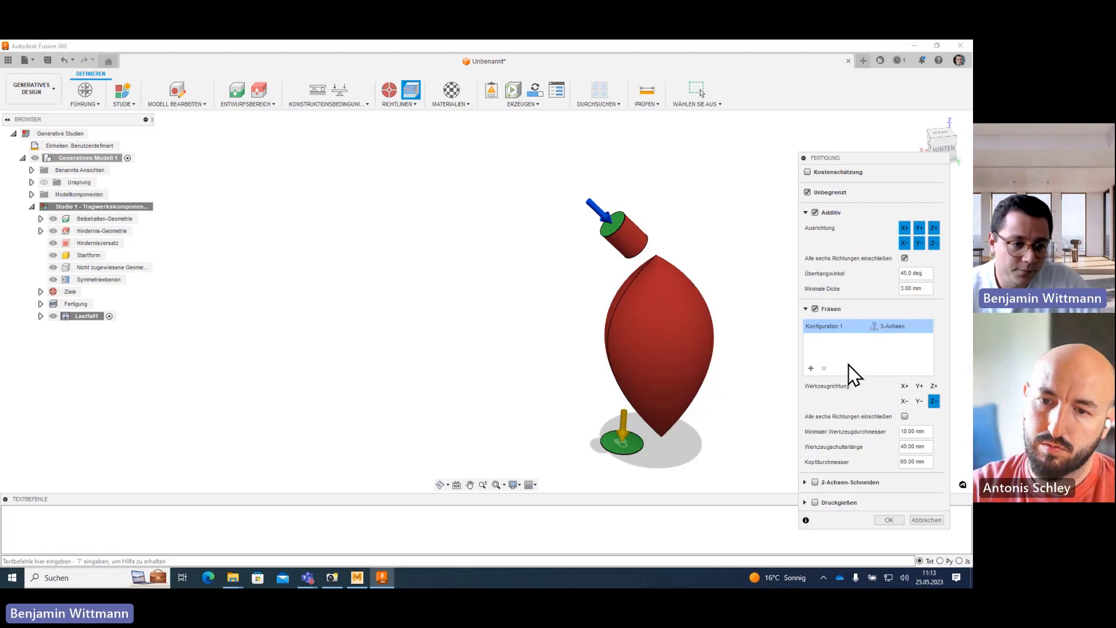
click(811, 368)
mouse_move(898, 340)
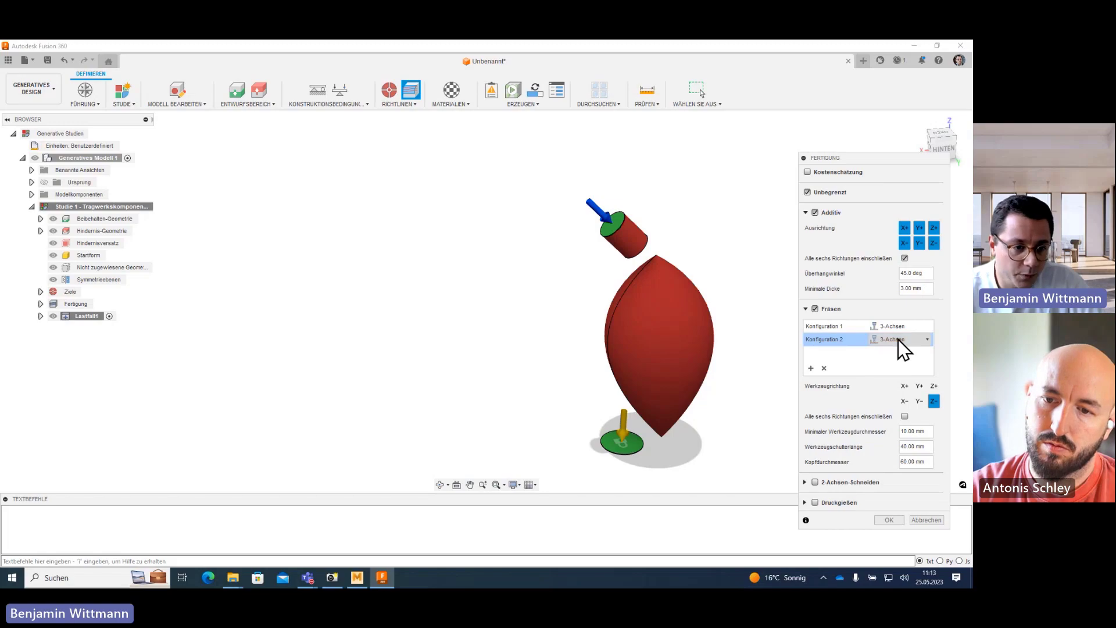
click(898, 339)
click(895, 373)
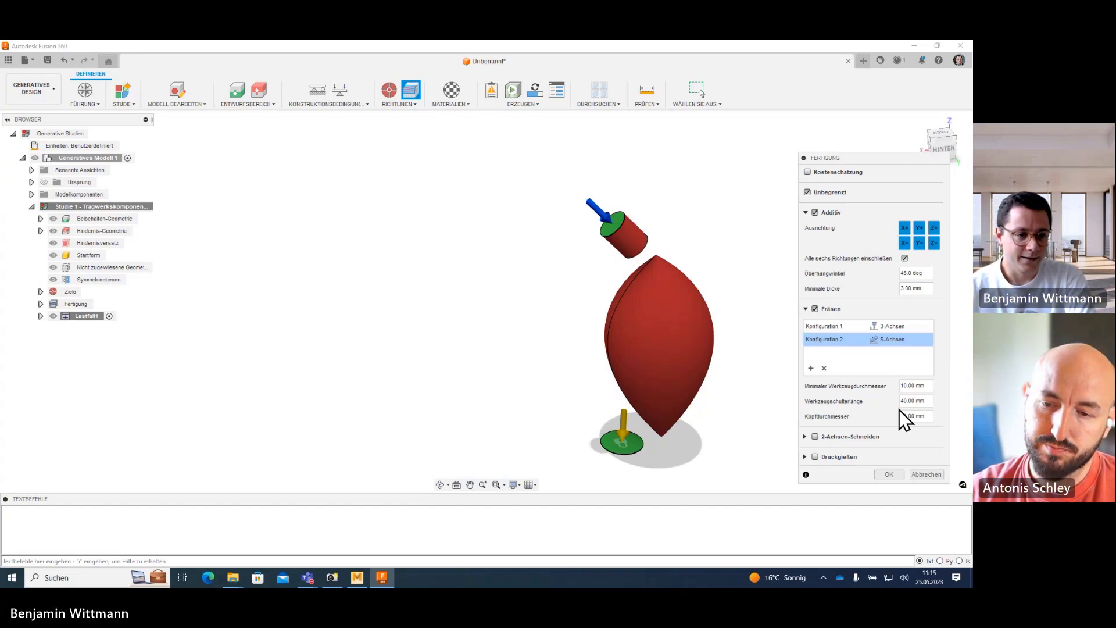
click(816, 436)
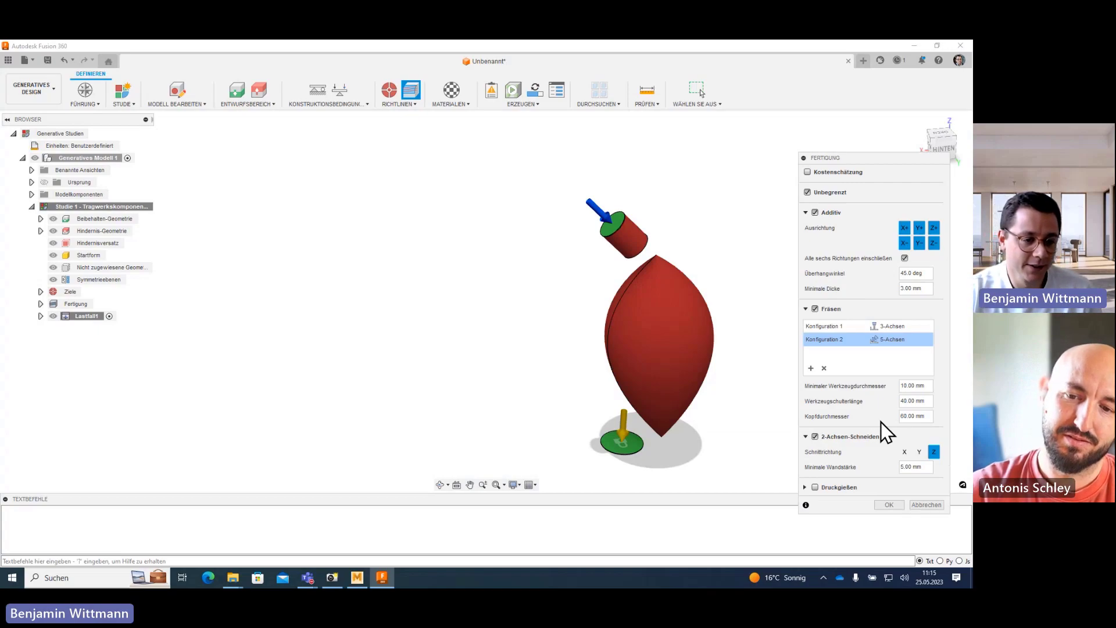
- Enable die casting with 3 mm maximum thickness and ejection direction Y
click(815, 487)
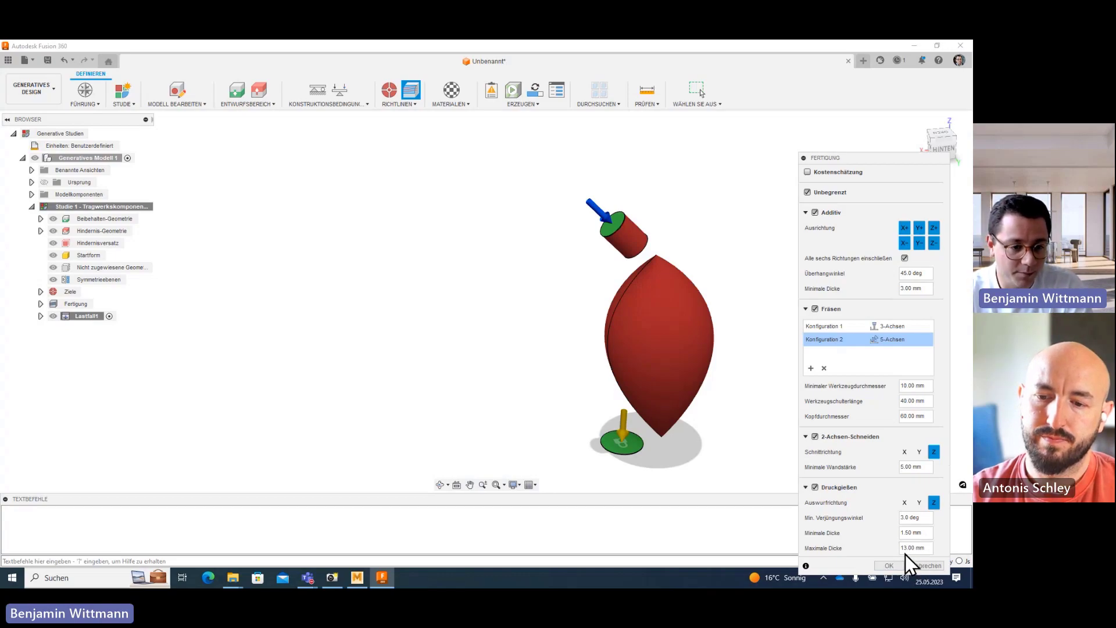
mouse_move(914, 547)
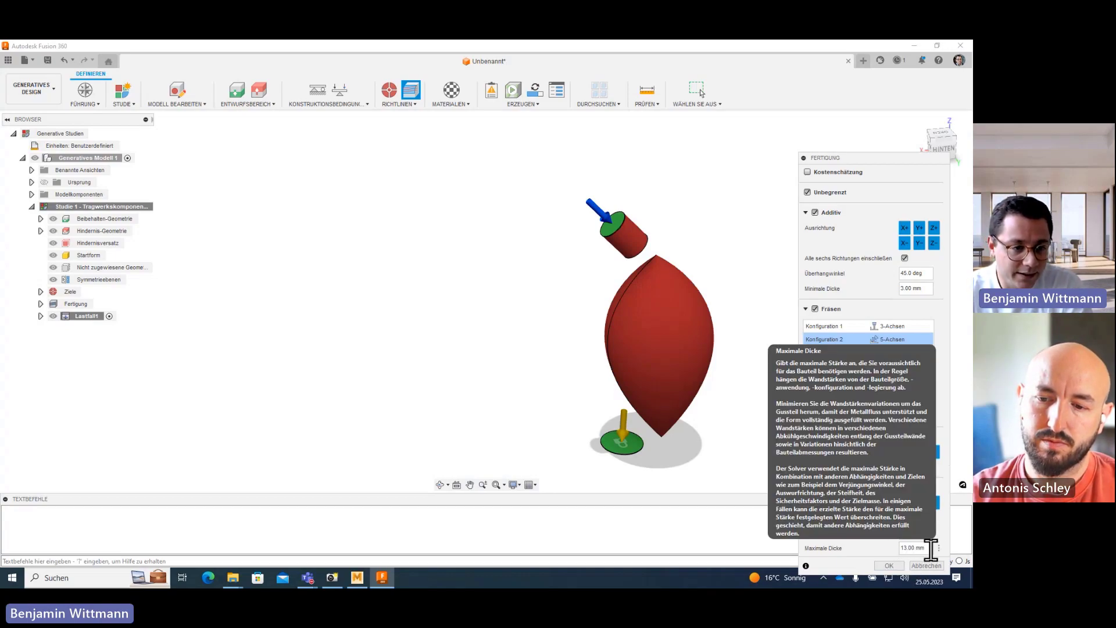
drag(907, 548, 885, 549)
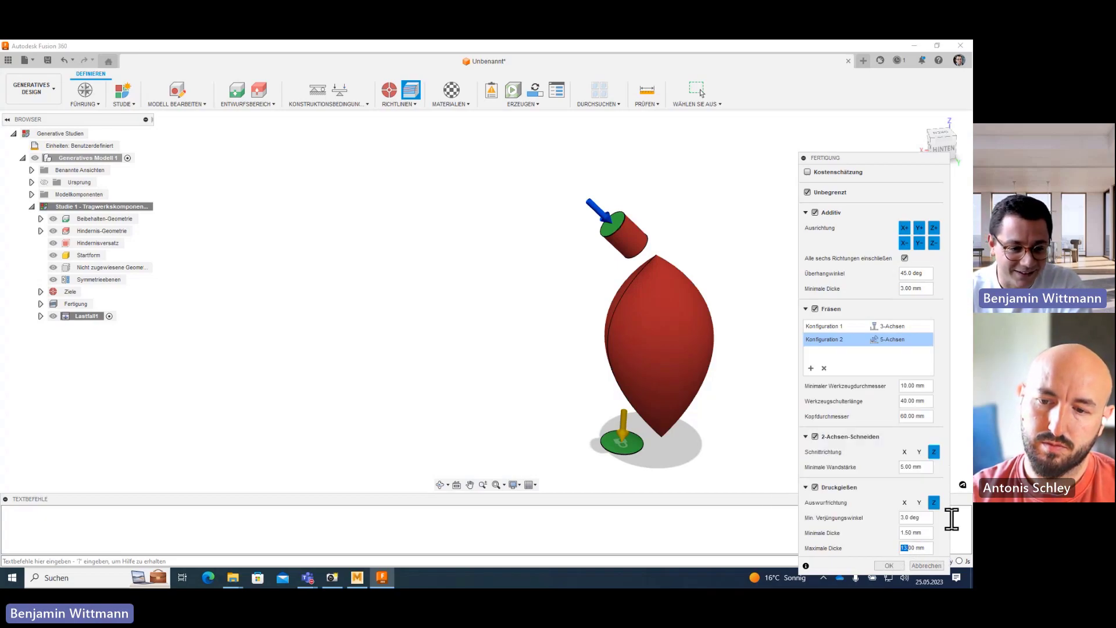
text(3)
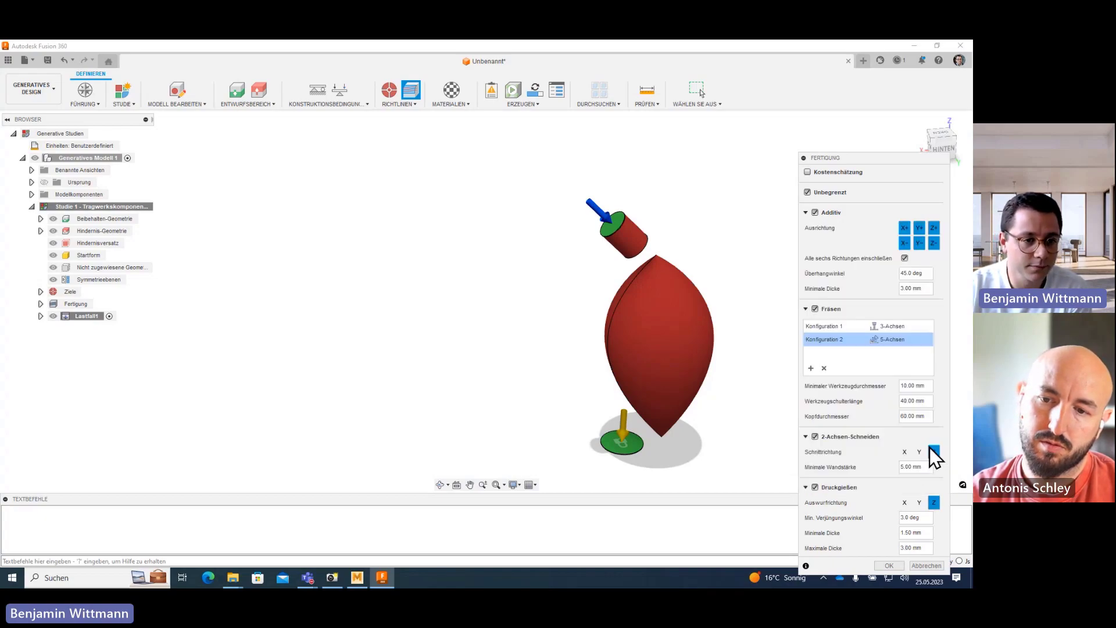
mouse_move(887, 161)
mouse_down()
mouse_move(849, 148)
mouse_move(845, 130)
mouse_up()
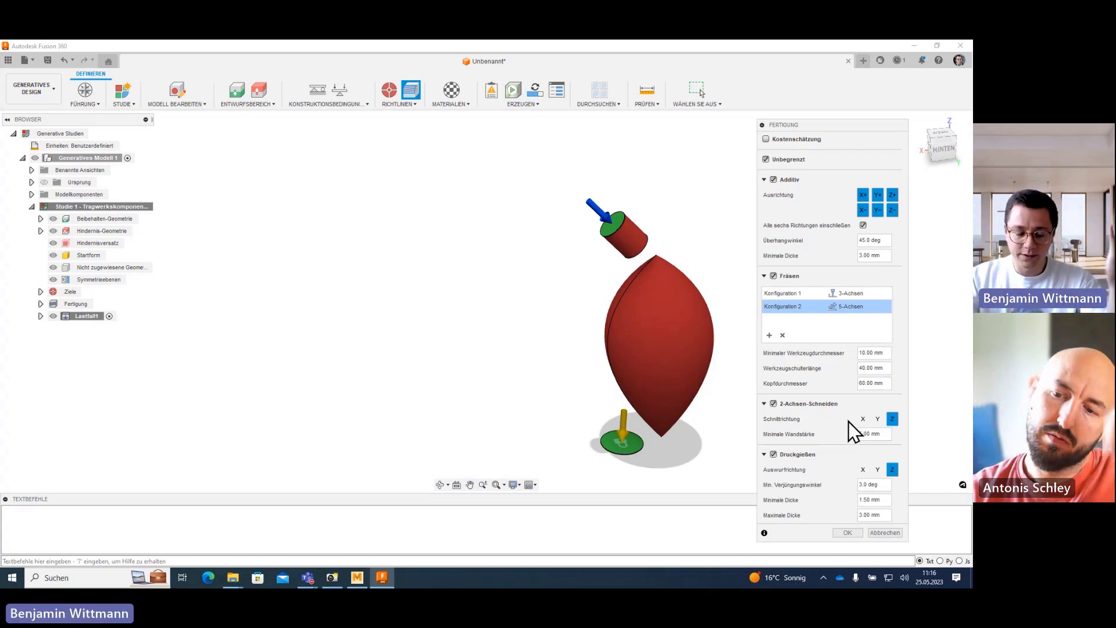
click(879, 469)
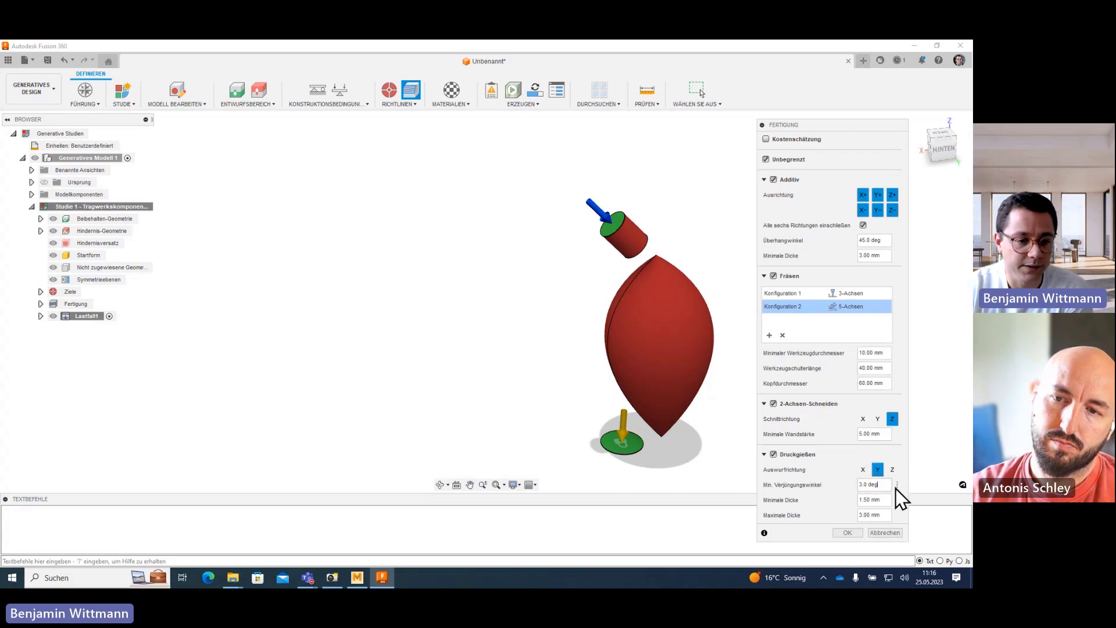
mouse_move(873, 484)
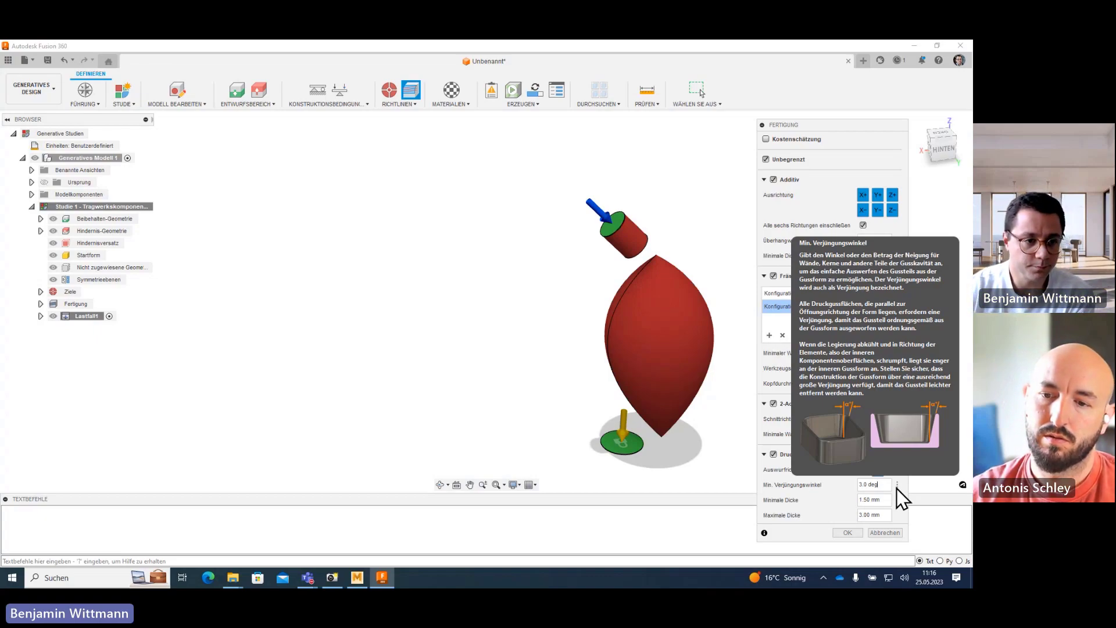
- Confirm manufacturing settings and open study materials, keeping the Additive library and all methods
click(852, 534)
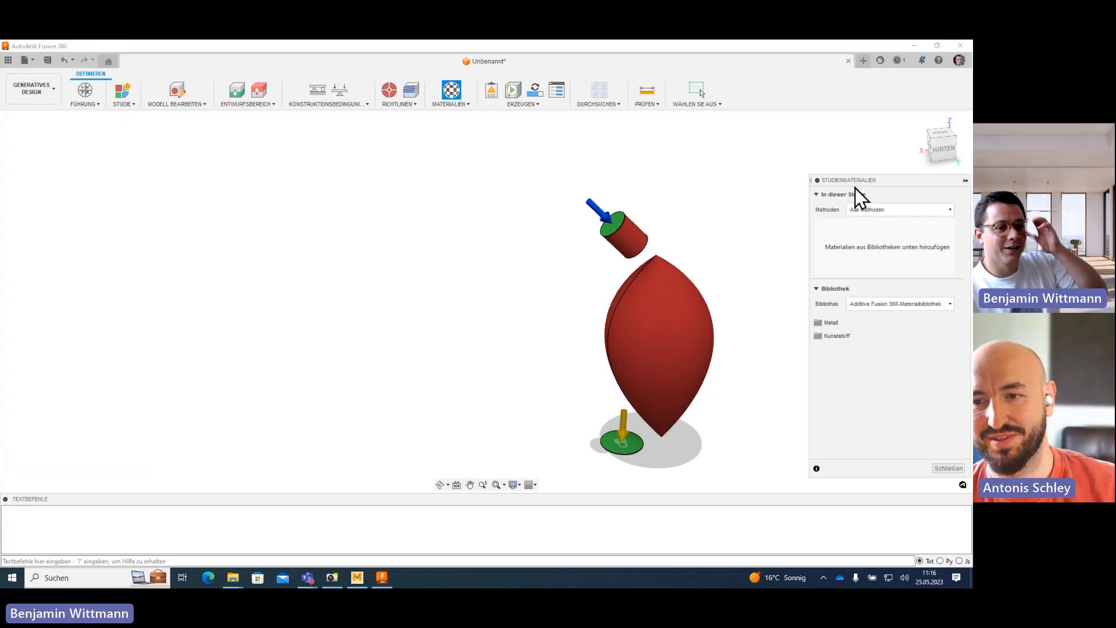
drag(853, 185, 839, 184)
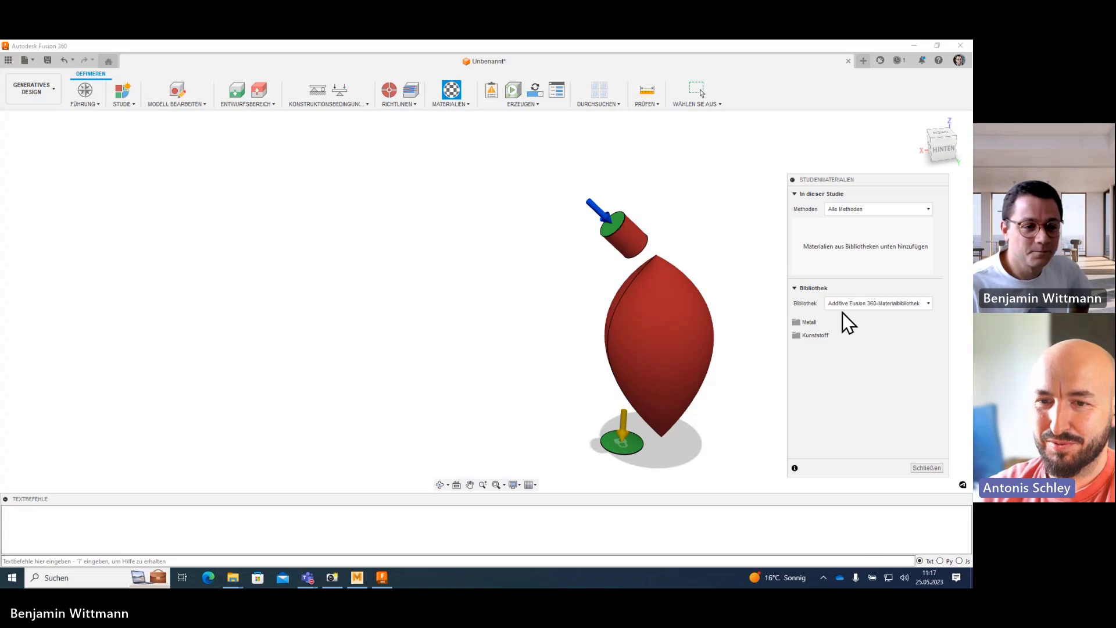
click(884, 305)
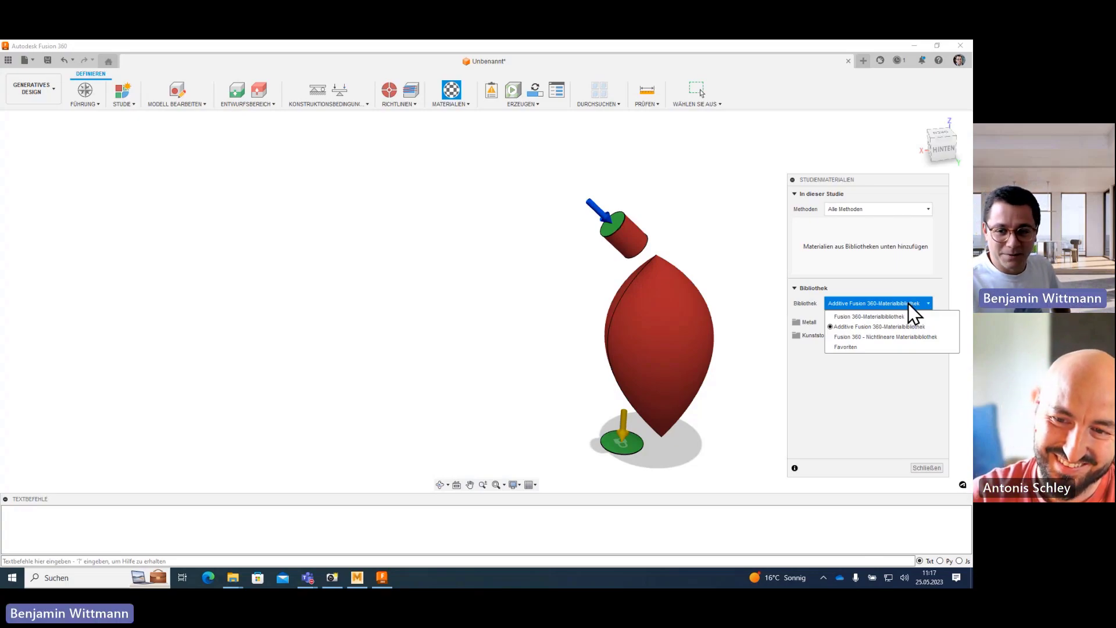
click(908, 304)
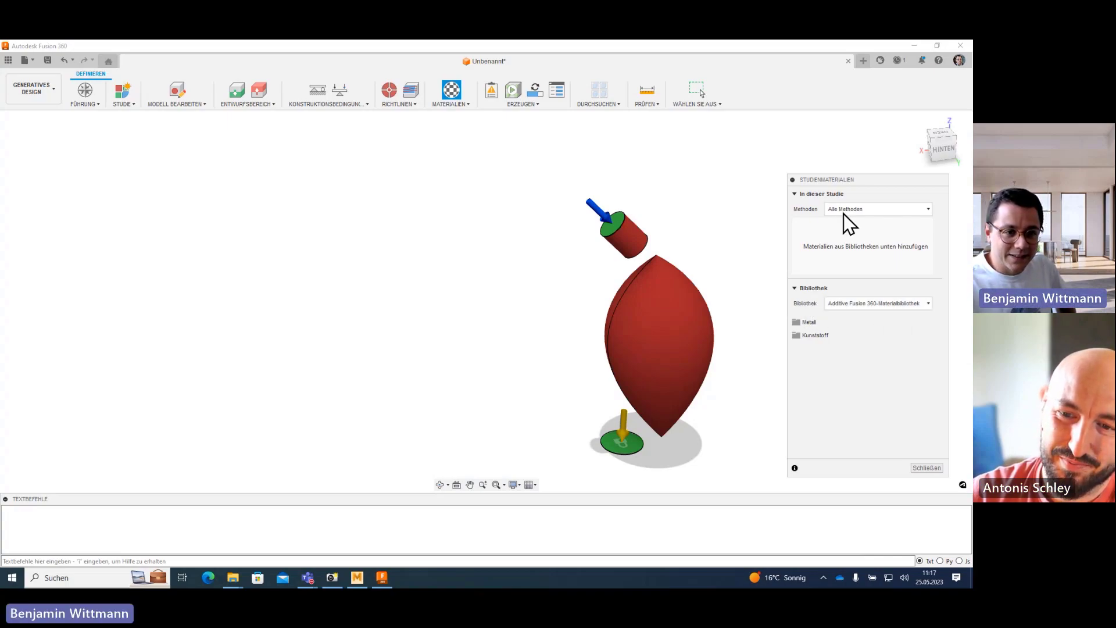
click(862, 207)
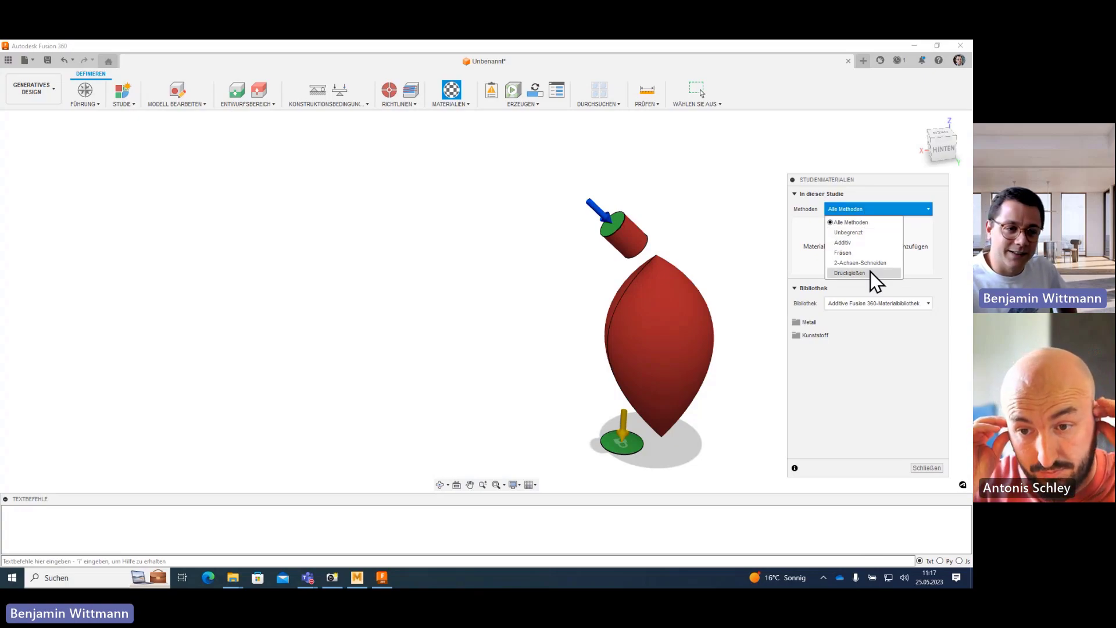
click(863, 207)
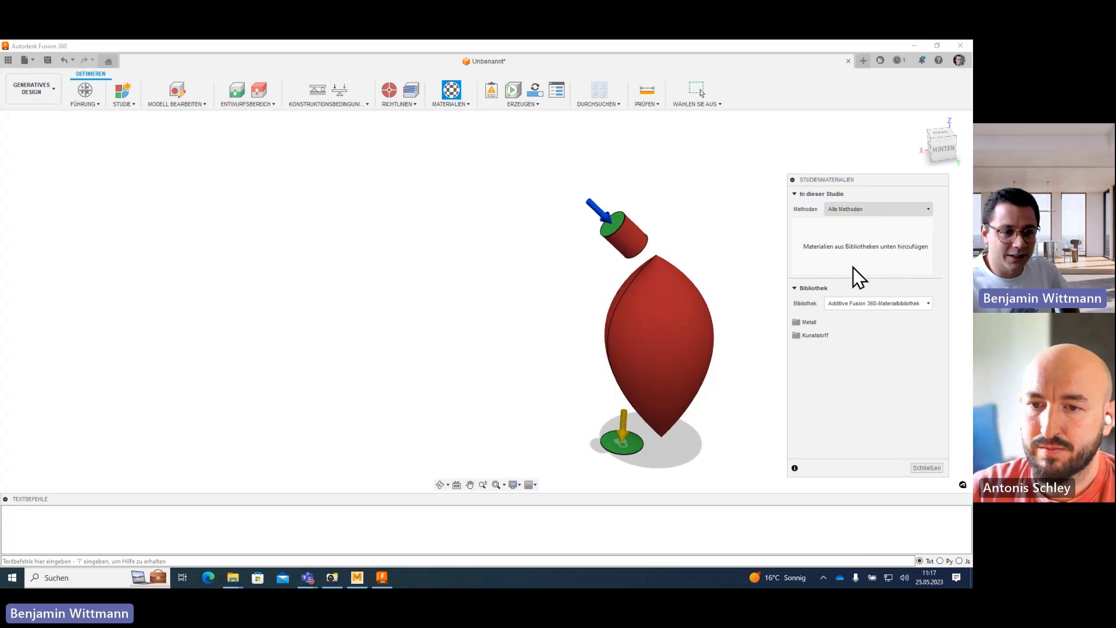
- Add Aluminium AlSi10Mg and Titan 6Al-4V from the Metall folder to the study
click(817, 324)
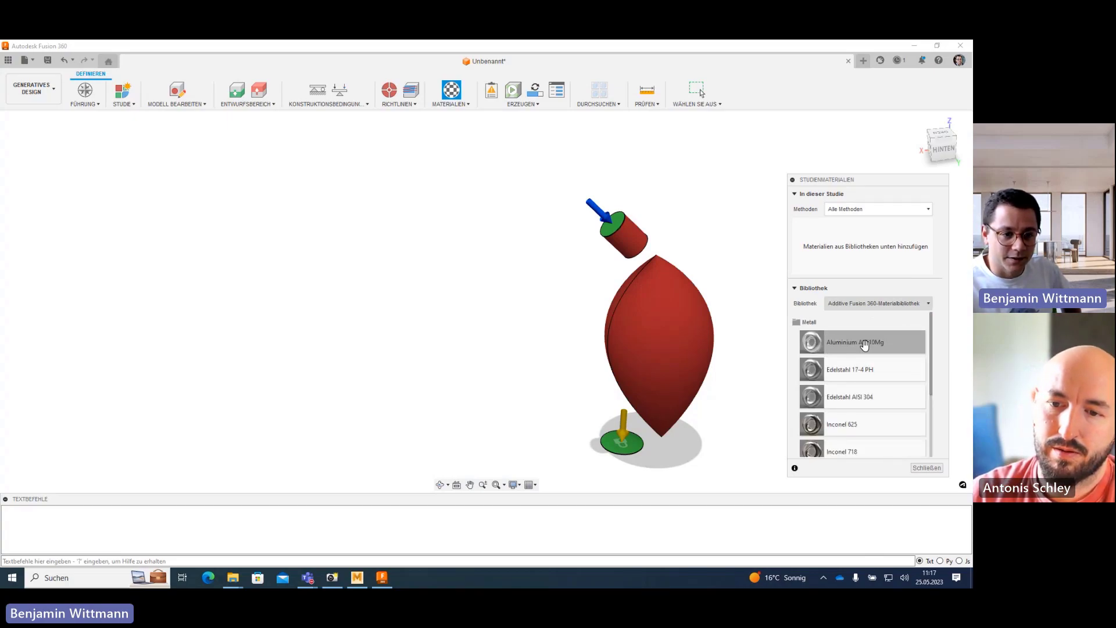
drag(864, 345, 872, 233)
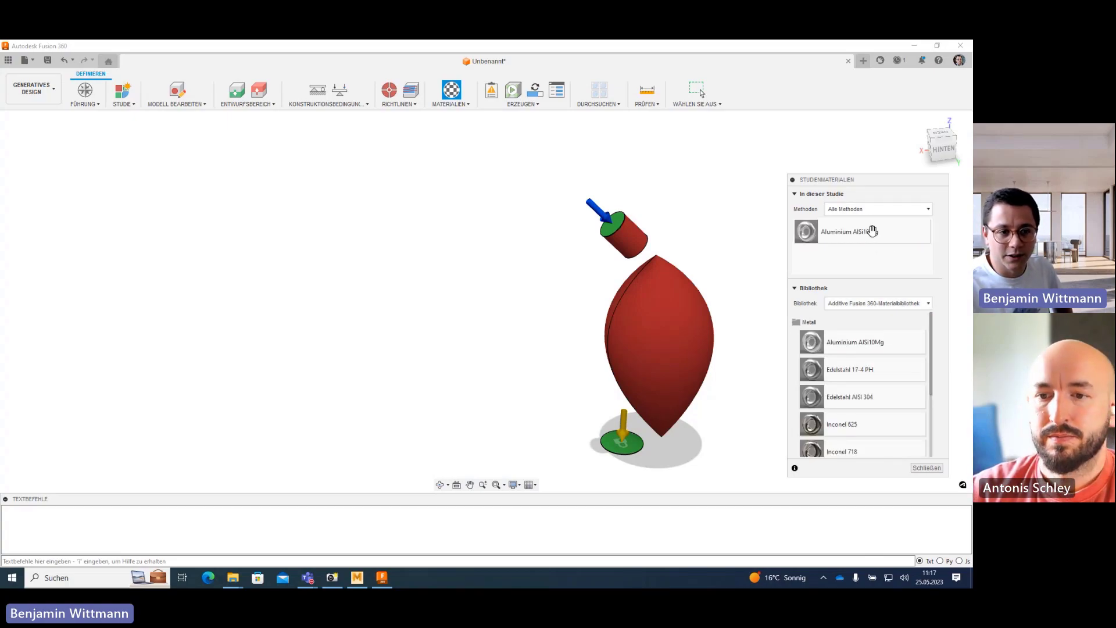
scroll(874, 361, down, 2)
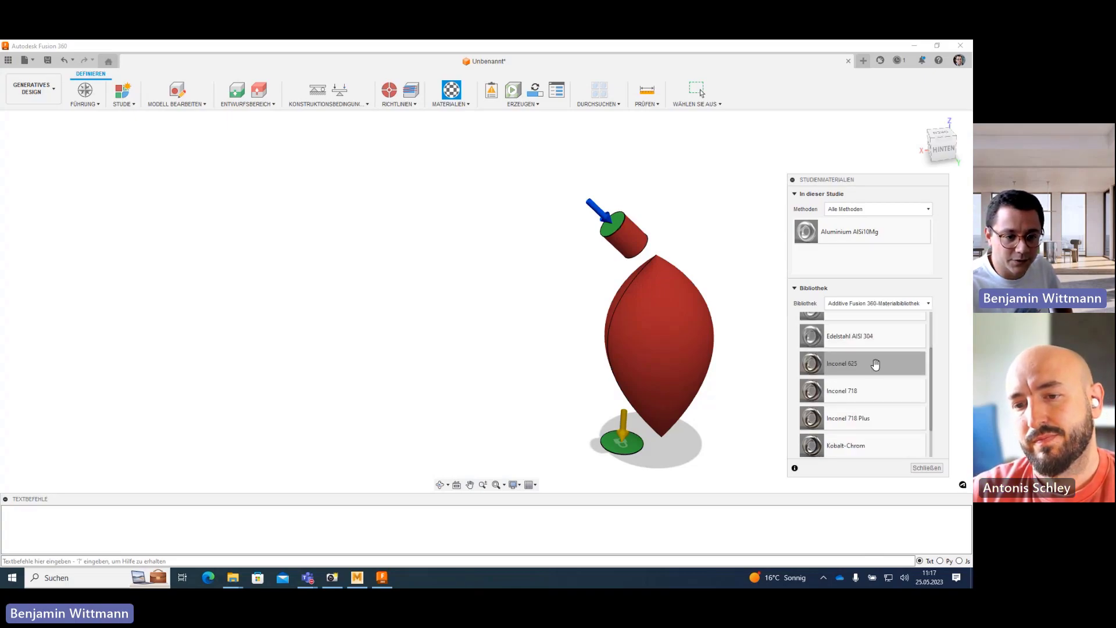
scroll(875, 367, down, 2)
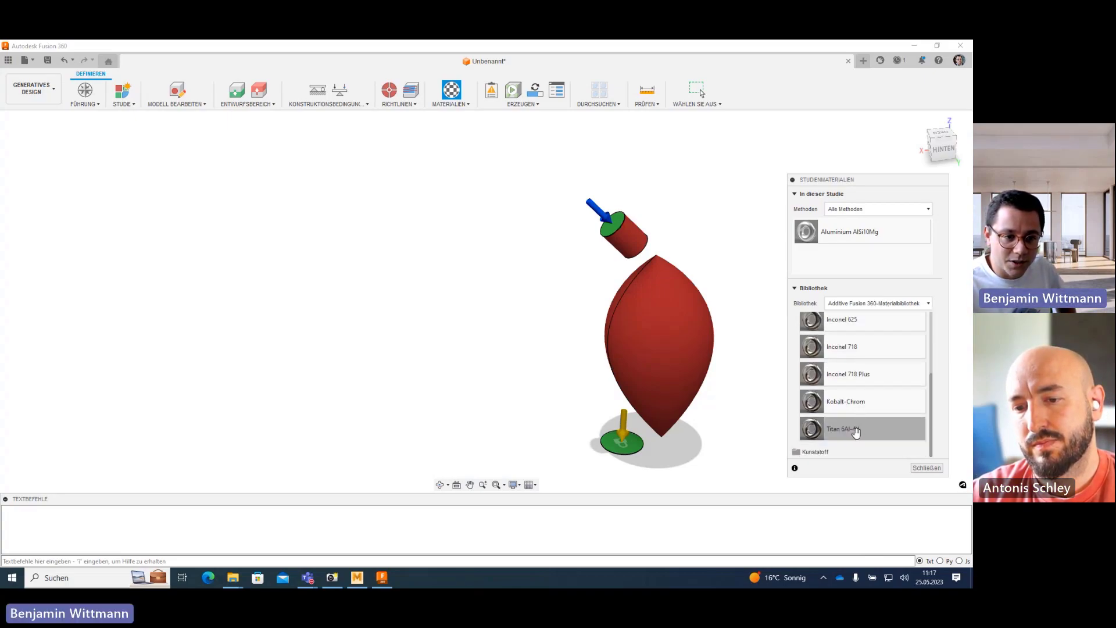
drag(856, 430, 869, 259)
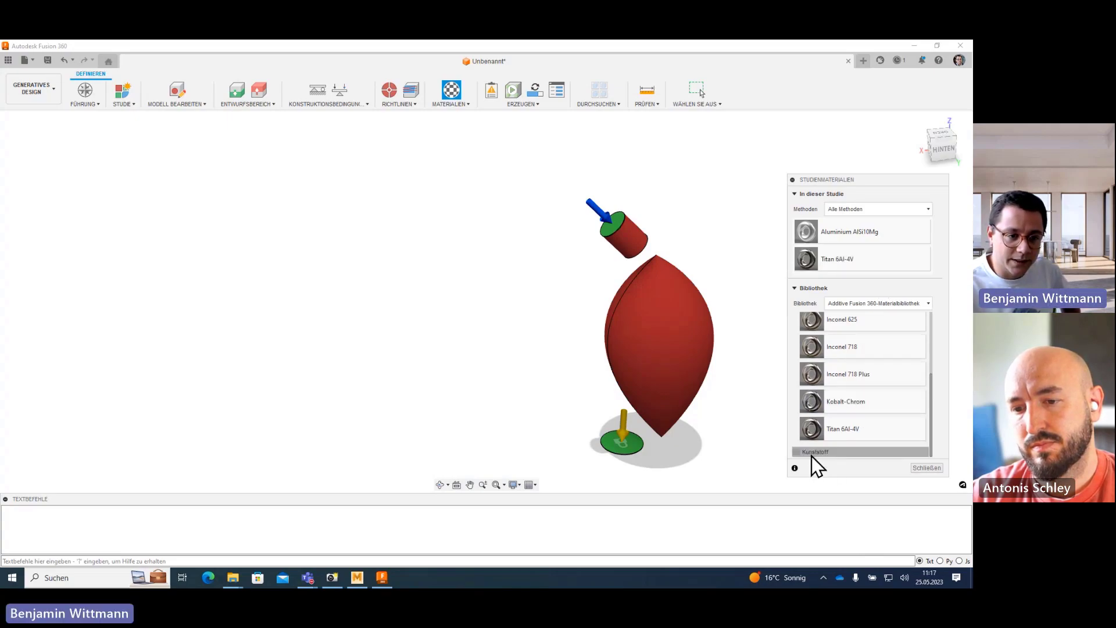
- Add the PA 12 nylon to the study and close the materials list
scroll(875, 416, down, 5)
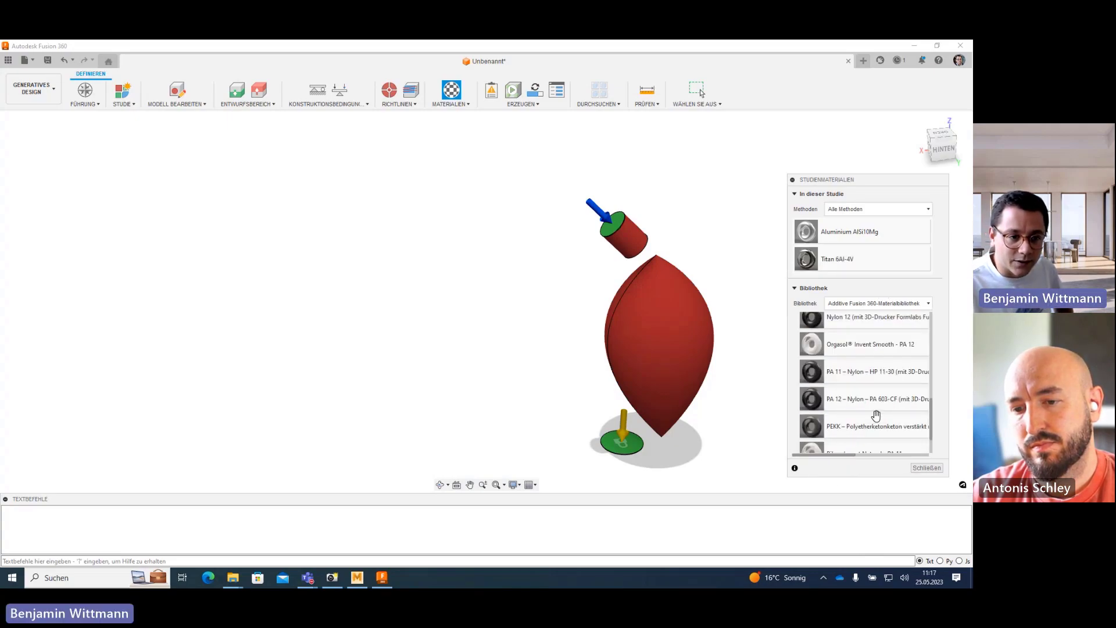
scroll(876, 415, up, 2)
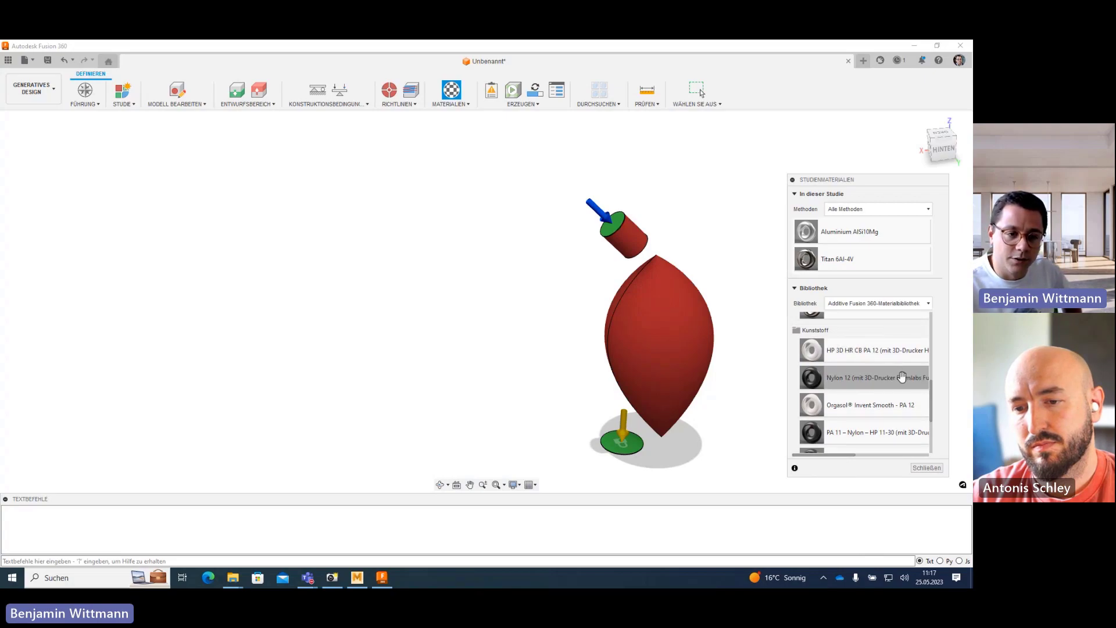
scroll(905, 411, down, 2)
scroll(898, 422, down, 2)
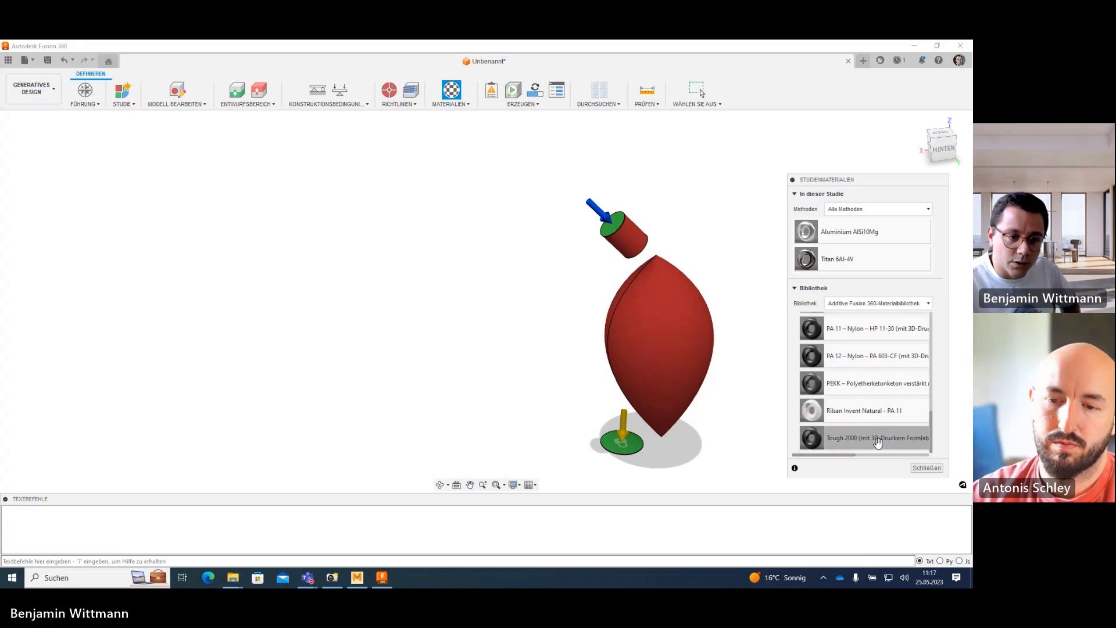
scroll(877, 442, up, 2)
drag(872, 418, 868, 355)
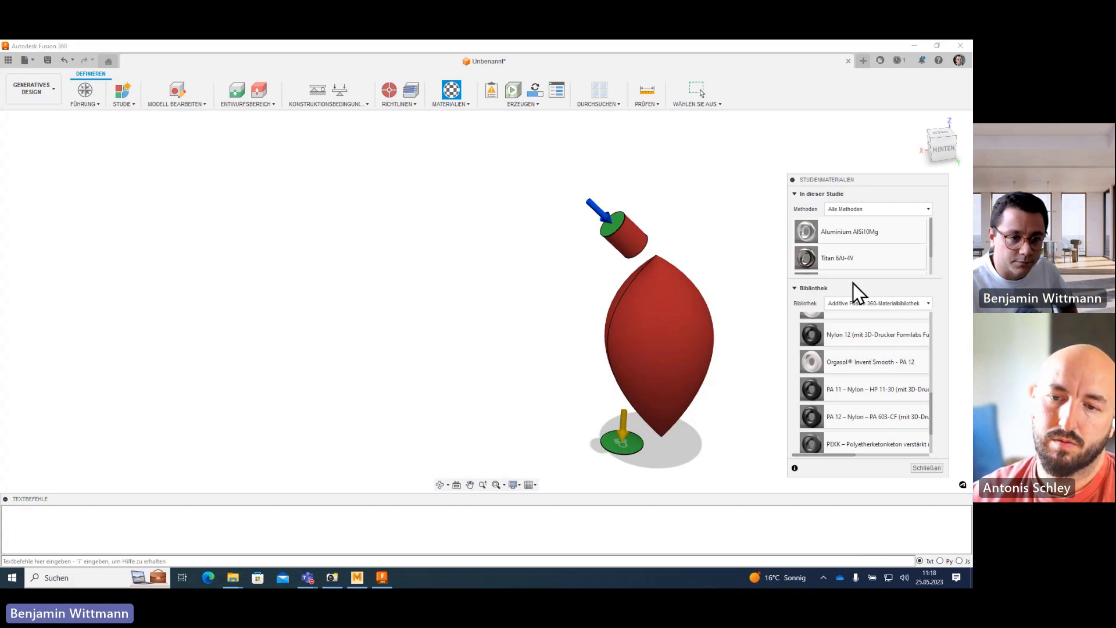
drag(868, 354, 866, 246)
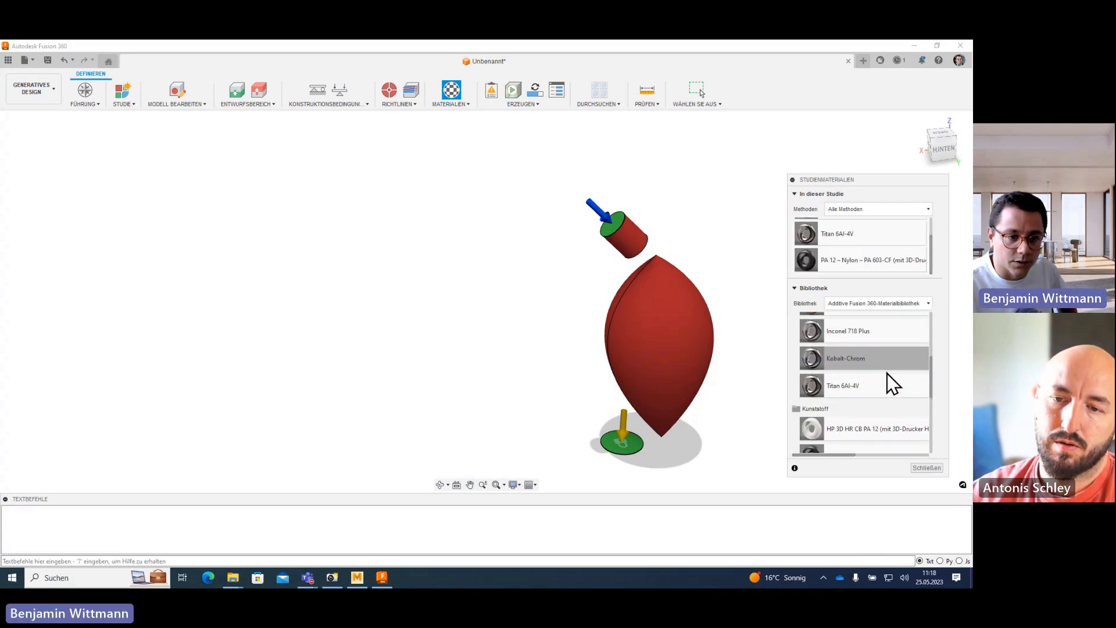
scroll(887, 374, up, 3)
scroll(888, 374, up, 2)
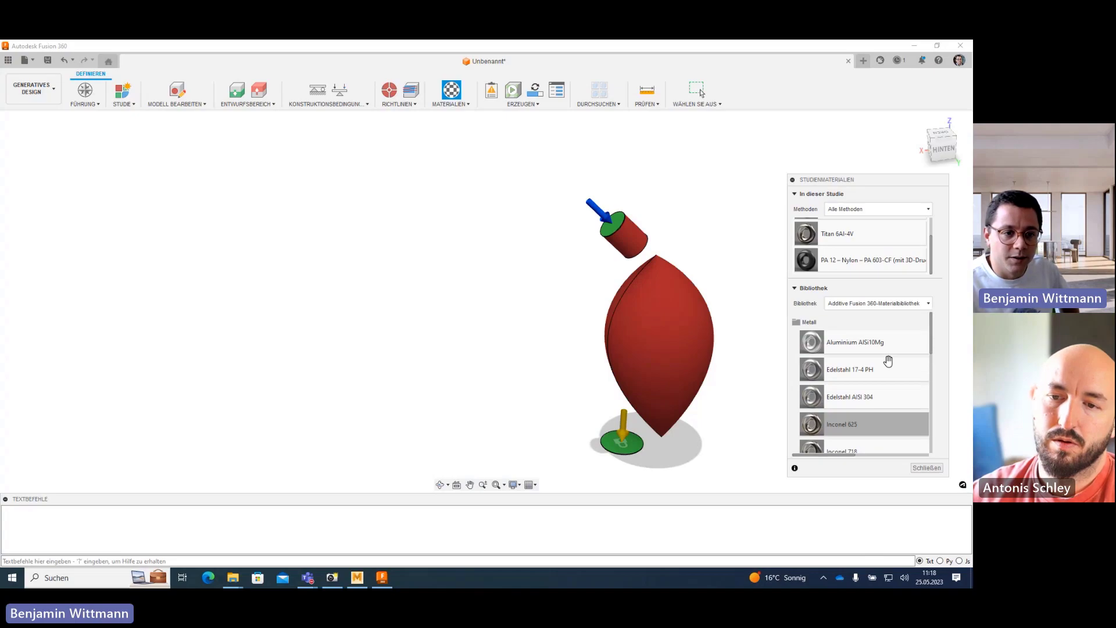
click(927, 468)
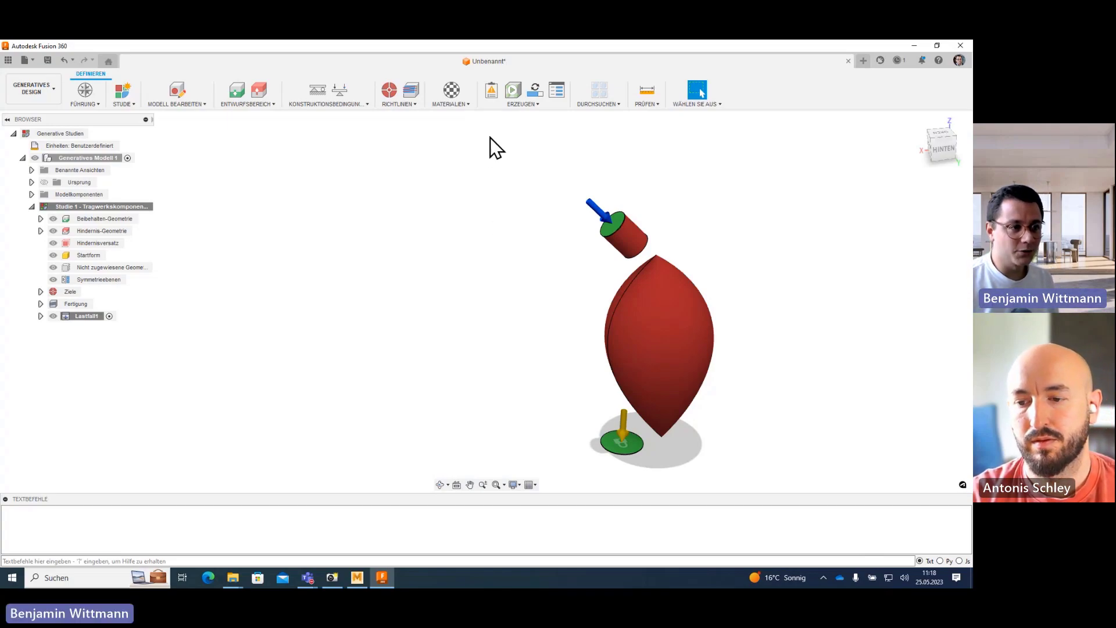
- Run Vorüberprüfung, read through its ready-with-warnings report, and close it
click(492, 92)
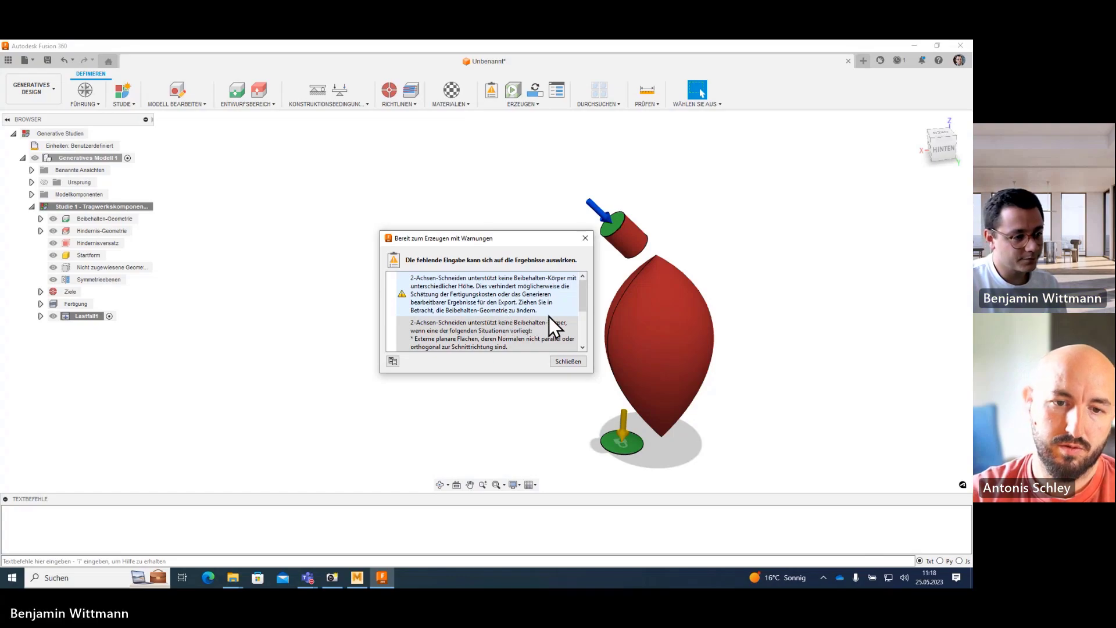
drag(583, 291, 583, 329)
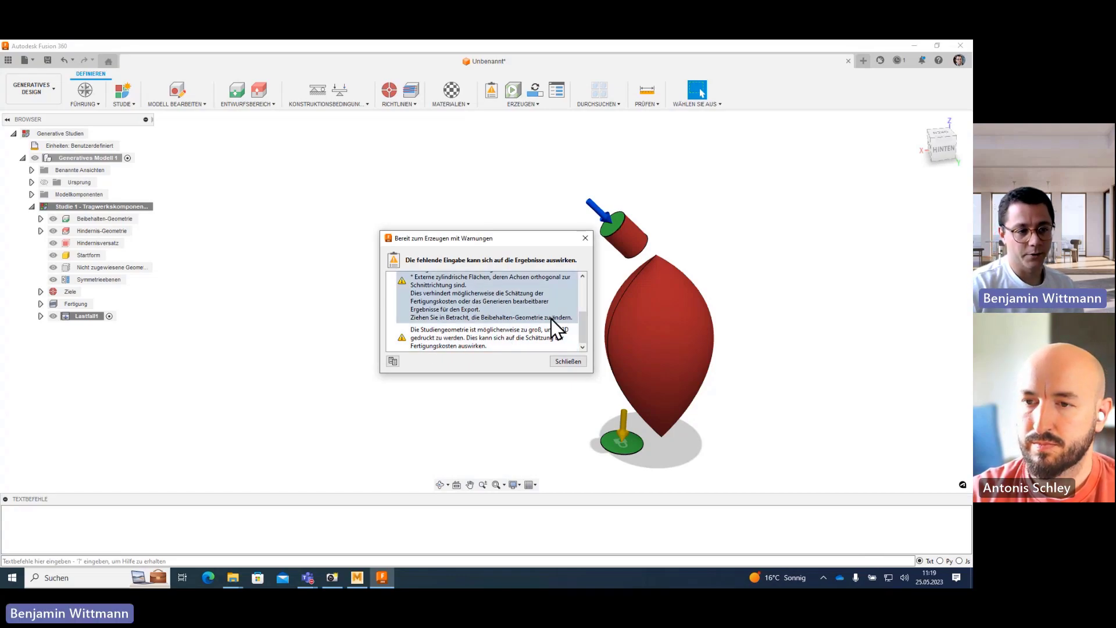
click(568, 361)
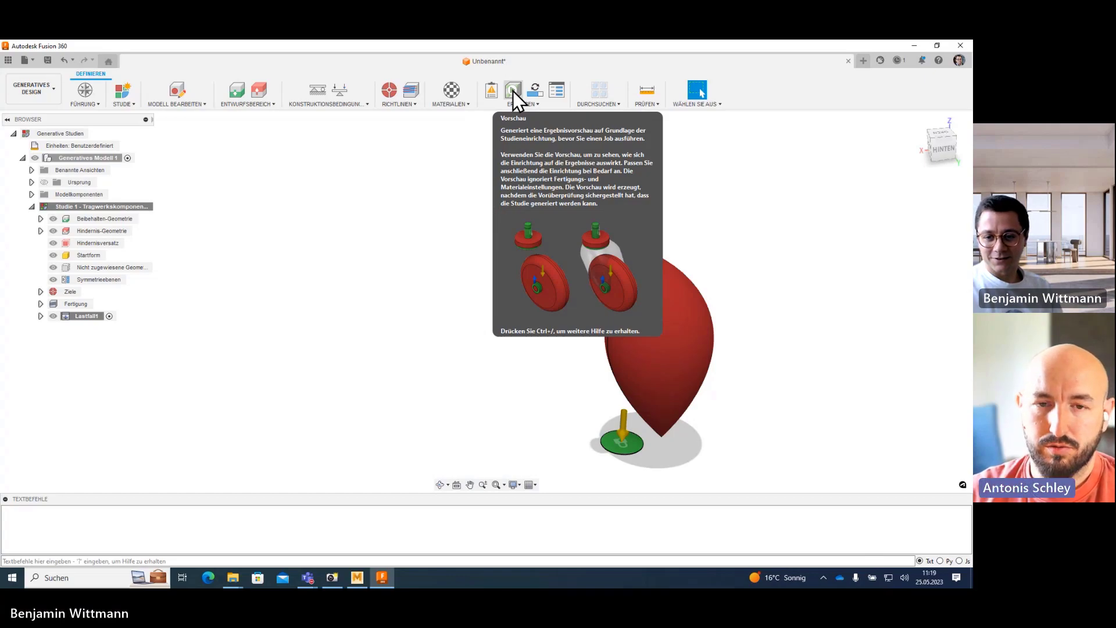
click(512, 92)
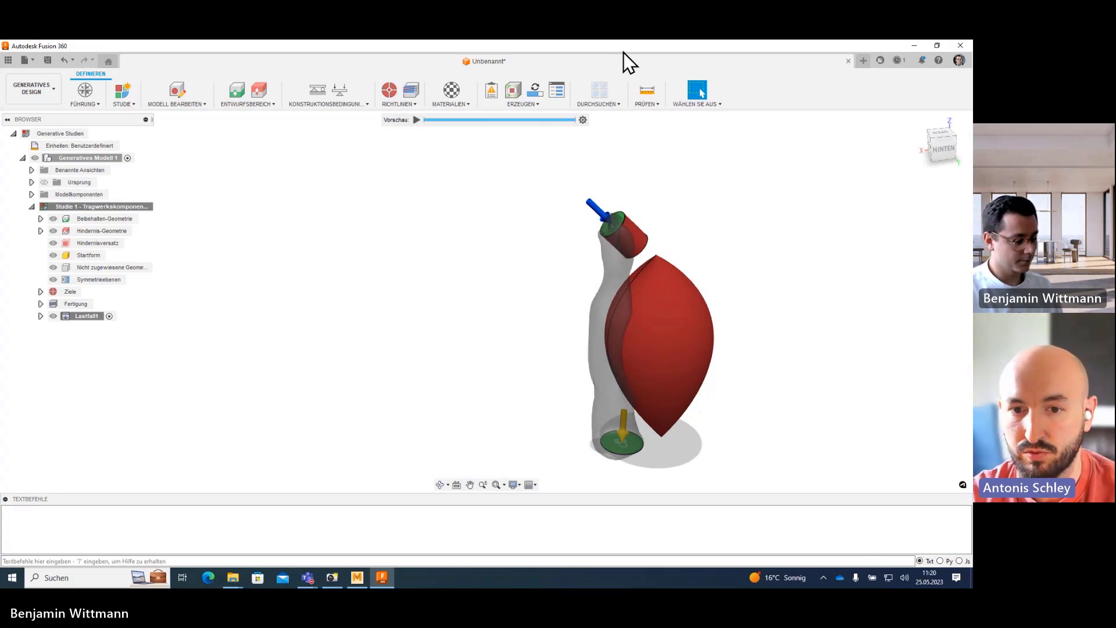
- Zoom in and orbit around the lamp's top cap, then zoom out to see the whole model
mouse_move(738, 268)
shift+middle_down()
mouse_move(690, 263)
mouse_move(742, 264)
mouse_move(673, 282)
mouse_move(727, 224)
mouse_move(612, 259)
mouse_move(695, 209)
mouse_move(600, 229)
mouse_move(740, 234)
shift+middle_up()
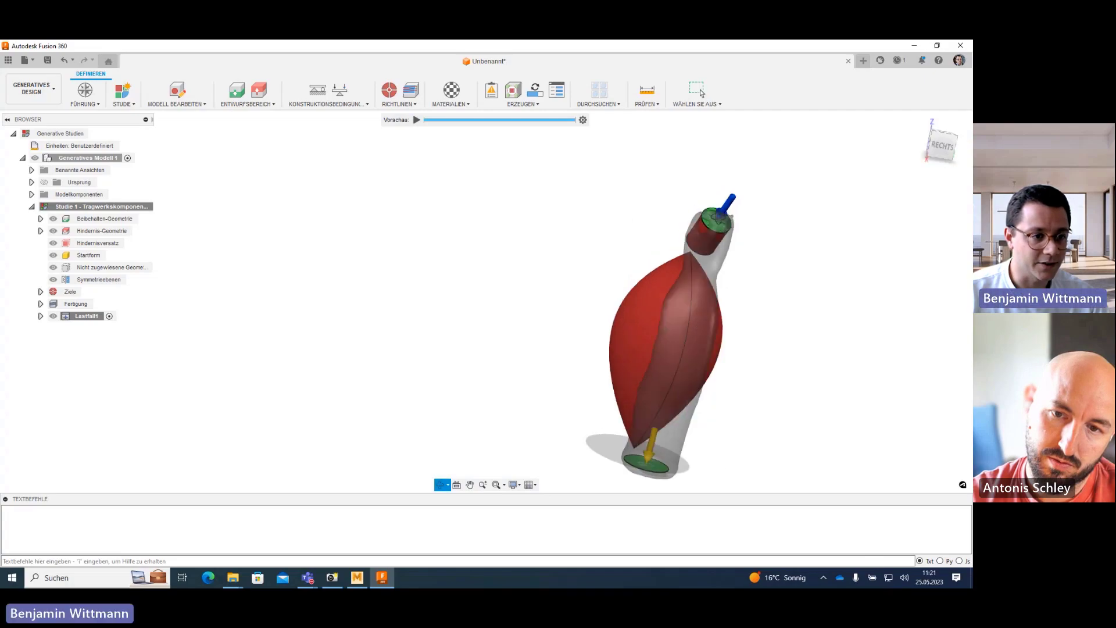
click(700, 91)
scroll(723, 229, down, 2)
scroll(715, 243, up, 5)
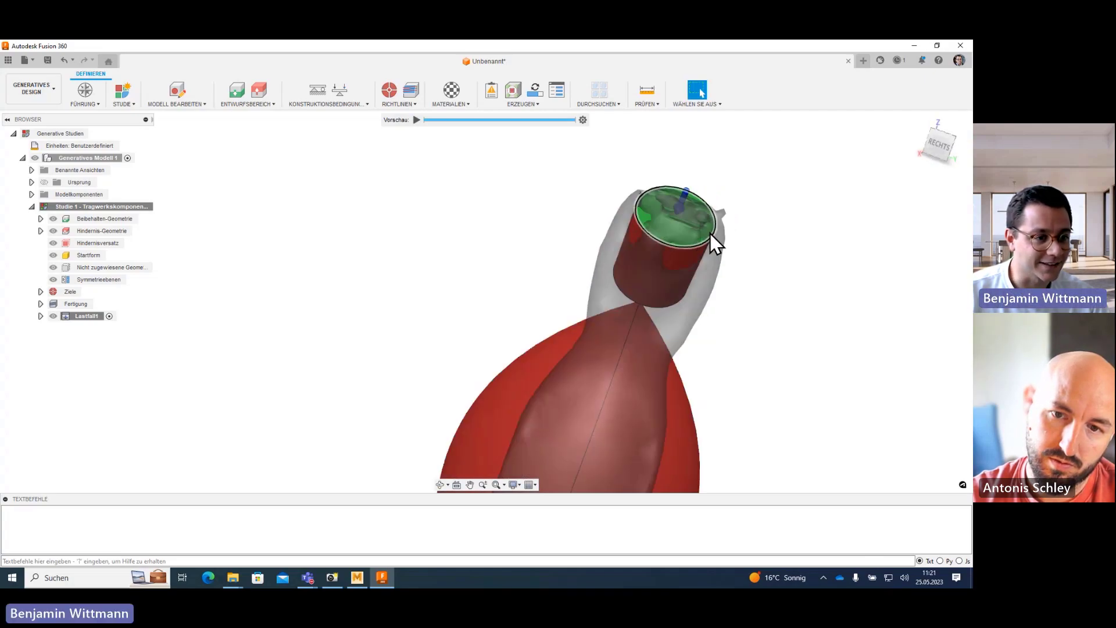
mouse_move(672, 299)
shift+middle_down()
mouse_move(705, 267)
mouse_move(606, 218)
shift+middle_up()
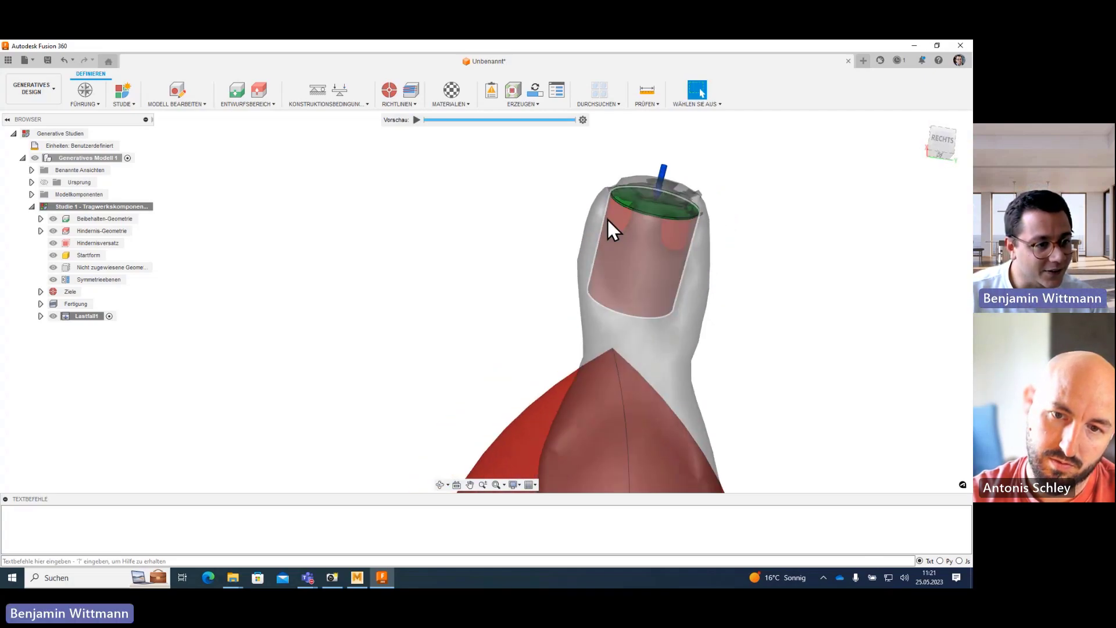
scroll(720, 260, up, 1)
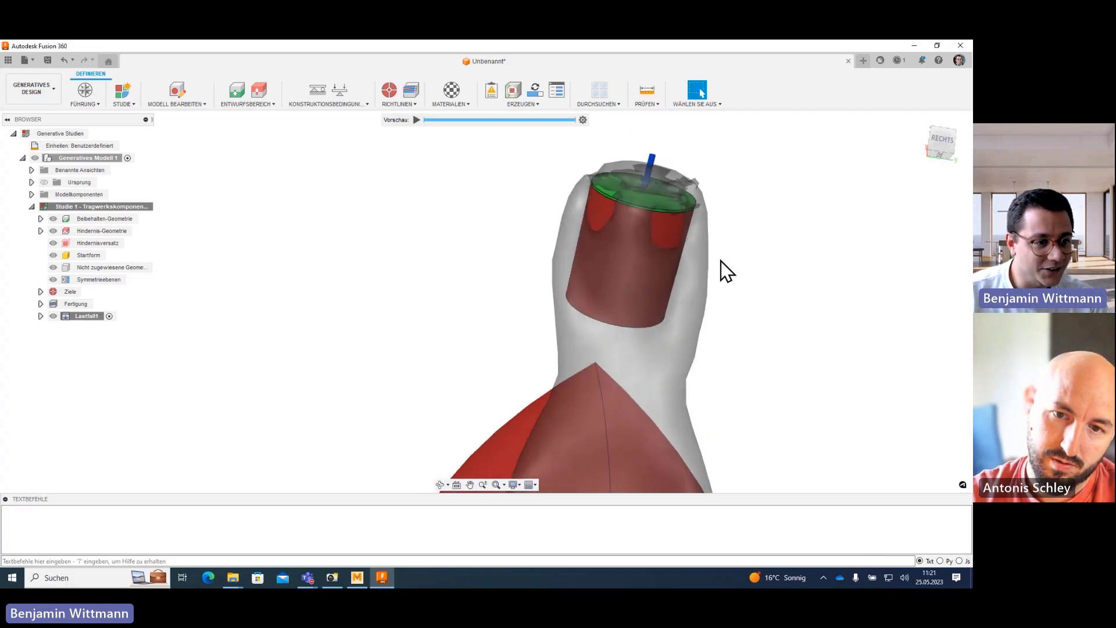
scroll(723, 261, down, 3)
mouse_move(723, 262)
shift+middle_down()
mouse_move(655, 274)
mouse_move(661, 242)
mouse_move(695, 262)
mouse_move(674, 226)
mouse_move(632, 242)
mouse_move(638, 277)
mouse_move(602, 235)
shift+middle_up()
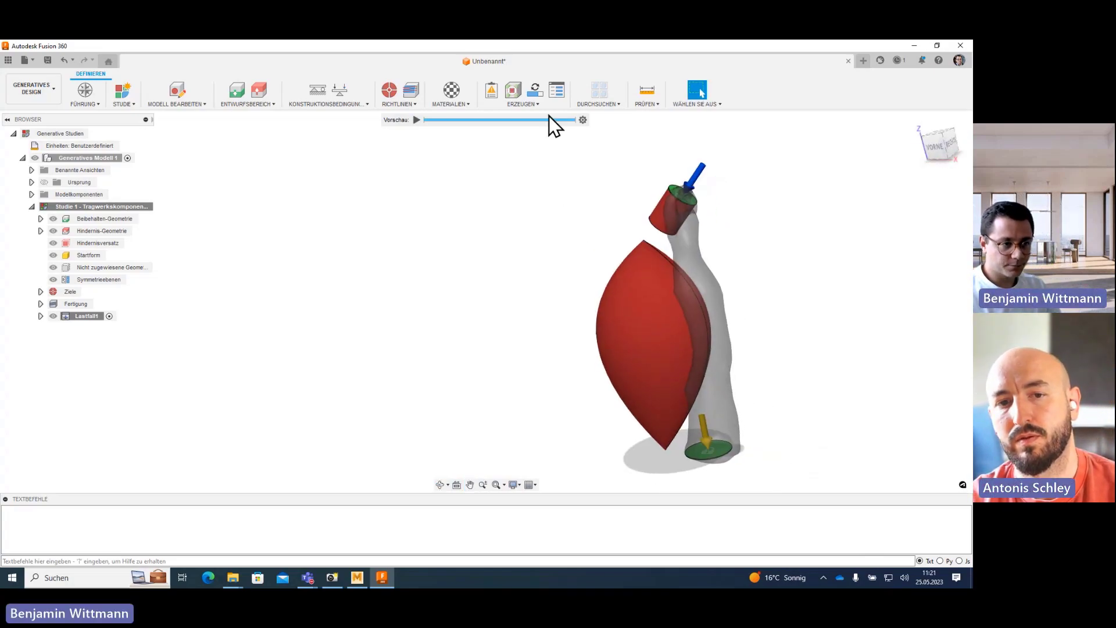
- Generate Studie 1 from the Erzeugen list, bringing up the save prompt
click(536, 90)
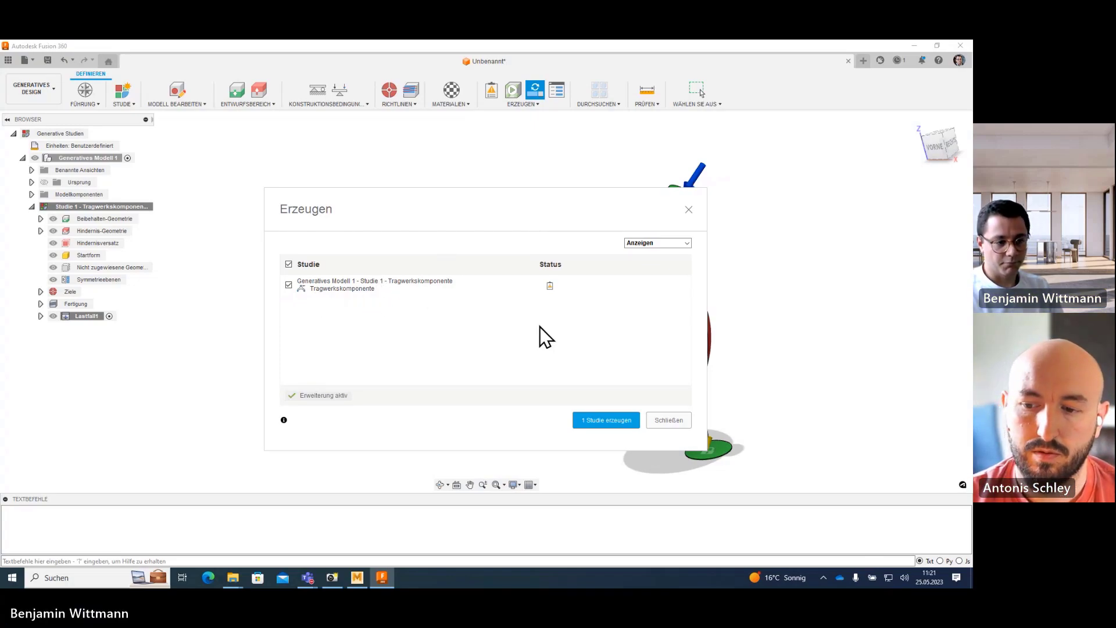
click(609, 421)
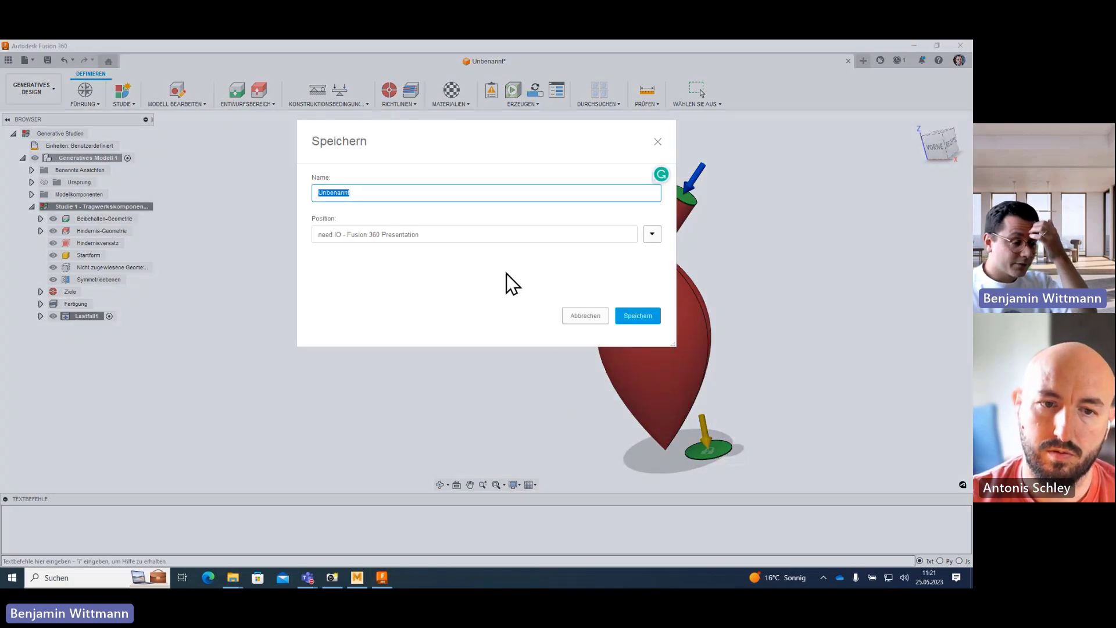
- Create and select a new project 'Beispiel Generative Design Lampe' as the save location
click(649, 232)
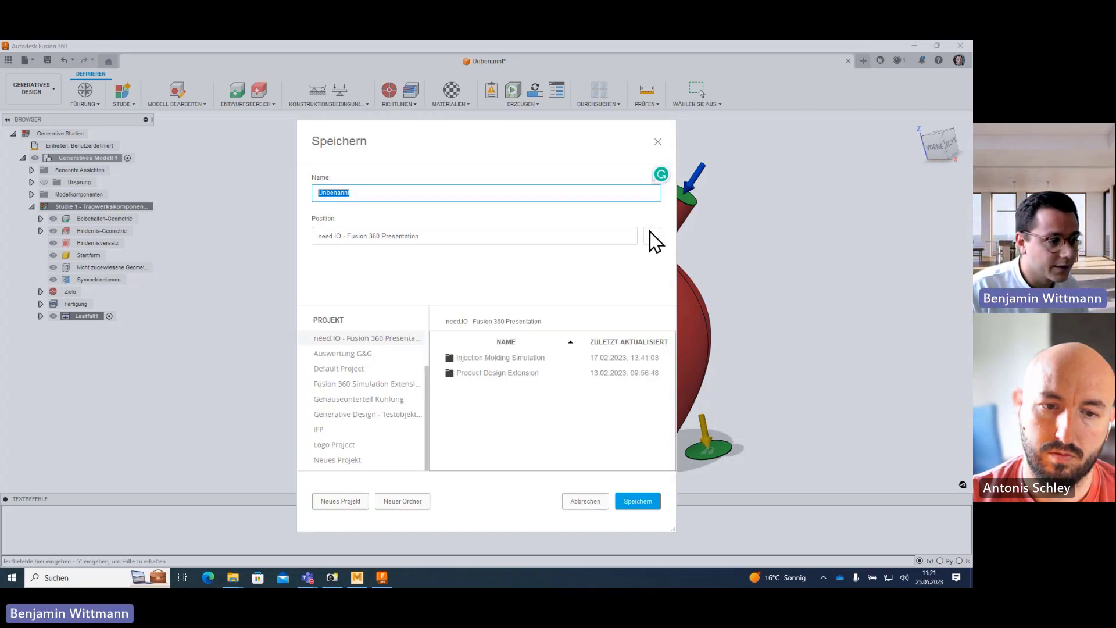
click(336, 501)
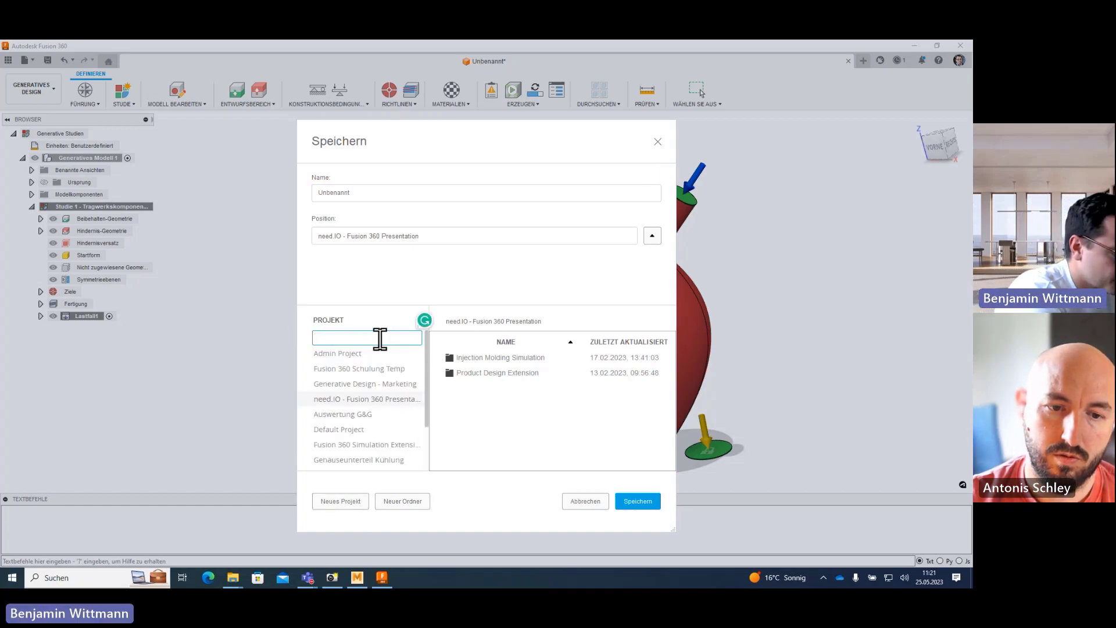
text(Be)
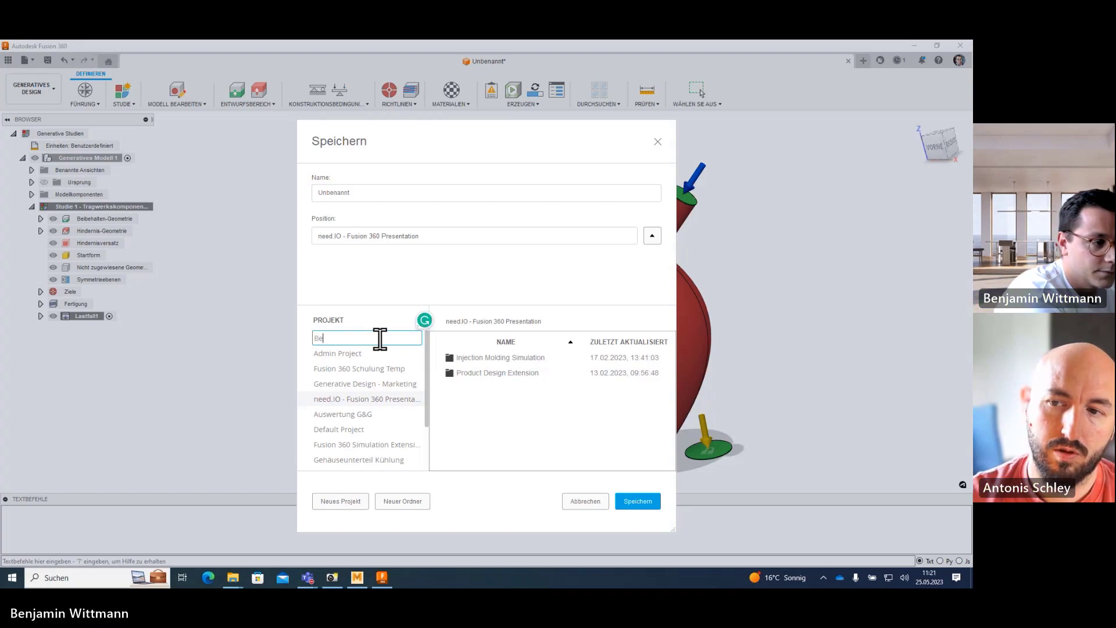
text(ispiel)
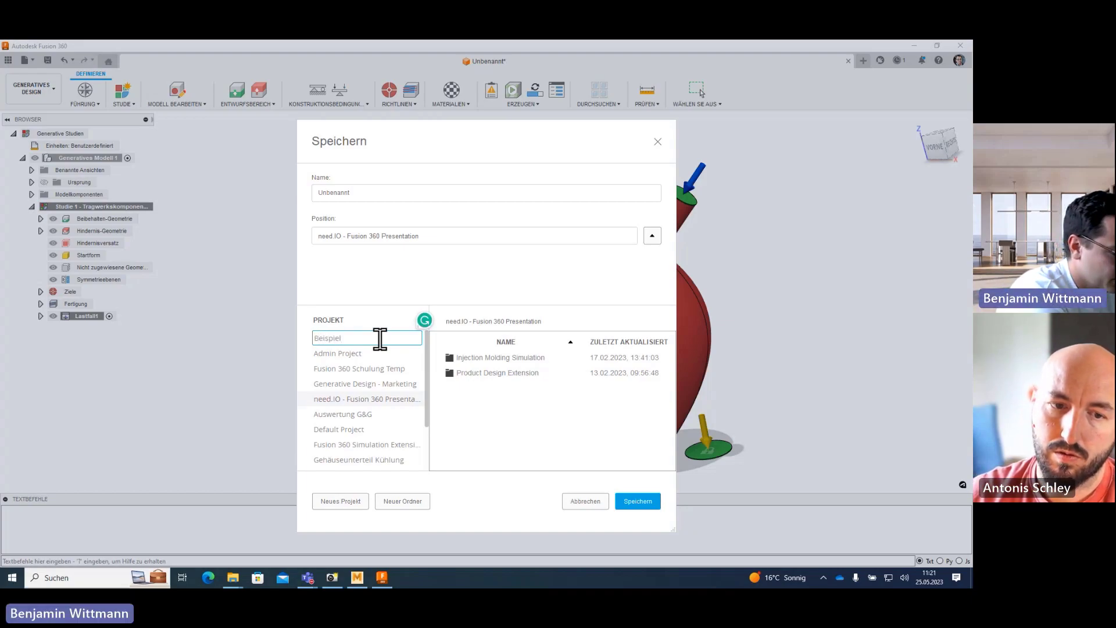
text( Generative De)
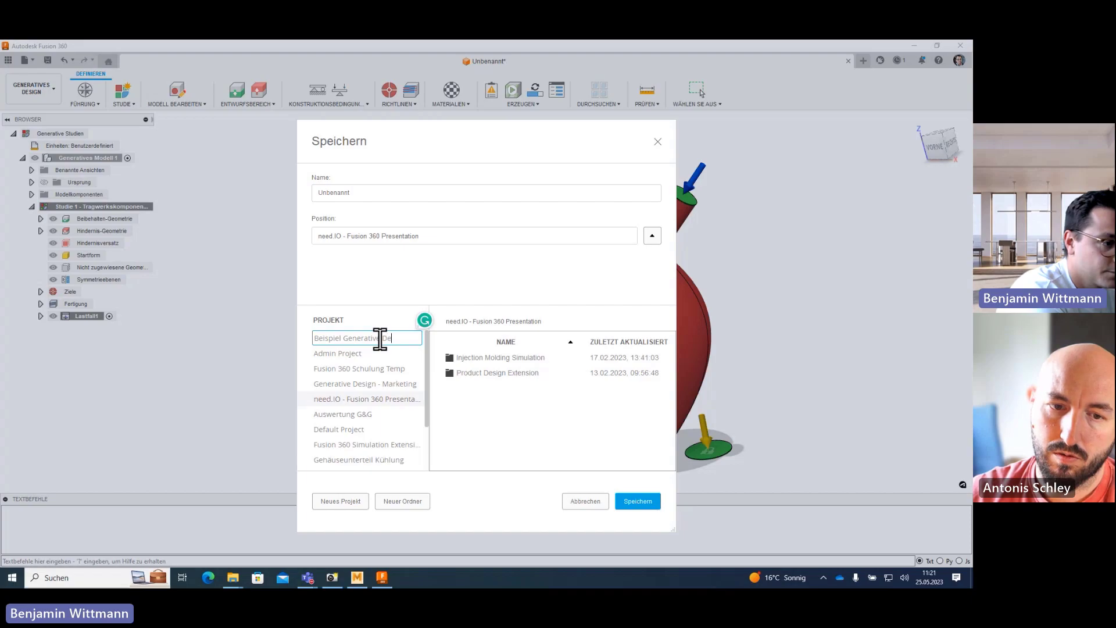
text(sign La)
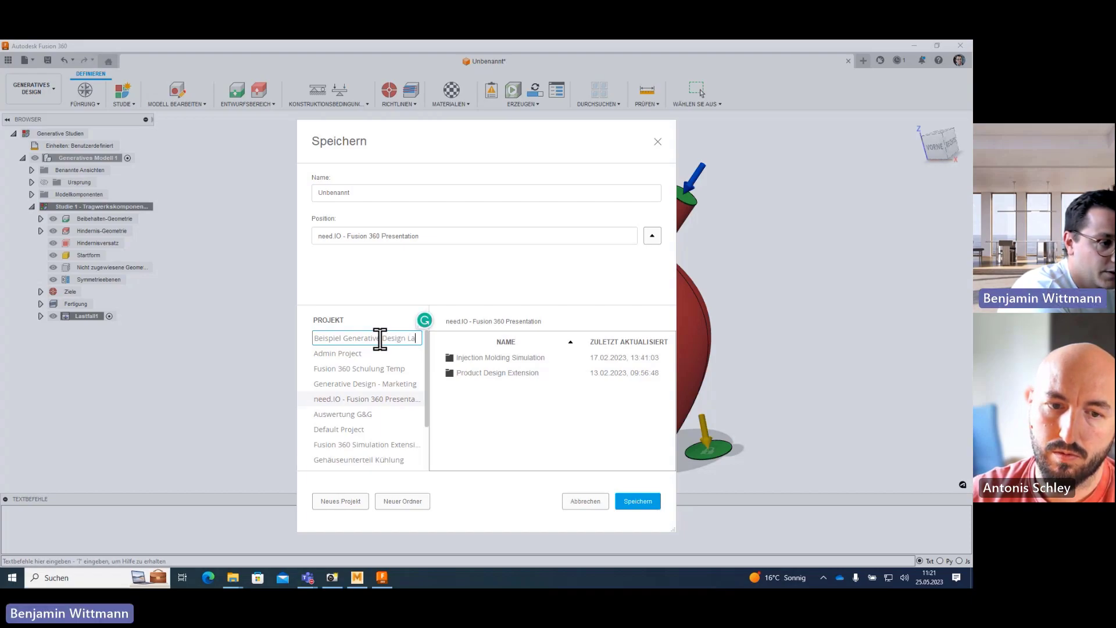
text(b)
key(Return)
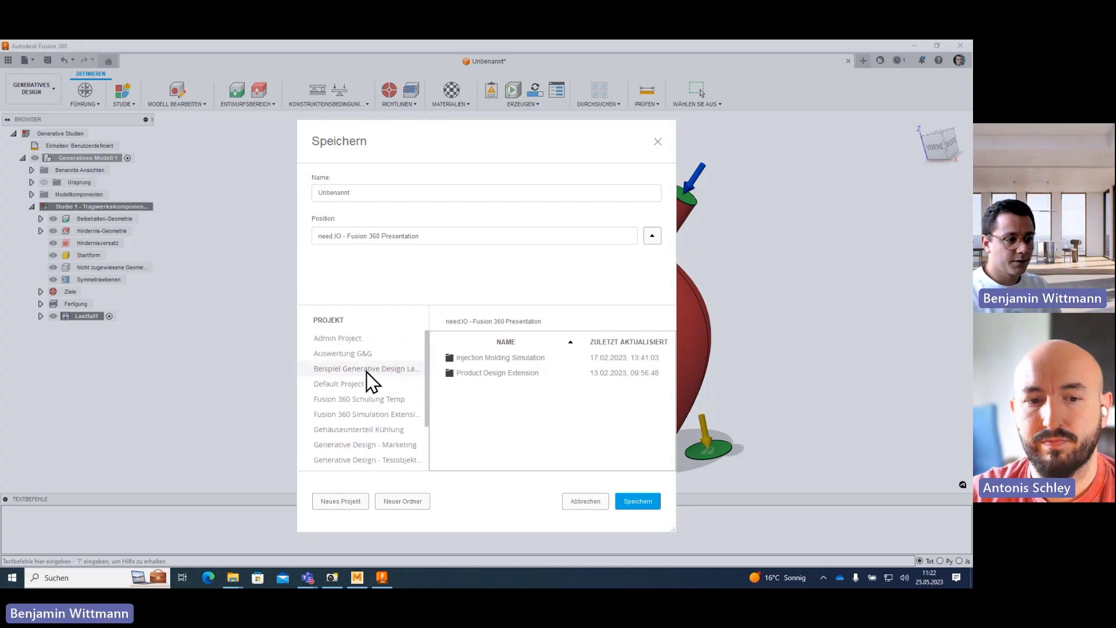
click(367, 371)
- Name the design 'Lampe Version 1'
click(384, 192)
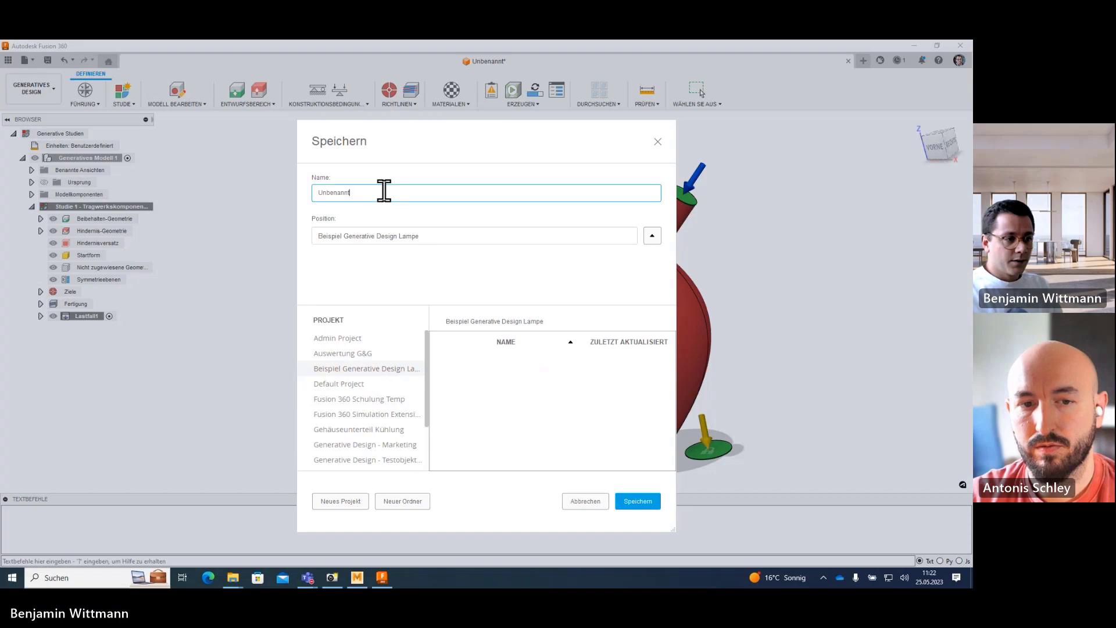
double_click(383, 192)
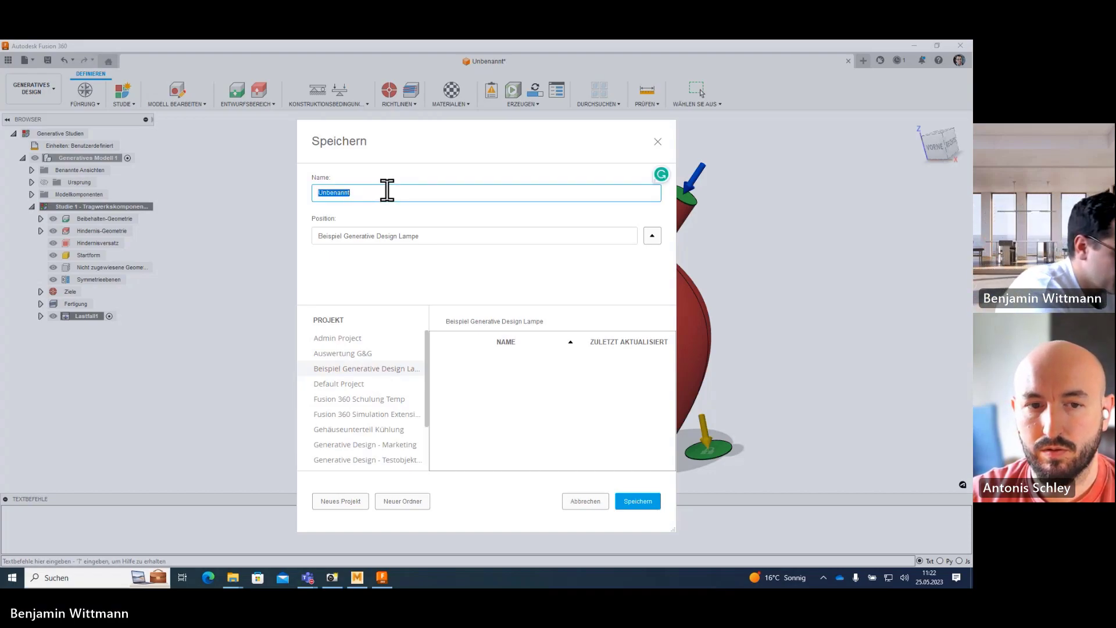
text(Lamb)
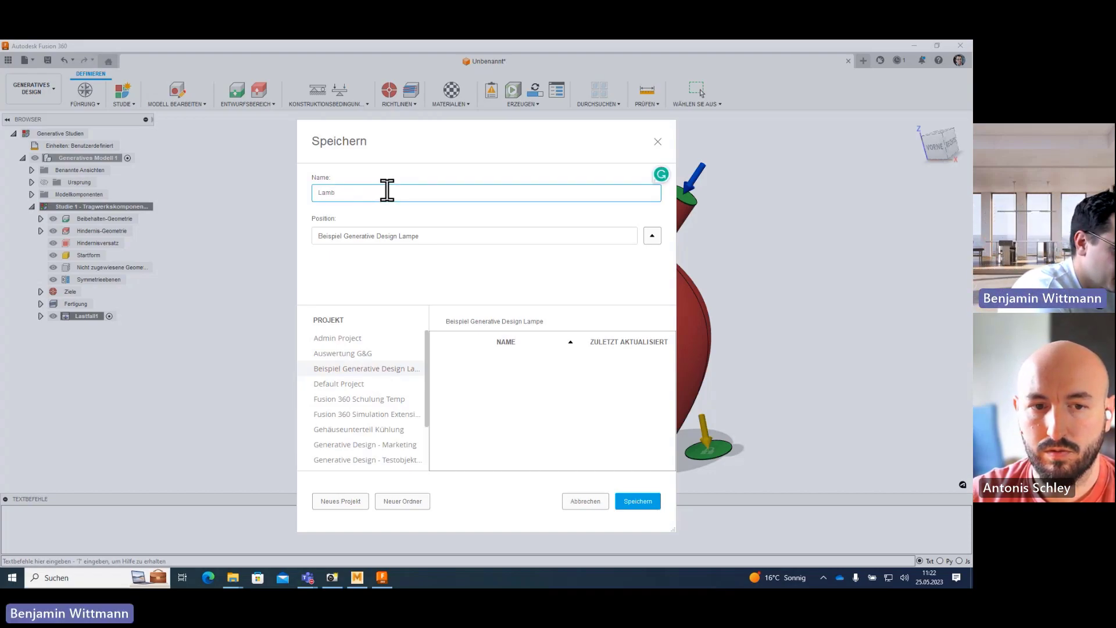
key(BackSpace)
text(pe Ve)
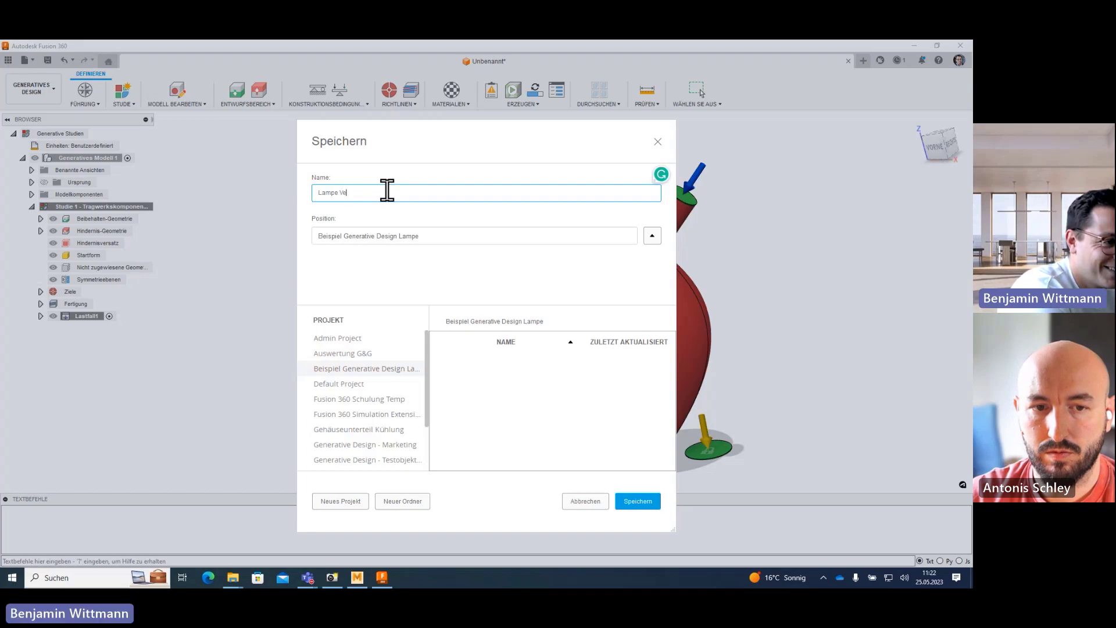
text(rsion 1)
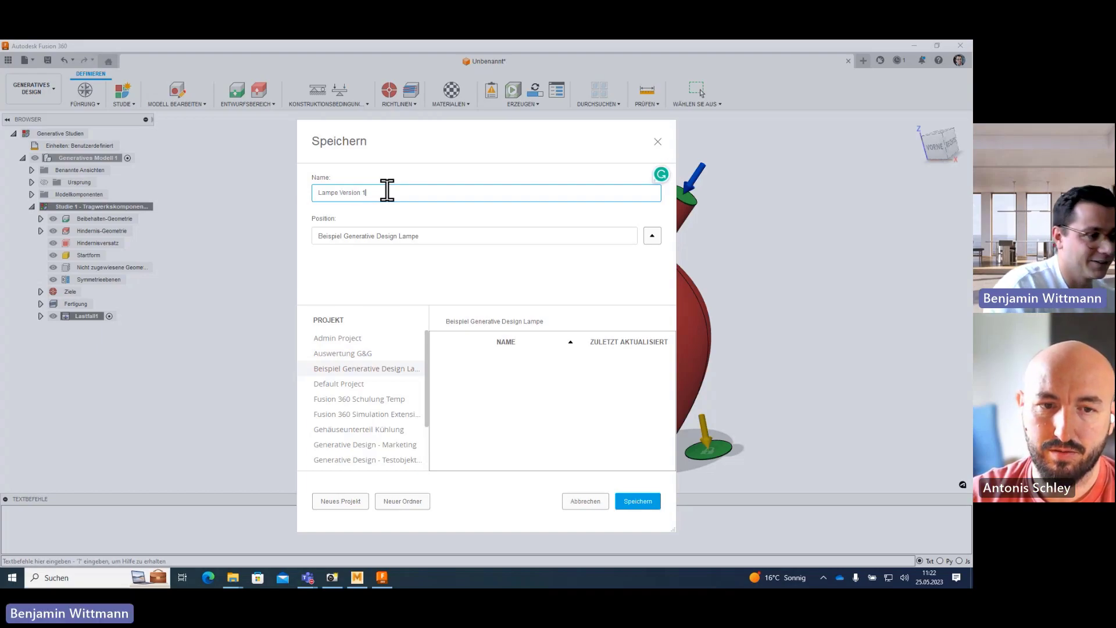
- Save 'Lampe Version 1' to the new project, then check Studie 1's cloud job stages and dismiss the thumbnails notice
click(639, 506)
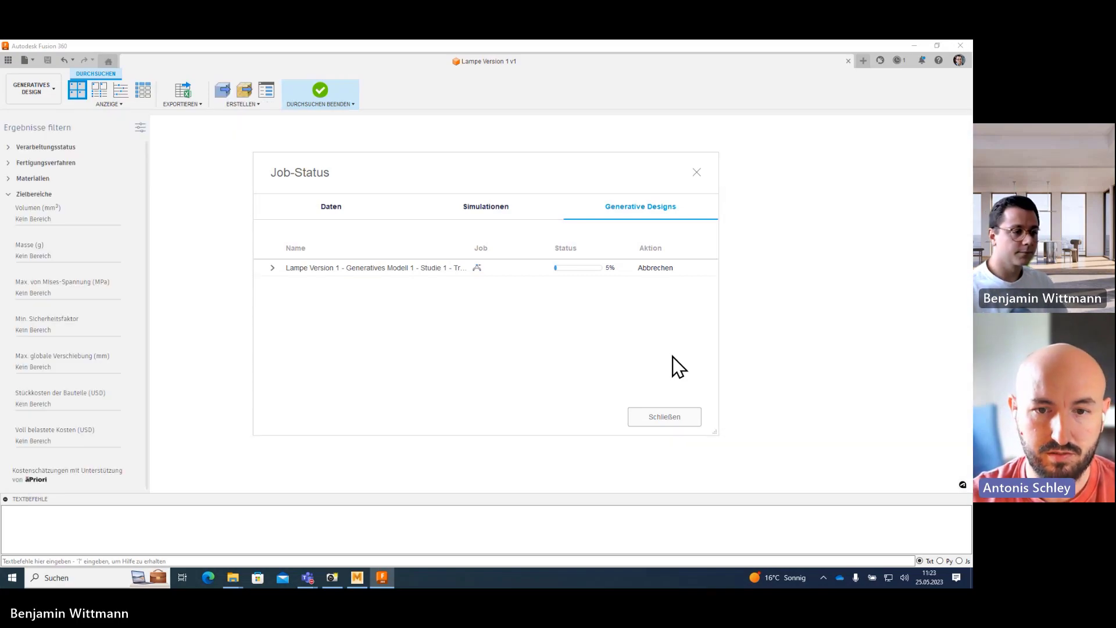
click(273, 269)
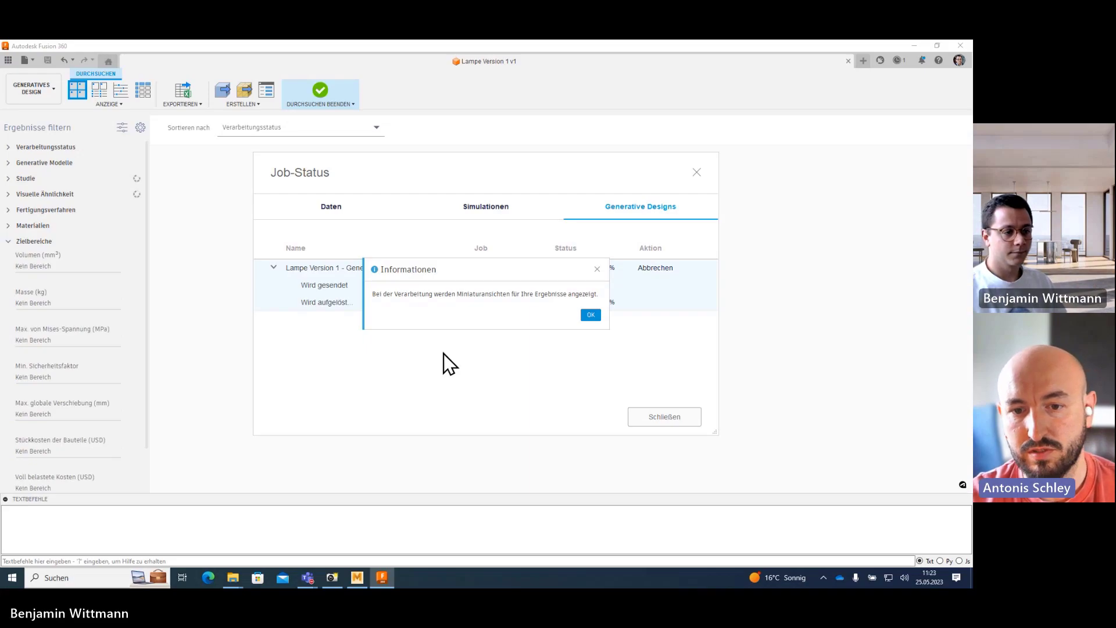
click(589, 316)
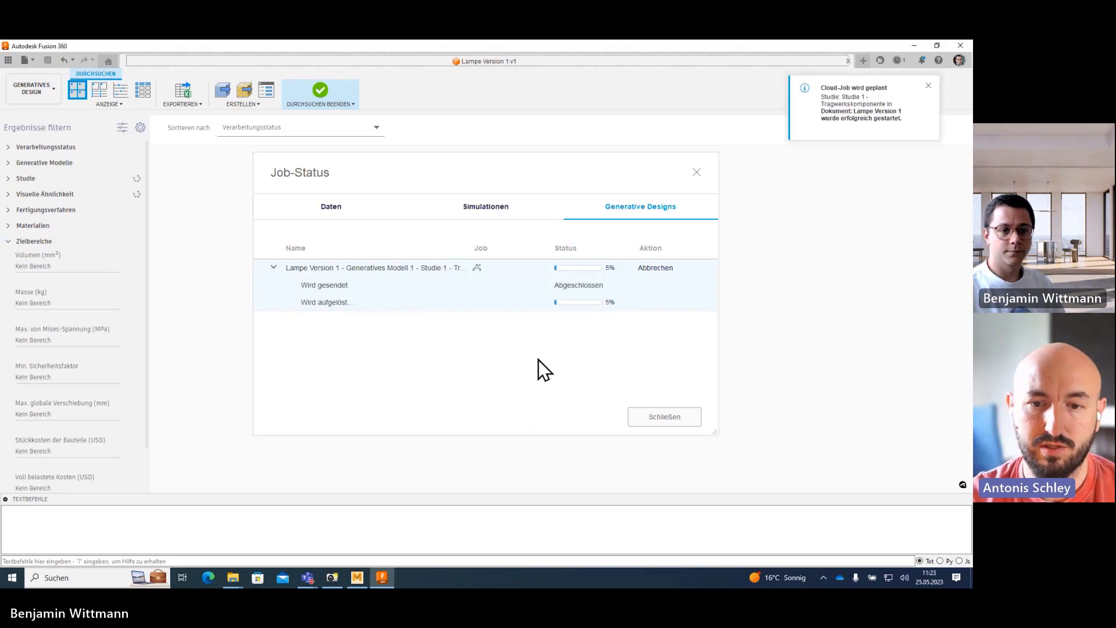
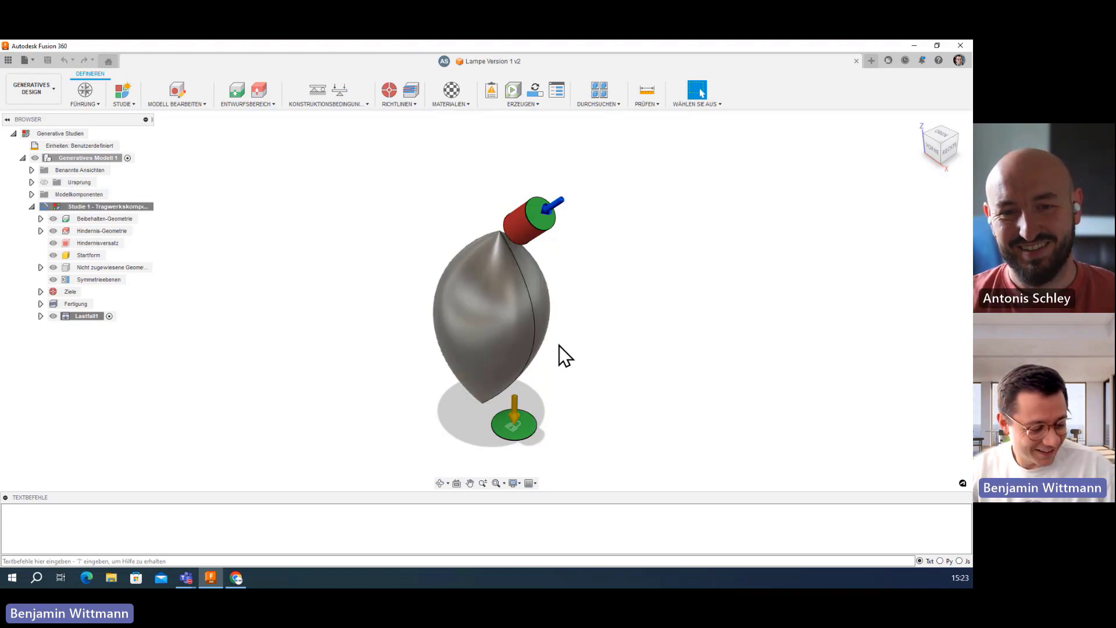
- Orbit the lamp arm setup model to view it from above
mouse_move(541, 332)
shift+middle_down()
mouse_move(549, 346)
mouse_move(570, 320)
shift+middle_up()
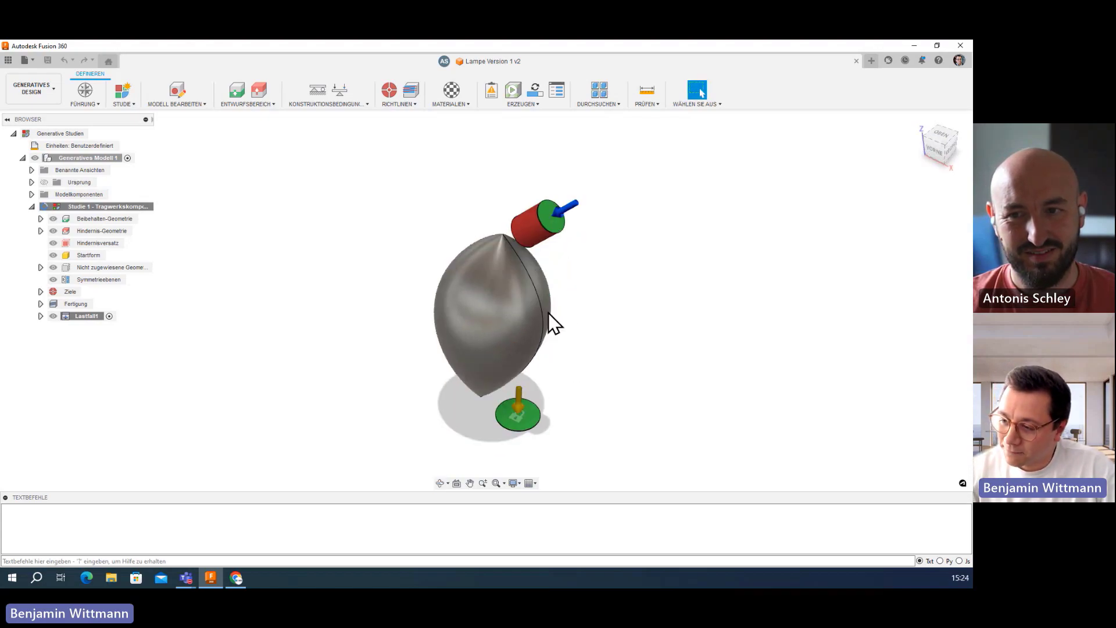
shift+middle_drag(570, 309, 575, 303)
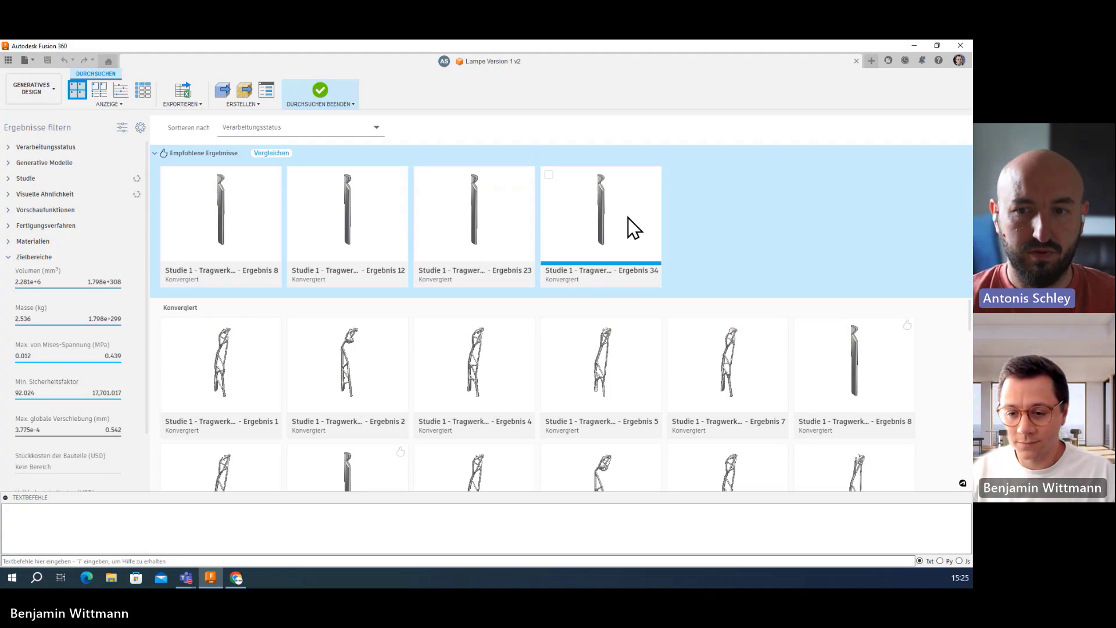
- Open the column-shaped Ergebnis 34, review its properties, and orbit to view its sides
double_click(615, 229)
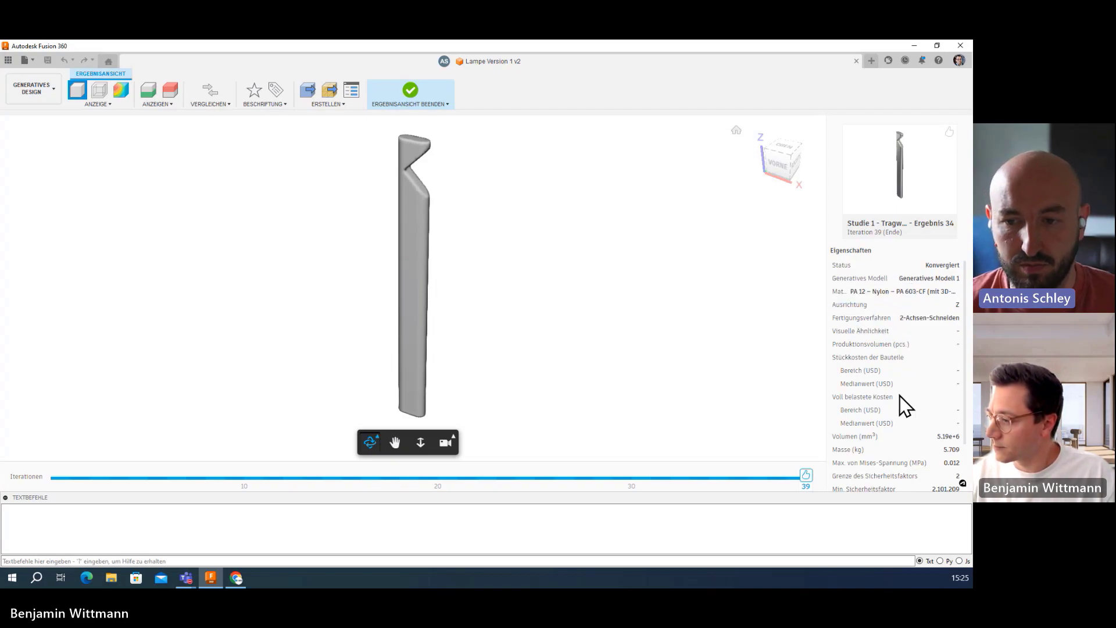
scroll(900, 395, down, 3)
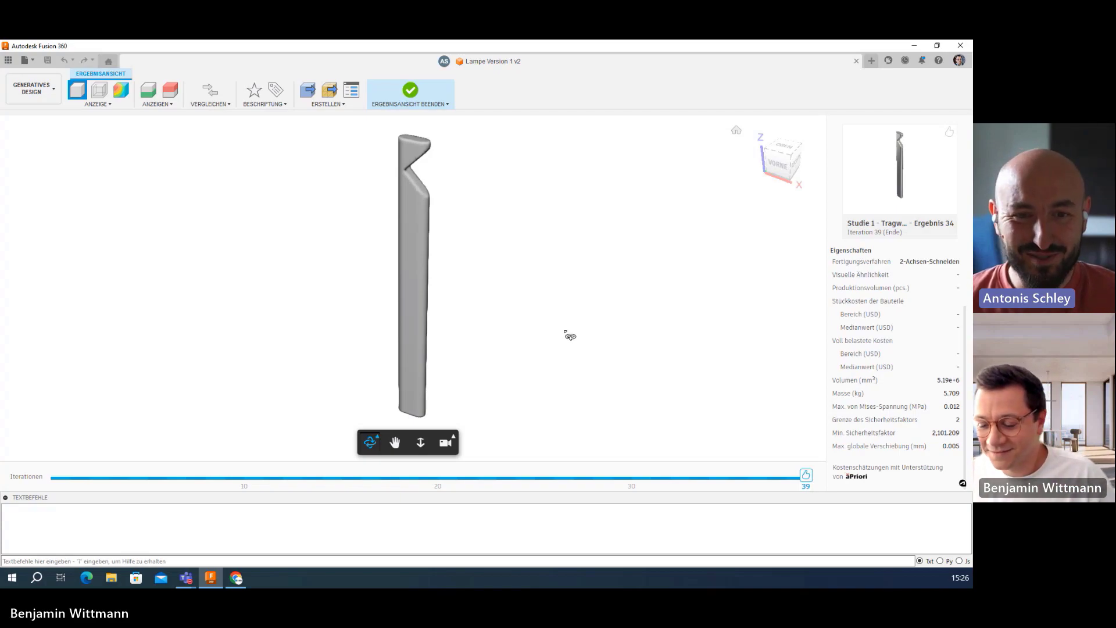
mouse_move(522, 284)
mouse_down()
mouse_move(305, 240)
mouse_move(470, 261)
mouse_move(478, 246)
mouse_up()
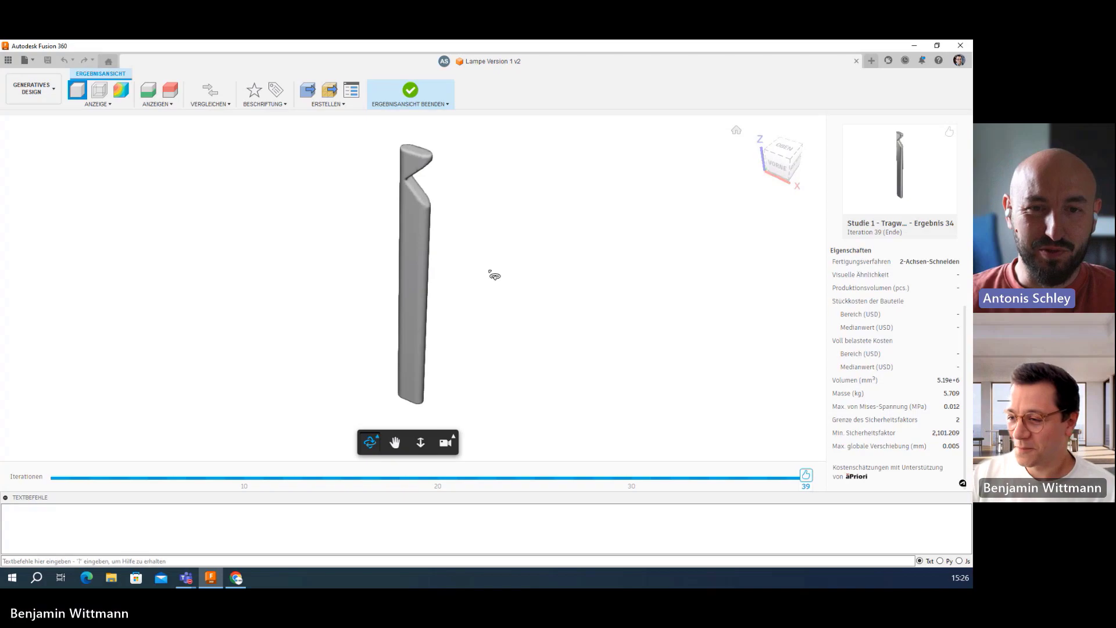
mouse_move(414, 291)
mouse_down()
mouse_move(265, 326)
mouse_move(452, 314)
mouse_up()
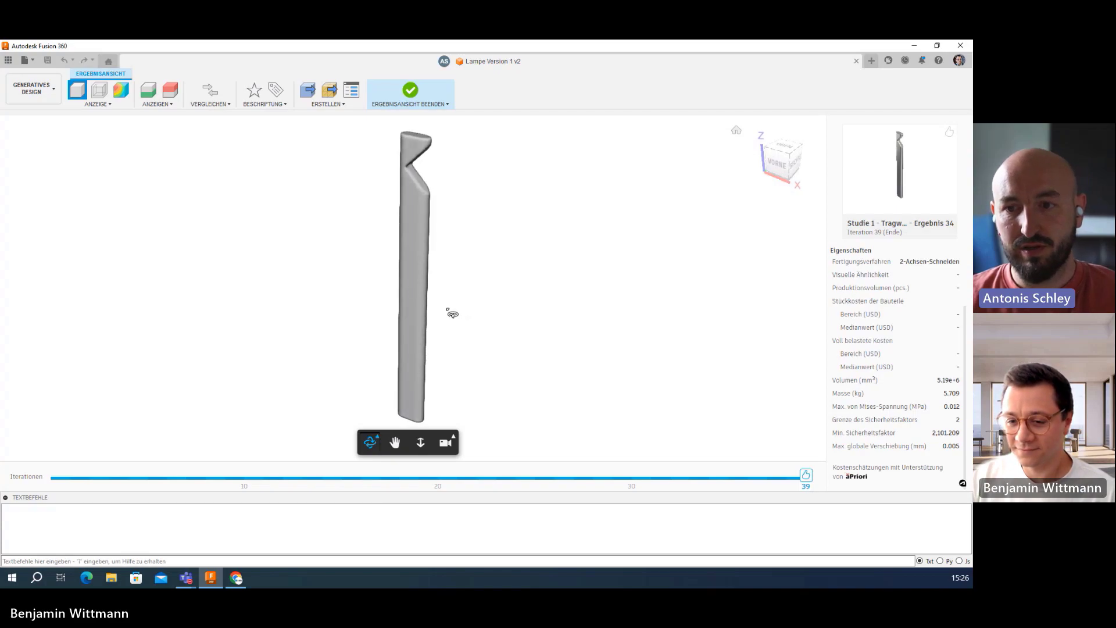
drag(468, 253, 461, 259)
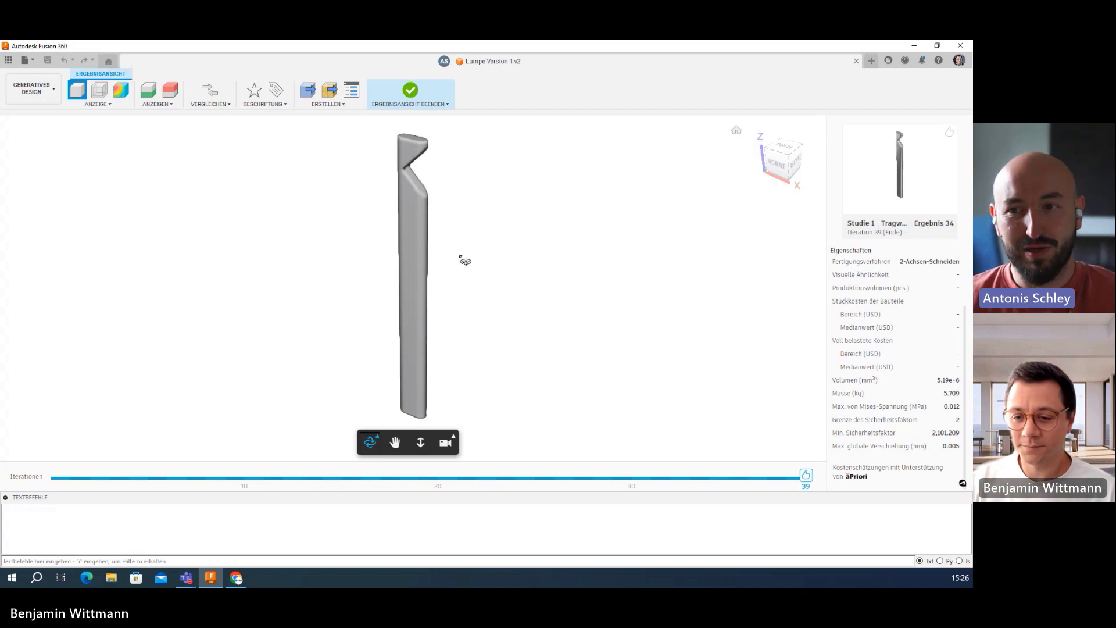
- Leave Ergebnis 34 and open the lattice-like Ergebnis 1 result
click(414, 93)
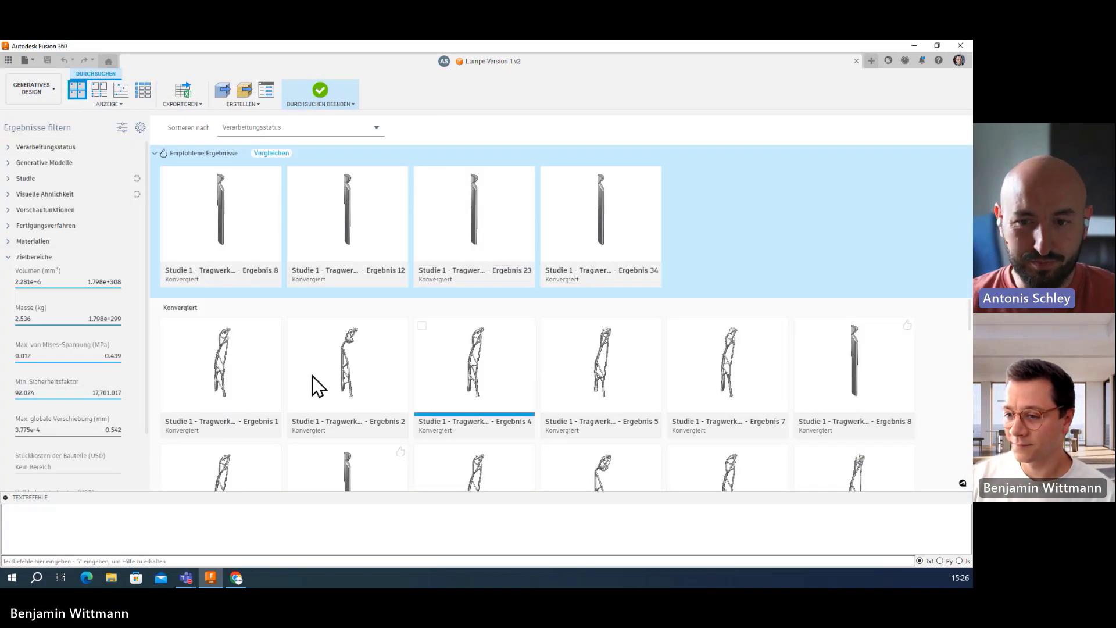
click(239, 376)
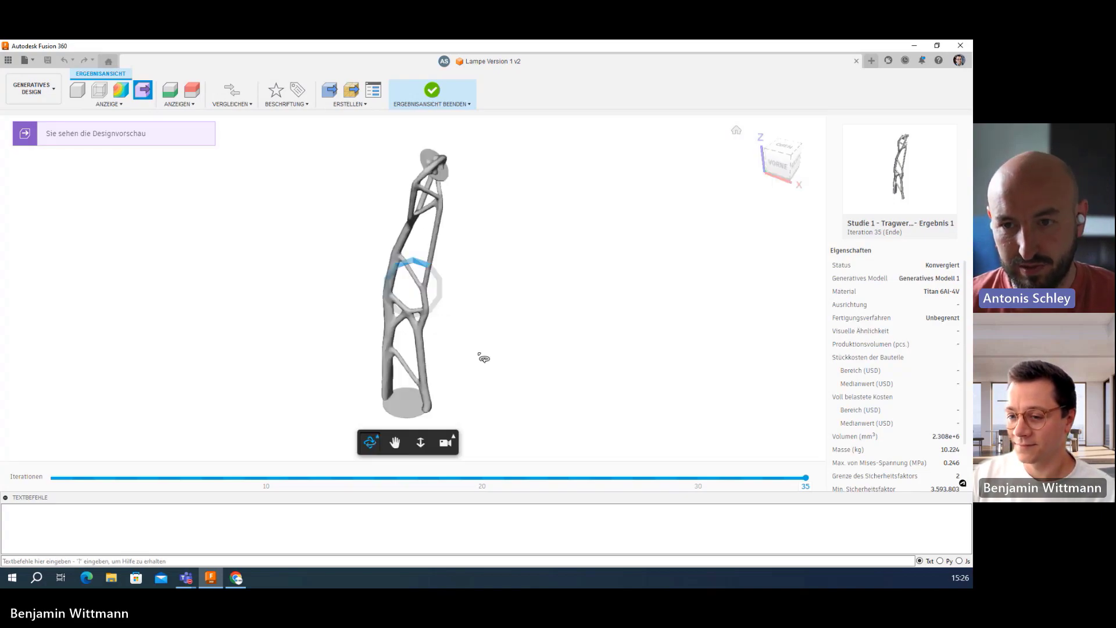
mouse_move(439, 356)
shift+middle_down()
mouse_move(317, 349)
mouse_move(667, 345)
shift+middle_up()
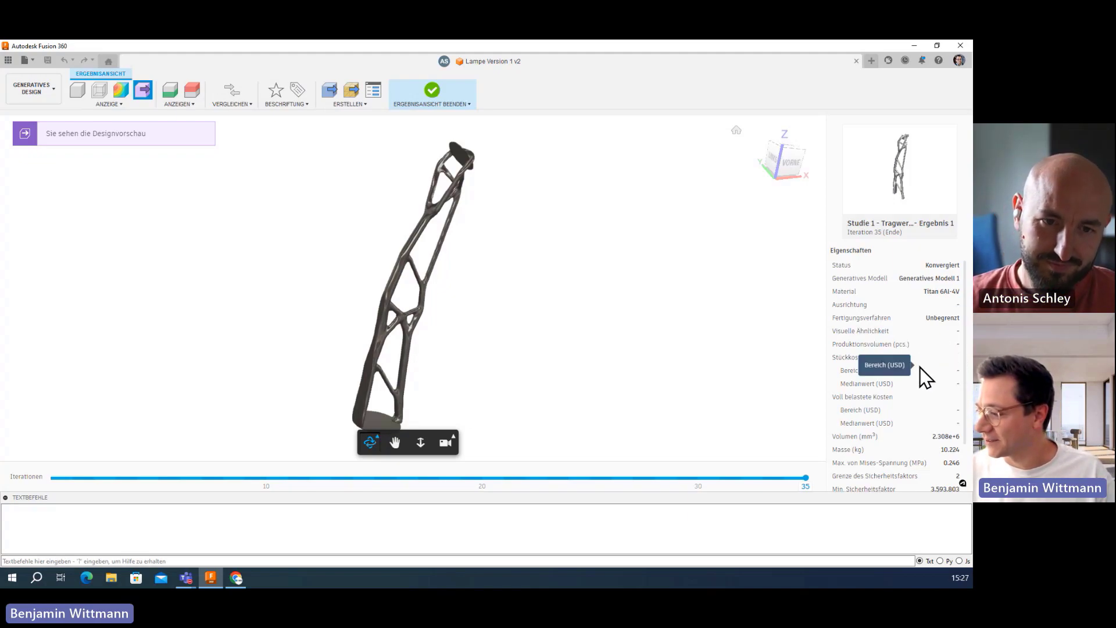
scroll(920, 367, down, 3)
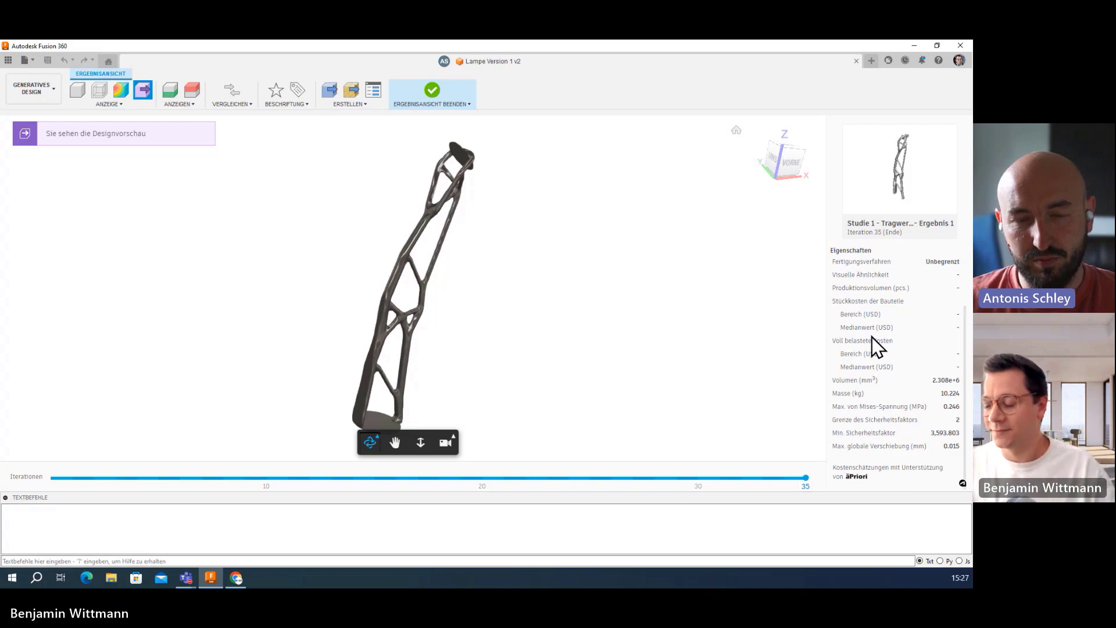
- Orbit and zoom Ergebnis 1's truss-like arm from front, top and left-side angles
mouse_move(541, 336)
mouse_down()
mouse_move(455, 337)
mouse_move(593, 333)
mouse_move(424, 323)
mouse_move(428, 279)
mouse_up()
drag(431, 224, 296, 233)
mouse_move(461, 227)
mouse_down()
mouse_move(395, 323)
mouse_move(469, 286)
mouse_move(536, 229)
mouse_up()
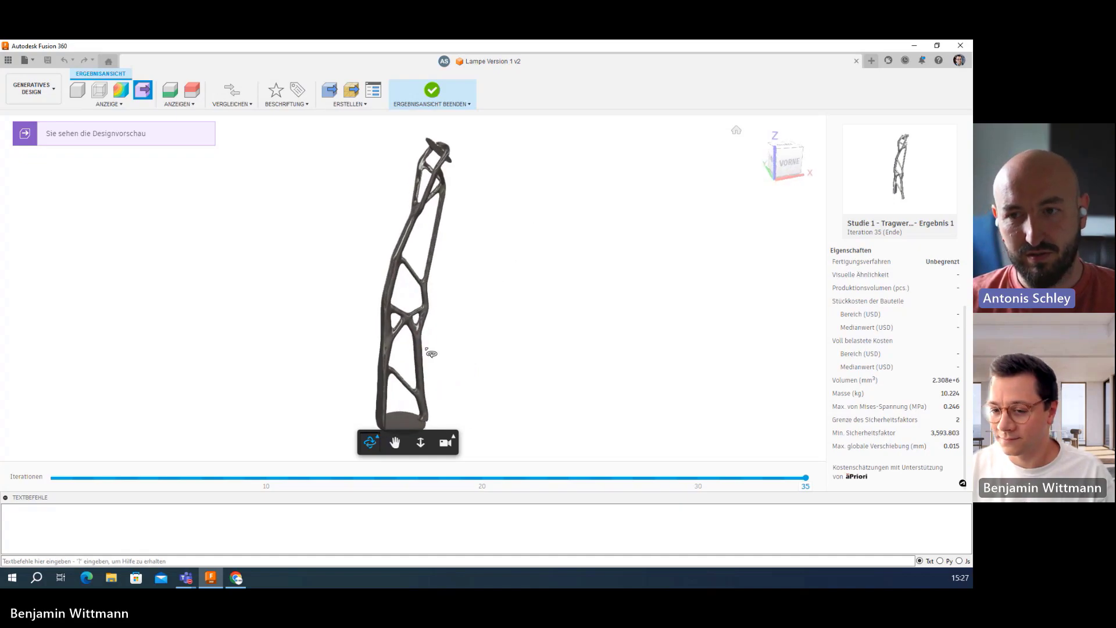
mouse_move(431, 353)
mouse_down()
mouse_move(458, 338)
mouse_move(478, 368)
mouse_up()
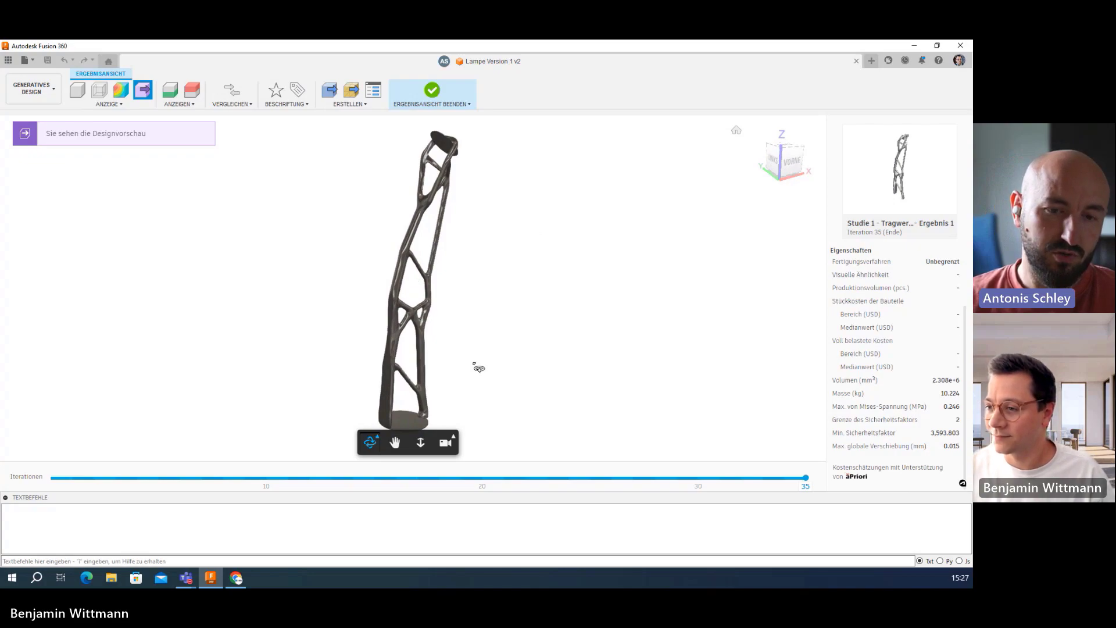
scroll(396, 420, up, 5)
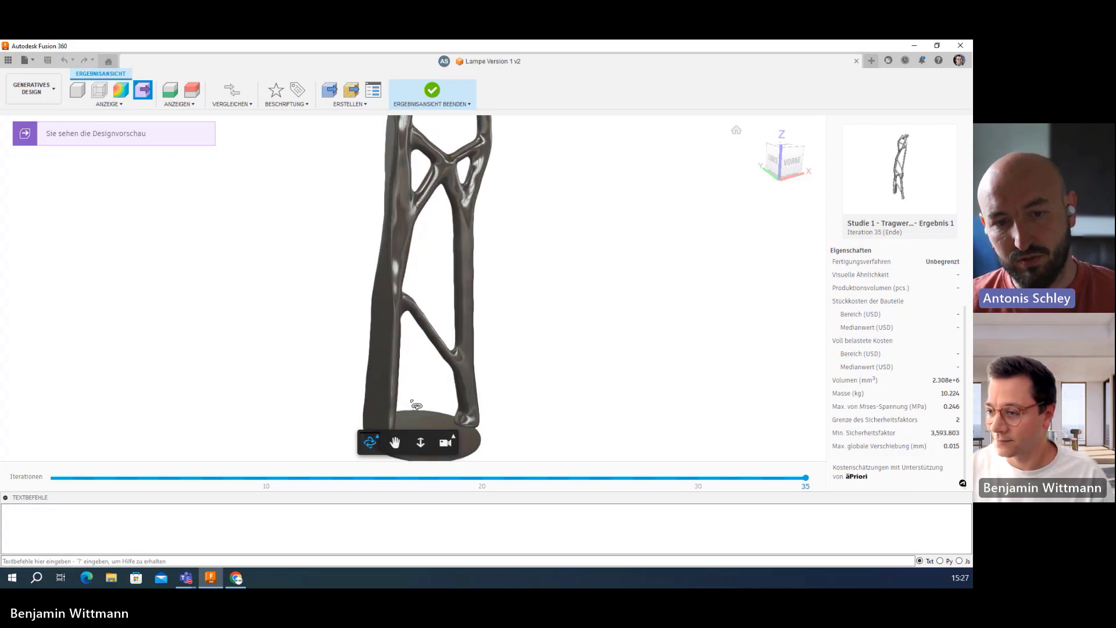
mouse_move(395, 419)
mouse_down()
mouse_move(356, 392)
mouse_move(252, 359)
mouse_move(391, 389)
mouse_move(436, 372)
mouse_up()
scroll(436, 372, down, 3)
scroll(464, 324, down, 2)
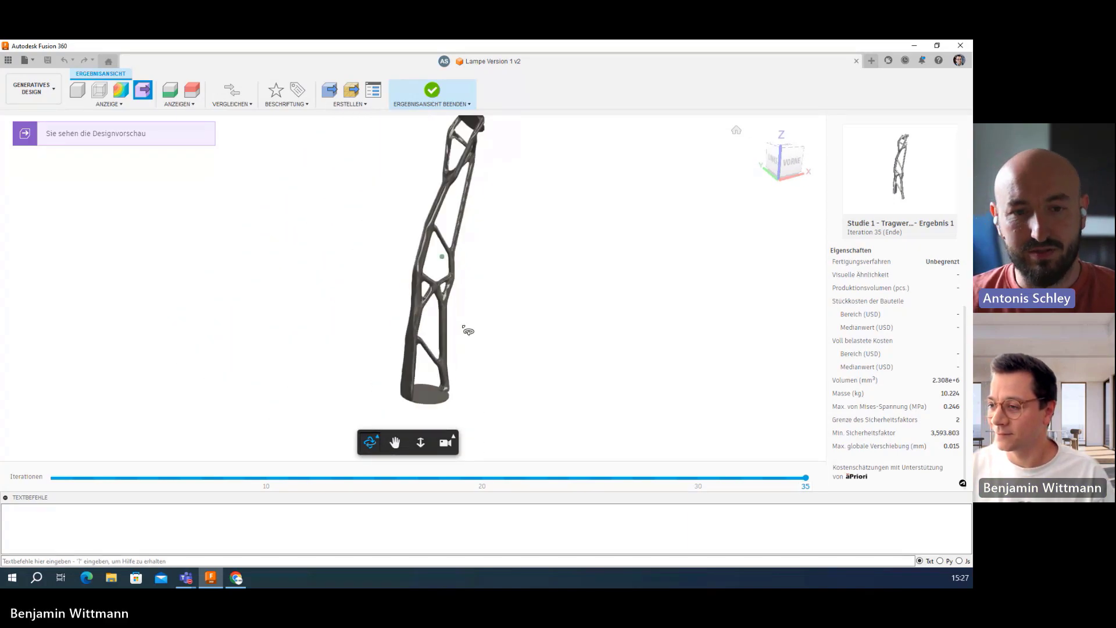
drag(474, 358, 474, 354)
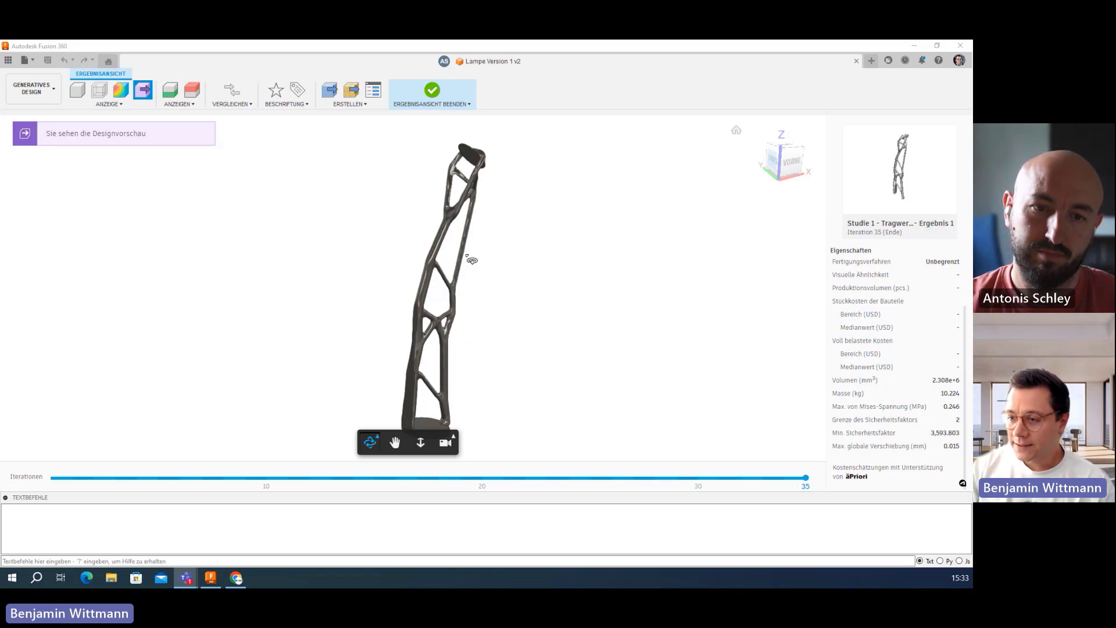
drag(464, 330, 581, 336)
mouse_move(479, 345)
mouse_down()
mouse_move(558, 343)
mouse_move(294, 326)
mouse_move(302, 339)
mouse_move(370, 332)
mouse_up()
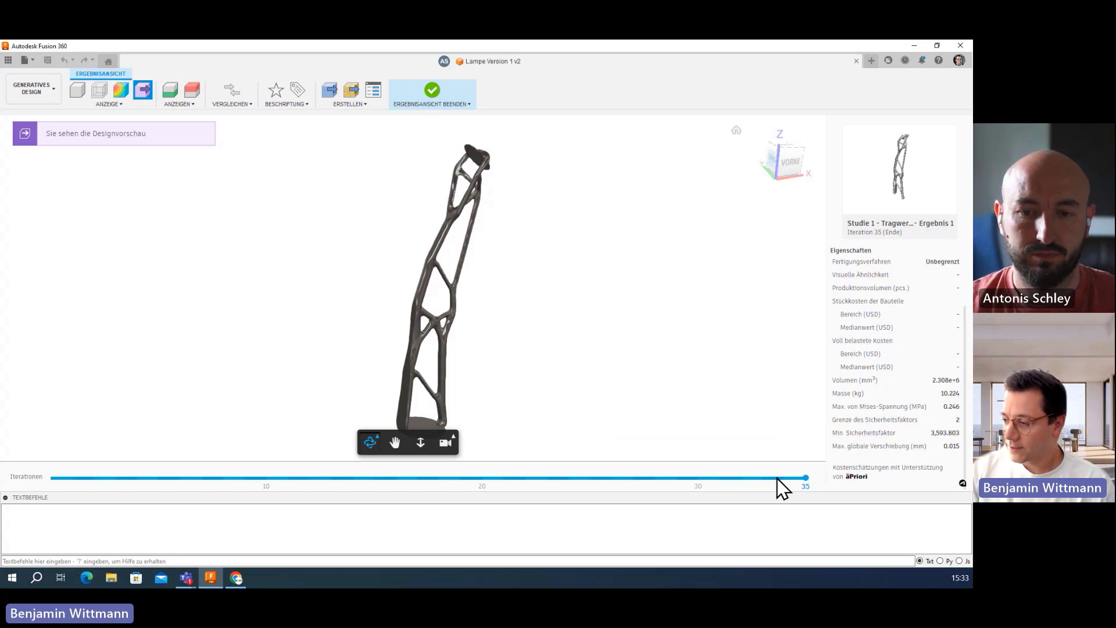
- Show Ergebnis 1 at iteration 30 and orbit it from several sides
click(697, 479)
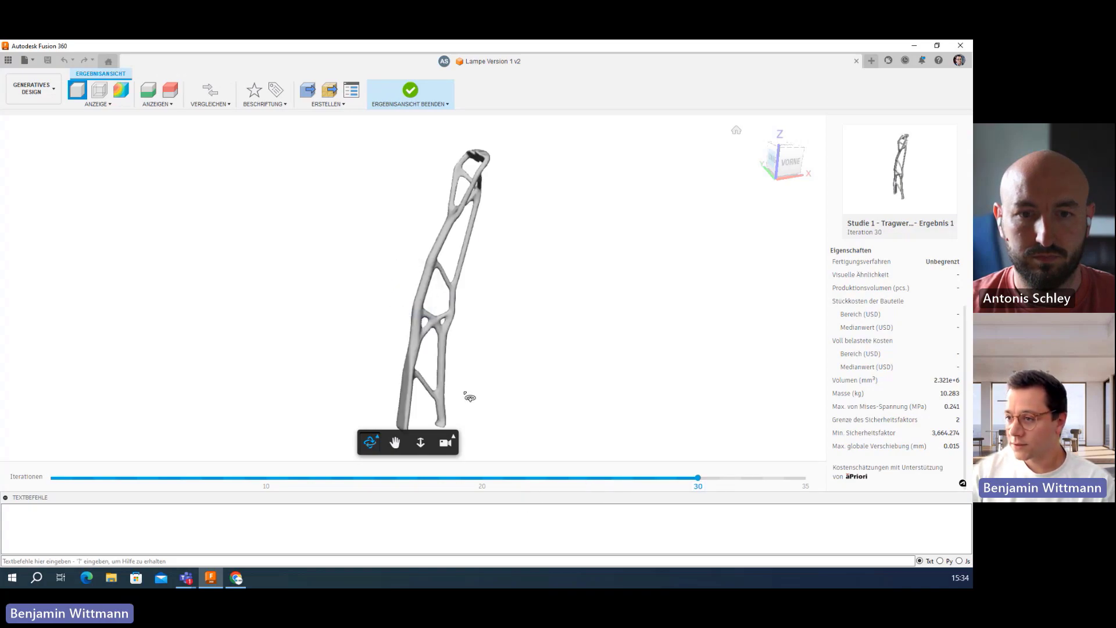
mouse_move(469, 394)
mouse_down()
mouse_move(618, 389)
mouse_move(546, 385)
mouse_move(506, 331)
mouse_move(342, 361)
mouse_move(291, 395)
mouse_move(341, 391)
mouse_up()
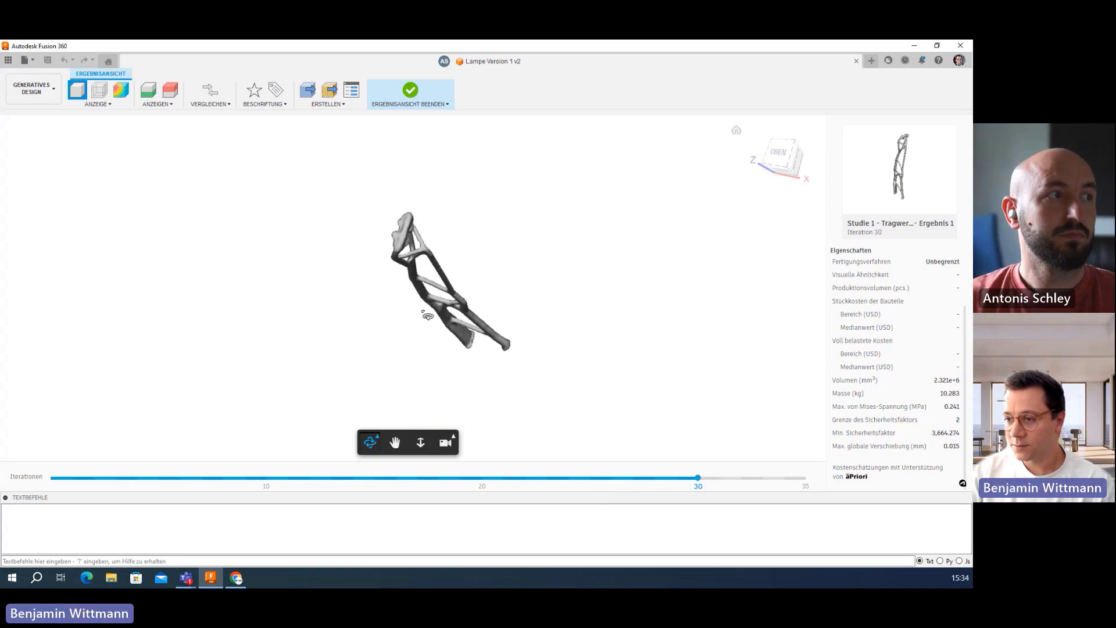
drag(427, 315, 379, 271)
mouse_move(453, 345)
mouse_down()
mouse_move(610, 294)
mouse_move(518, 297)
mouse_move(549, 289)
mouse_up()
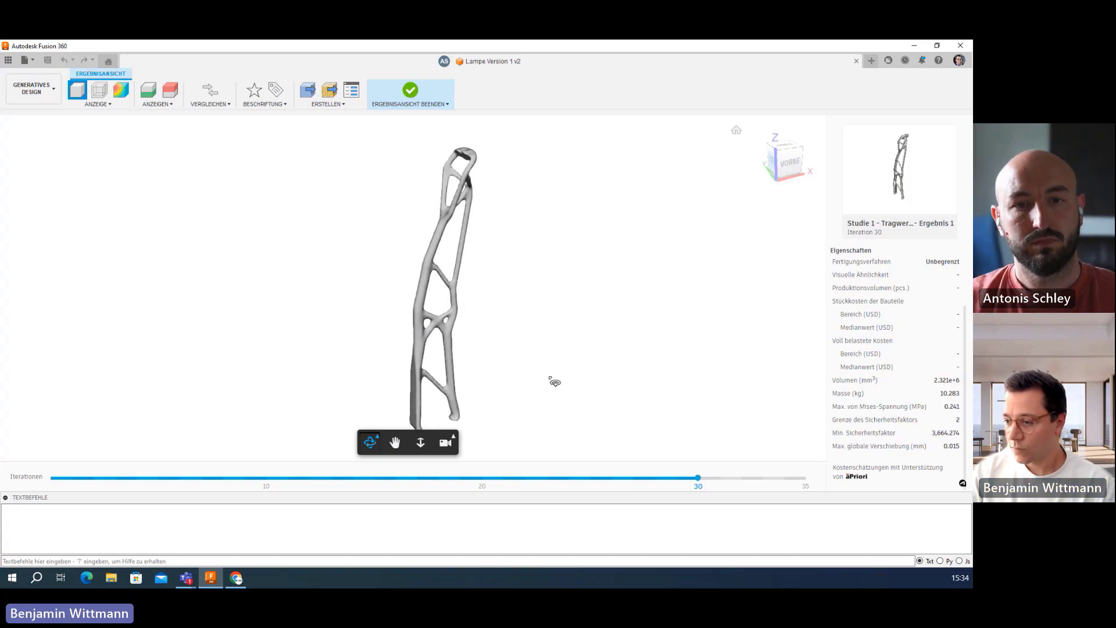
- Step back to iteration 20 and orbit the arm to an oblique view
click(482, 478)
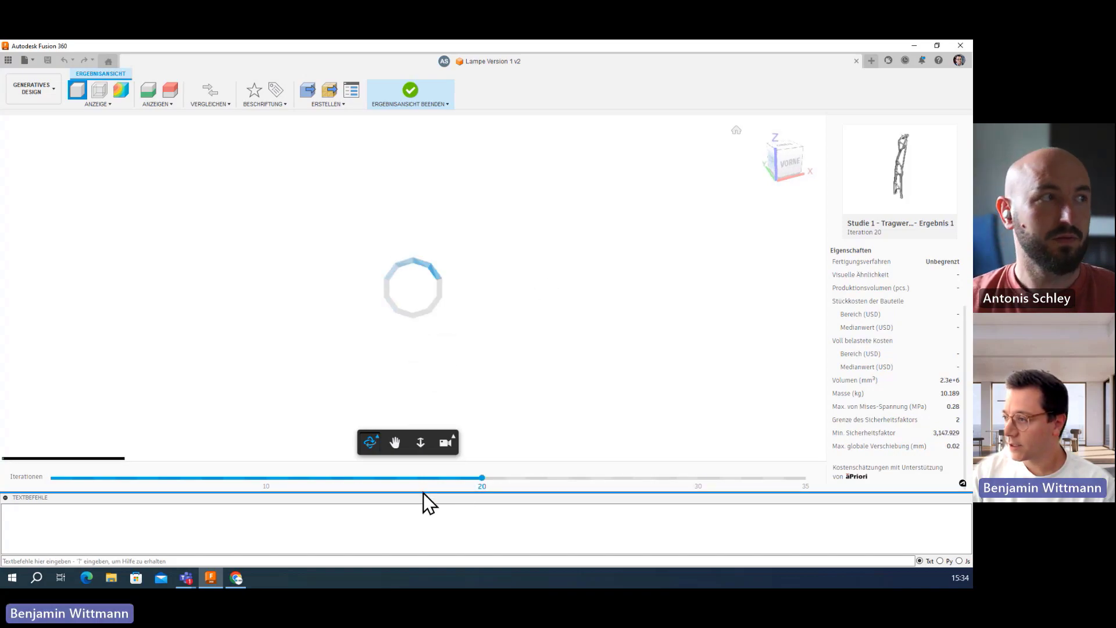
mouse_move(424, 359)
mouse_down()
mouse_move(520, 353)
mouse_move(351, 350)
mouse_up()
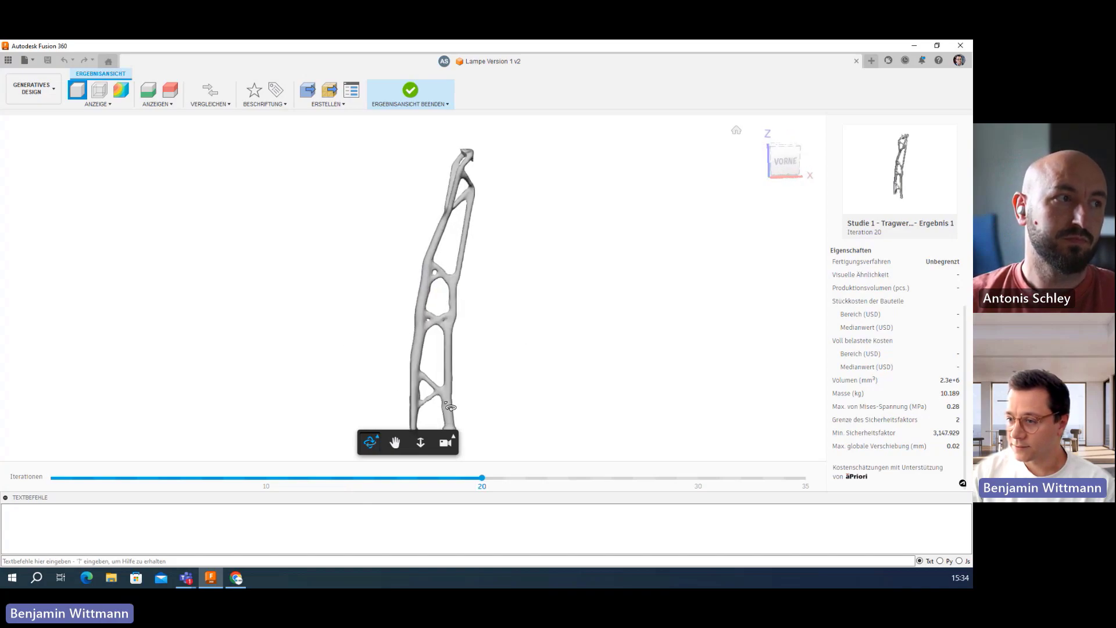
mouse_move(460, 234)
mouse_down()
mouse_move(498, 282)
mouse_move(545, 287)
mouse_up()
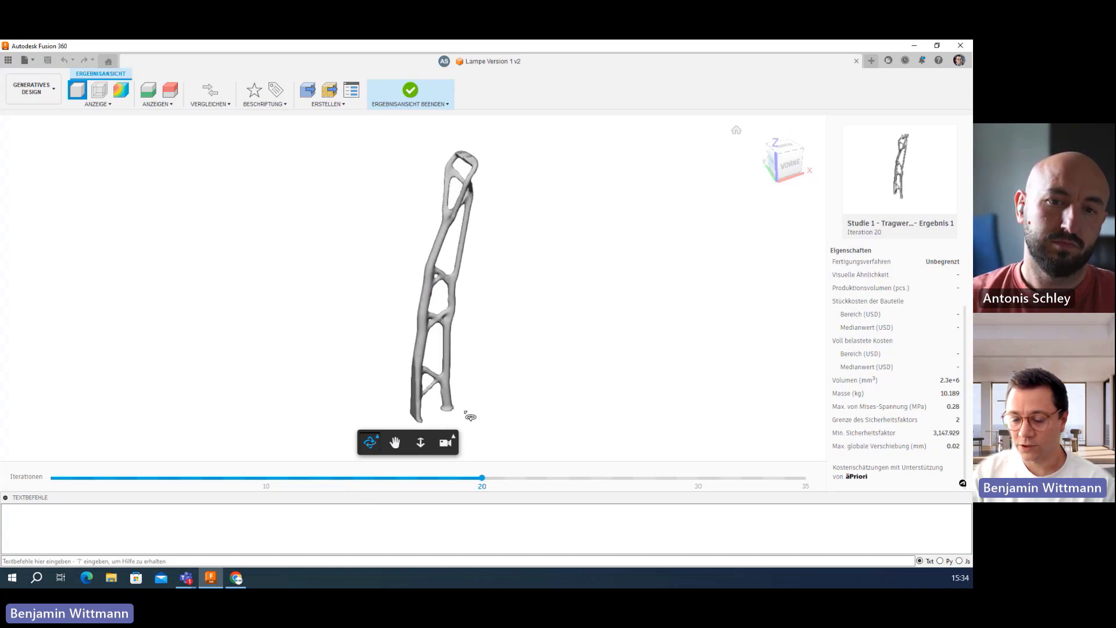
- Step back to iteration 10 and orbit the bulkier arm to see its top loop
click(265, 478)
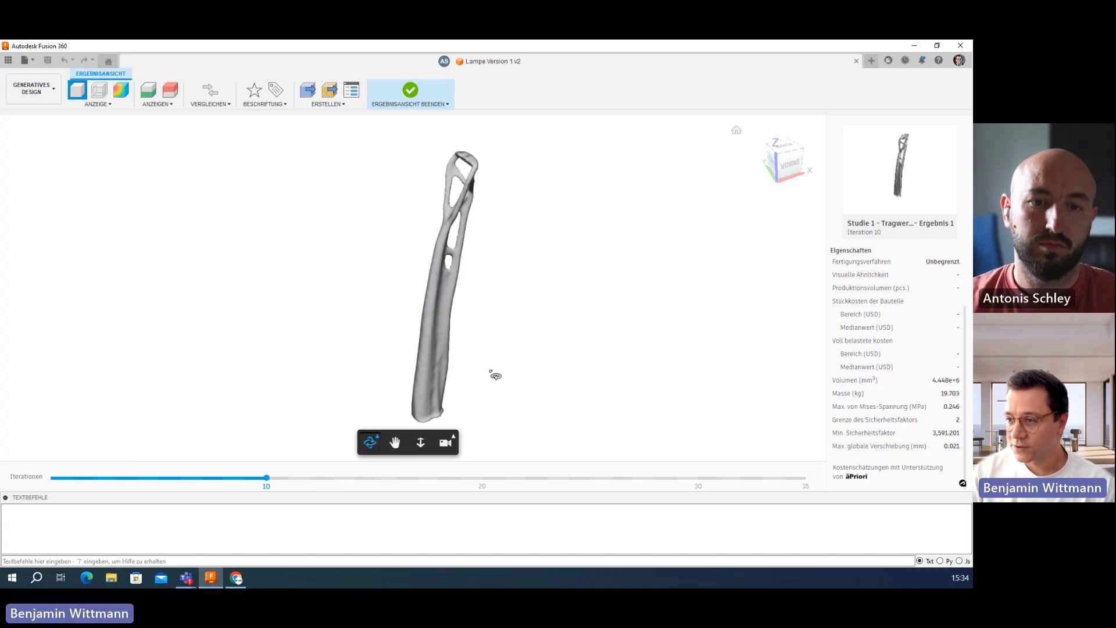
mouse_move(493, 374)
mouse_down()
mouse_move(345, 343)
mouse_move(537, 372)
mouse_move(405, 301)
mouse_move(557, 304)
mouse_up()
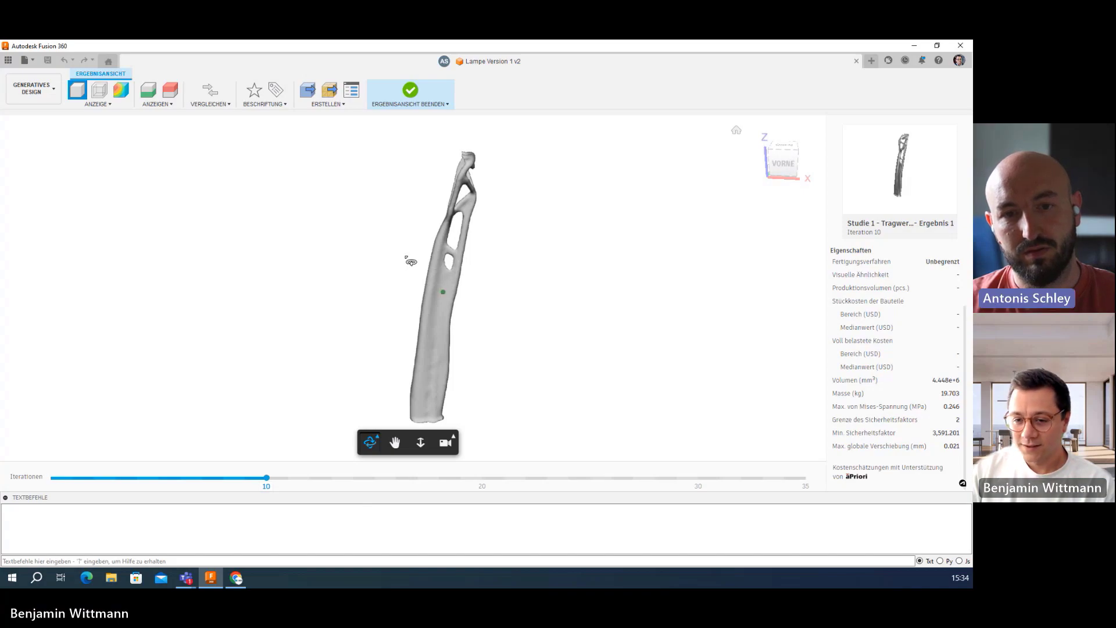
mouse_move(410, 262)
mouse_down()
mouse_move(742, 287)
mouse_move(727, 204)
mouse_move(722, 246)
mouse_up()
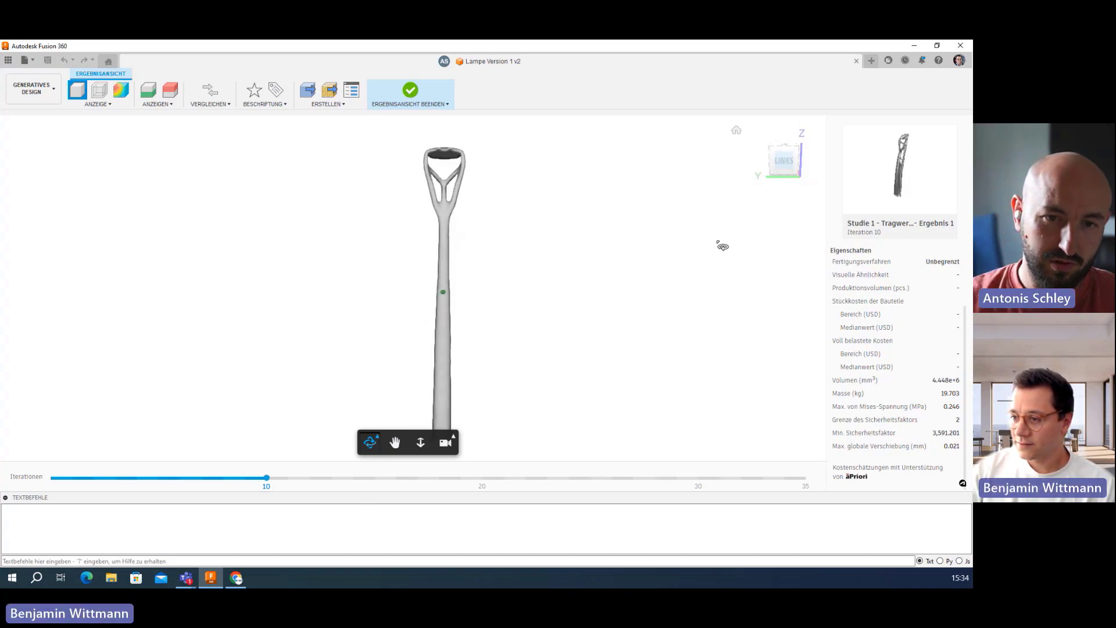
mouse_move(598, 269)
mouse_down()
mouse_move(336, 292)
mouse_move(139, 280)
mouse_up()
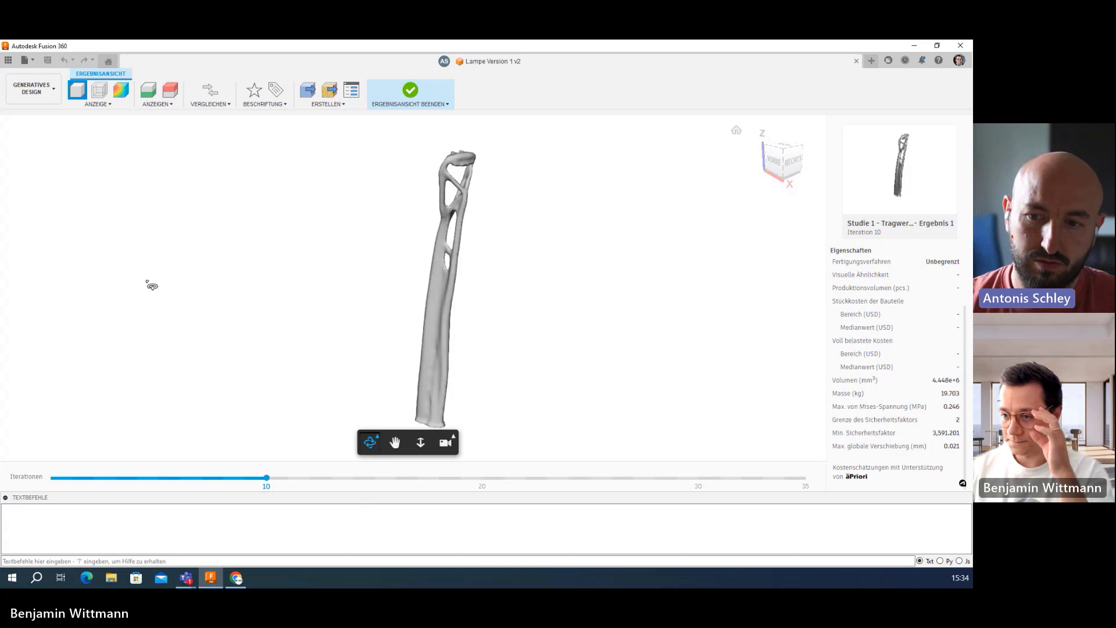
- Show Ergebnis 1 at iteration 6 and orbit along its columnar shaft
click(180, 479)
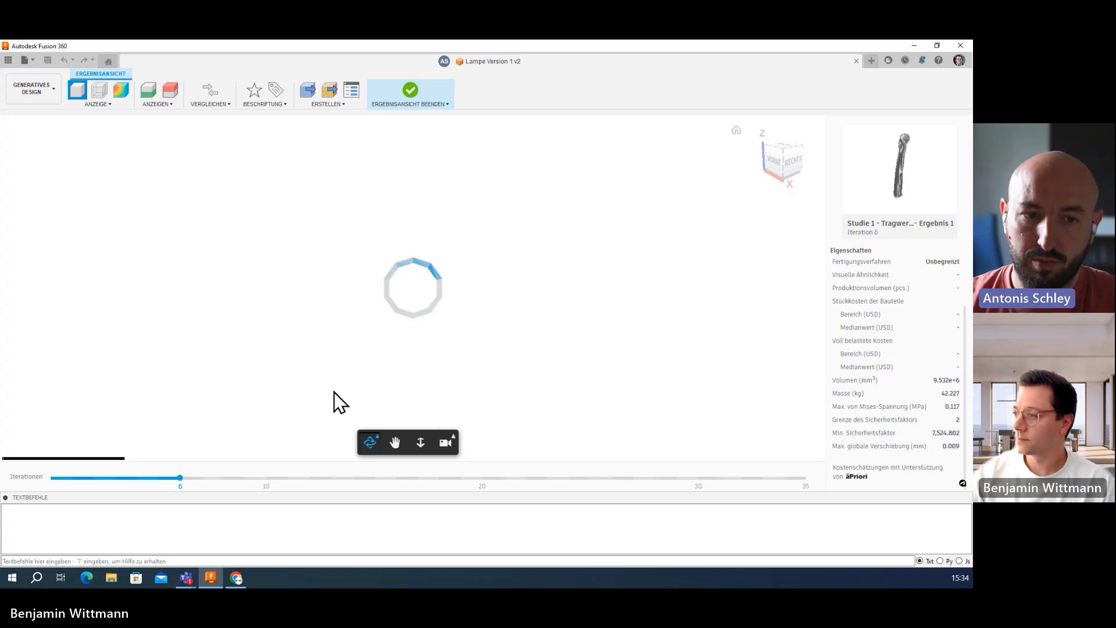
mouse_move(419, 335)
mouse_down()
mouse_move(528, 313)
mouse_move(707, 314)
mouse_move(108, 308)
mouse_up()
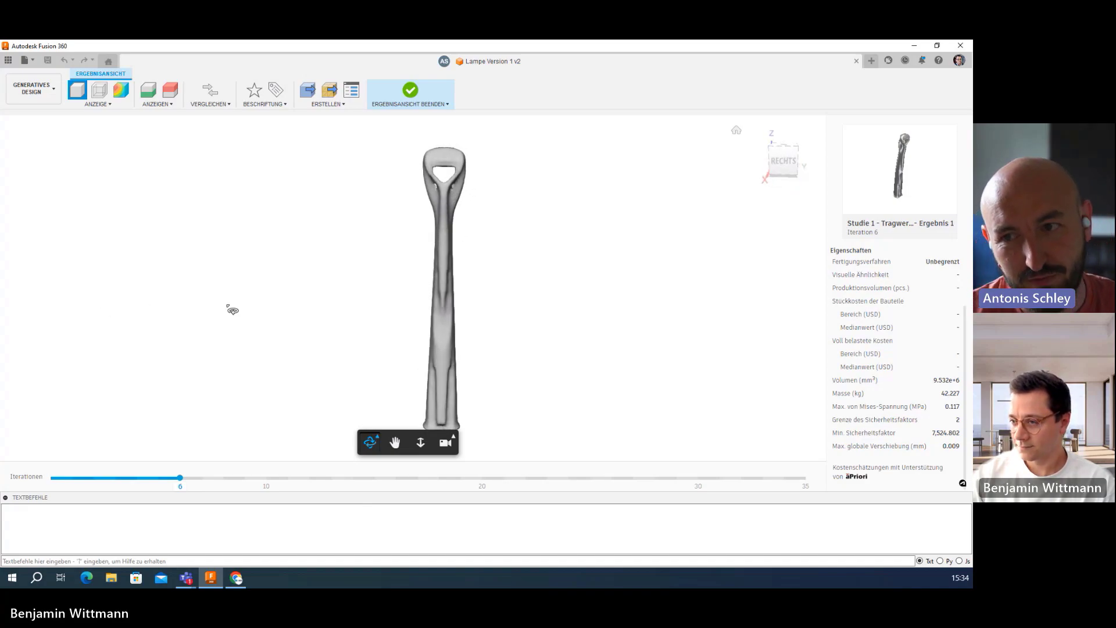
mouse_move(463, 316)
mouse_down()
mouse_move(500, 276)
mouse_move(546, 287)
mouse_move(626, 276)
mouse_move(483, 296)
mouse_up()
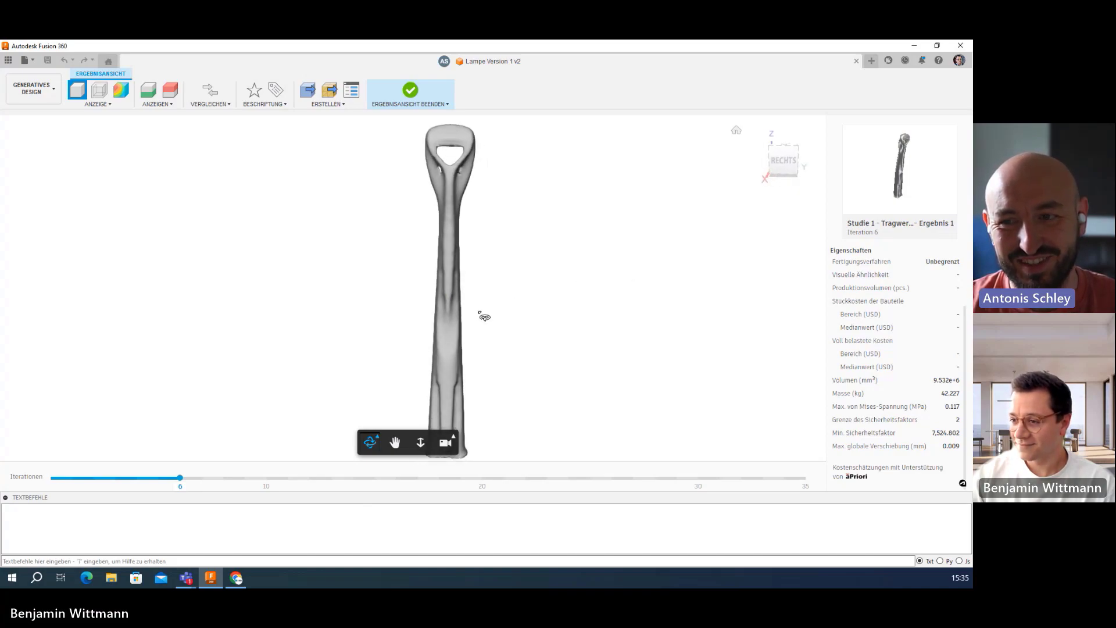
mouse_move(494, 319)
middle_down()
mouse_move(518, 319)
mouse_move(518, 299)
mouse_move(522, 313)
middle_up()
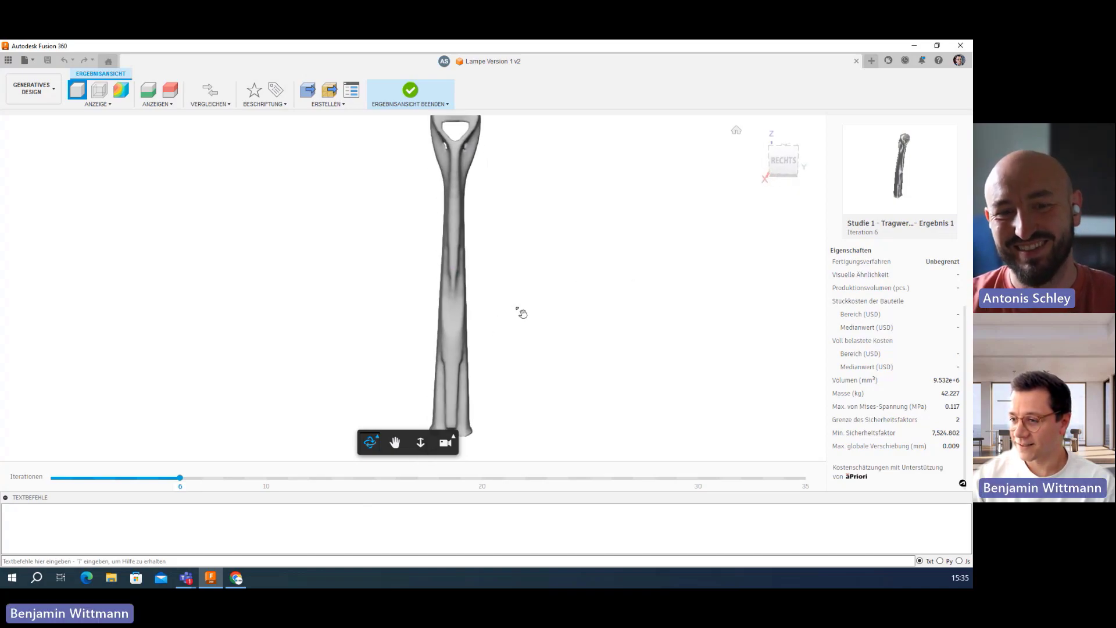
drag(491, 257, 575, 267)
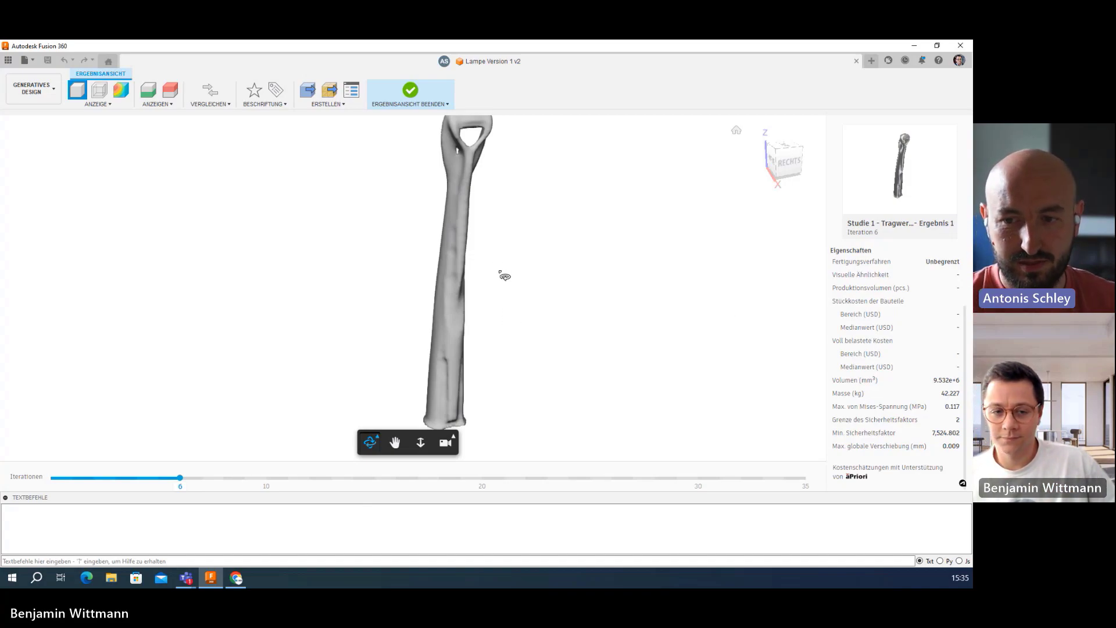
- Orbit and zoom the iteration 6 arm to examine the handle loop and whole stem
drag(421, 271, 639, 313)
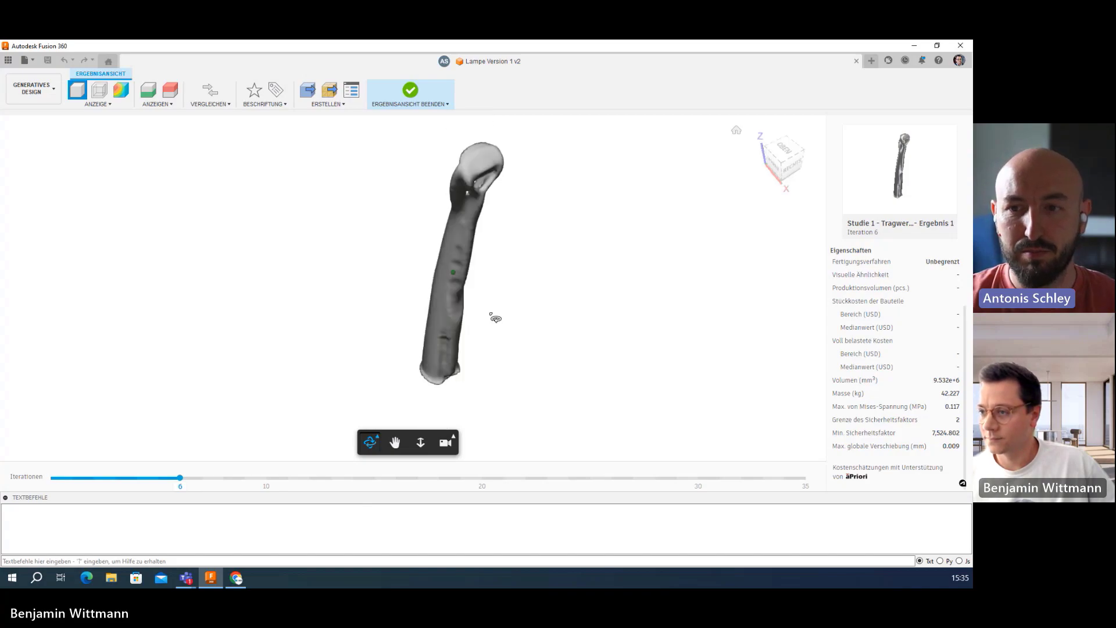
drag(489, 318, 622, 311)
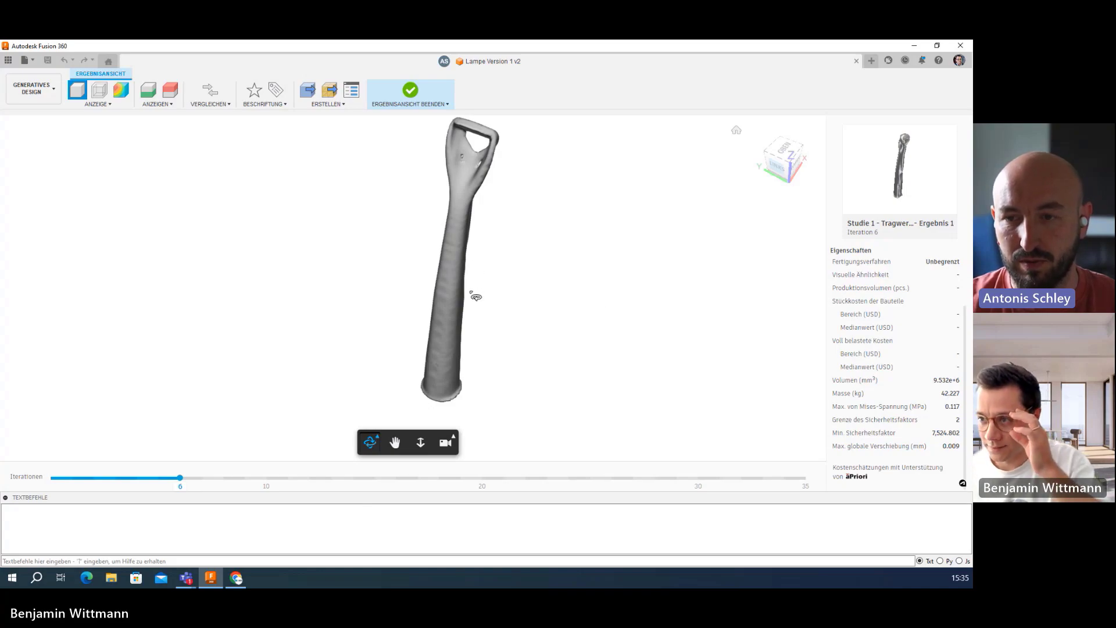
mouse_move(468, 297)
mouse_down()
mouse_move(449, 249)
mouse_move(474, 263)
mouse_up()
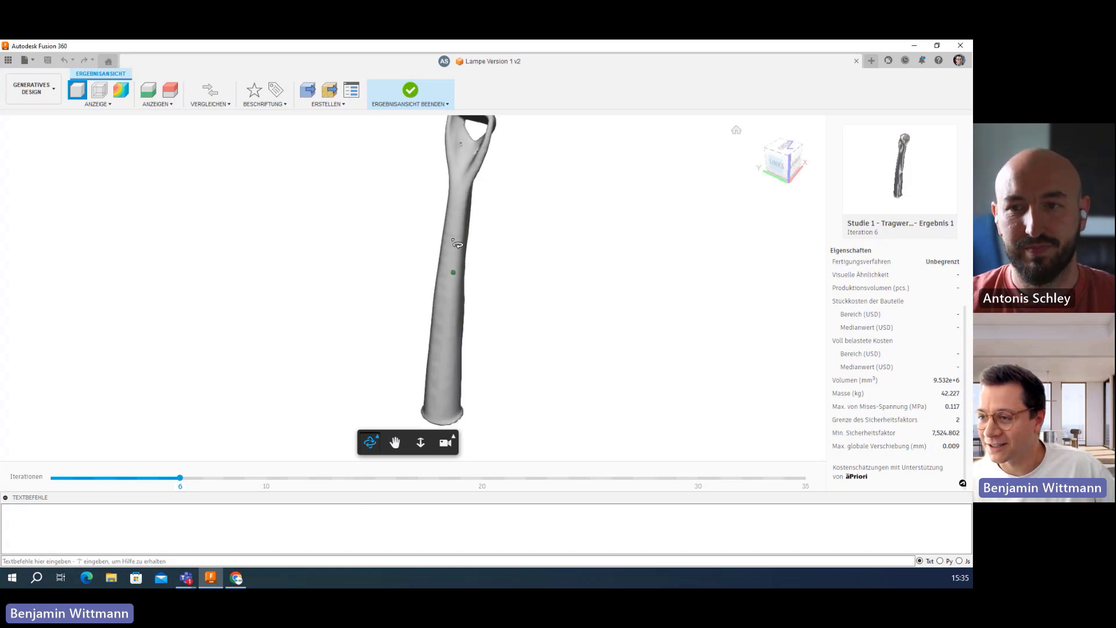
scroll(475, 264, down, 5)
scroll(511, 274, down, 2)
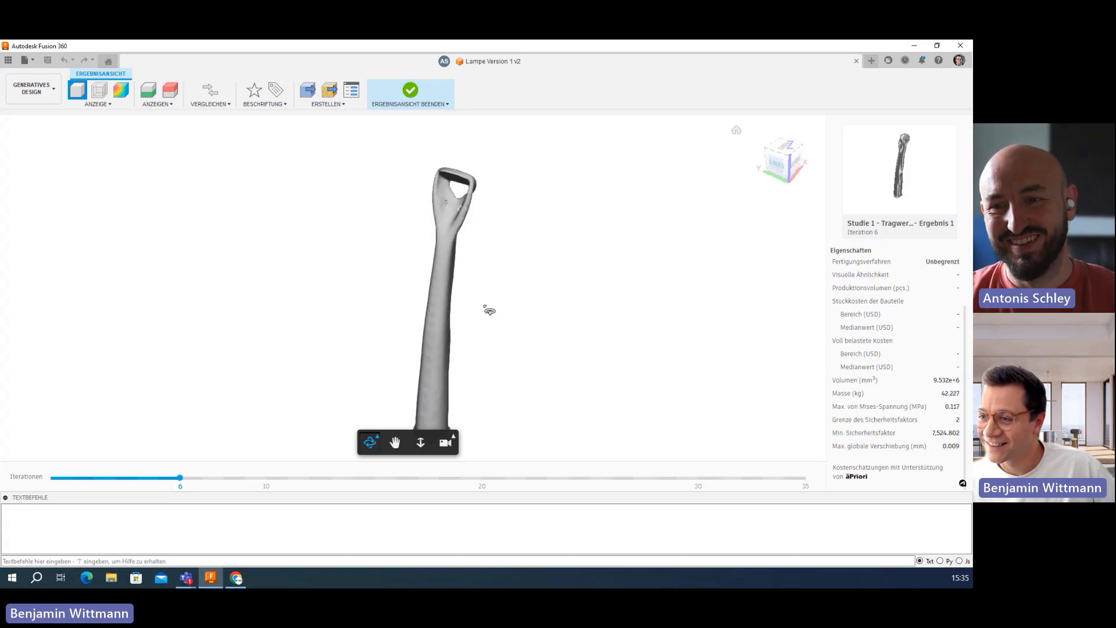
mouse_move(488, 311)
mouse_down()
mouse_move(463, 312)
mouse_move(466, 298)
mouse_up()
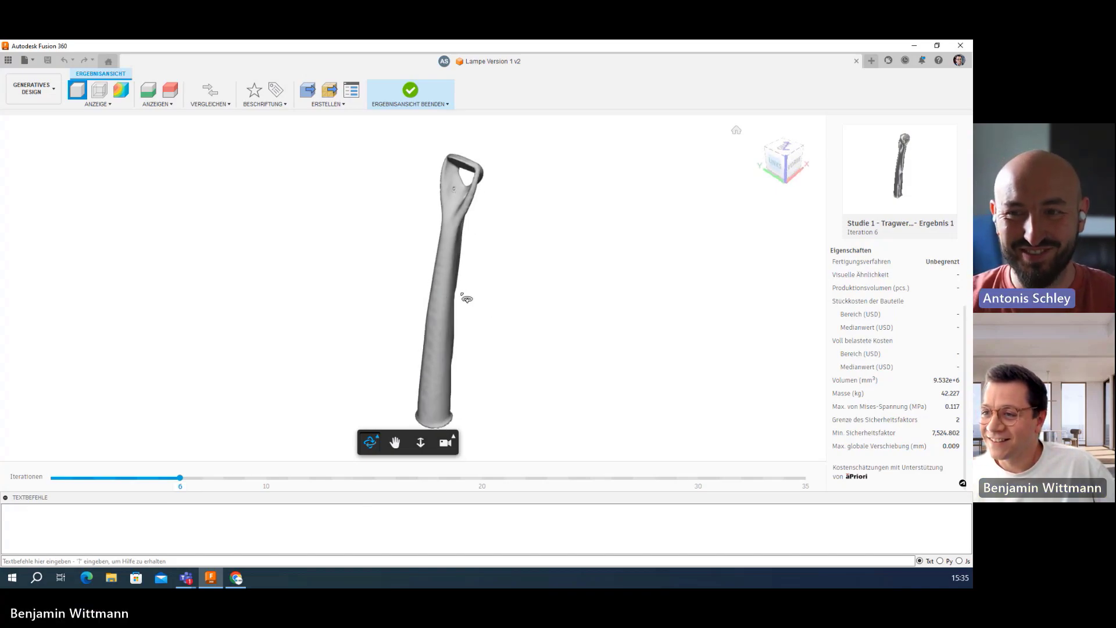
- Return to the results grid and open Ergebnis 17
click(406, 93)
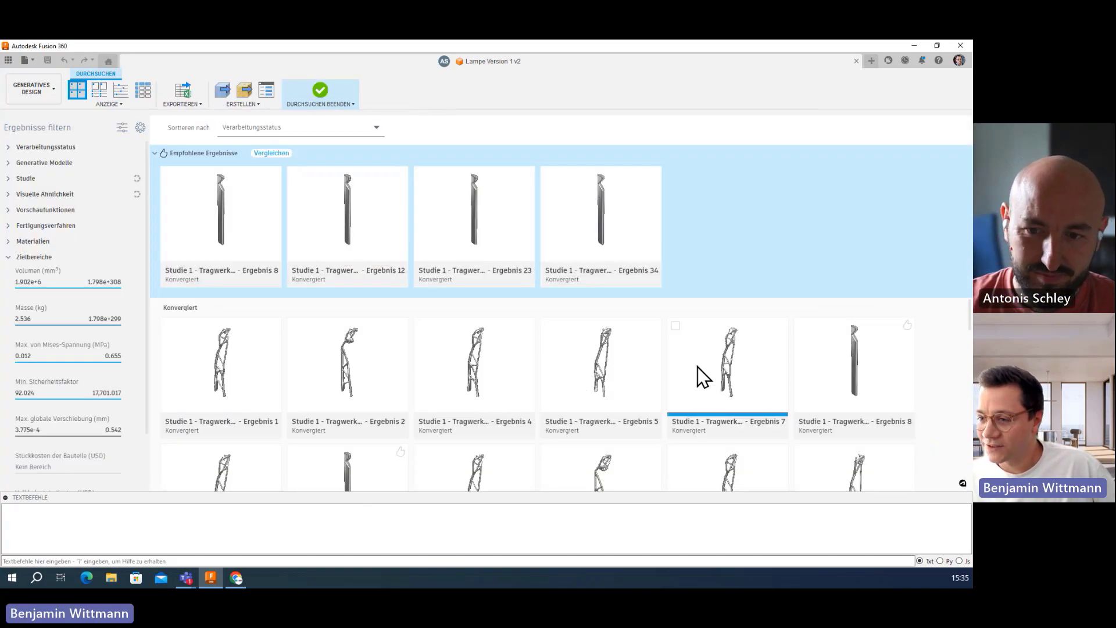
scroll(691, 368, down, 1)
scroll(688, 368, down, 1)
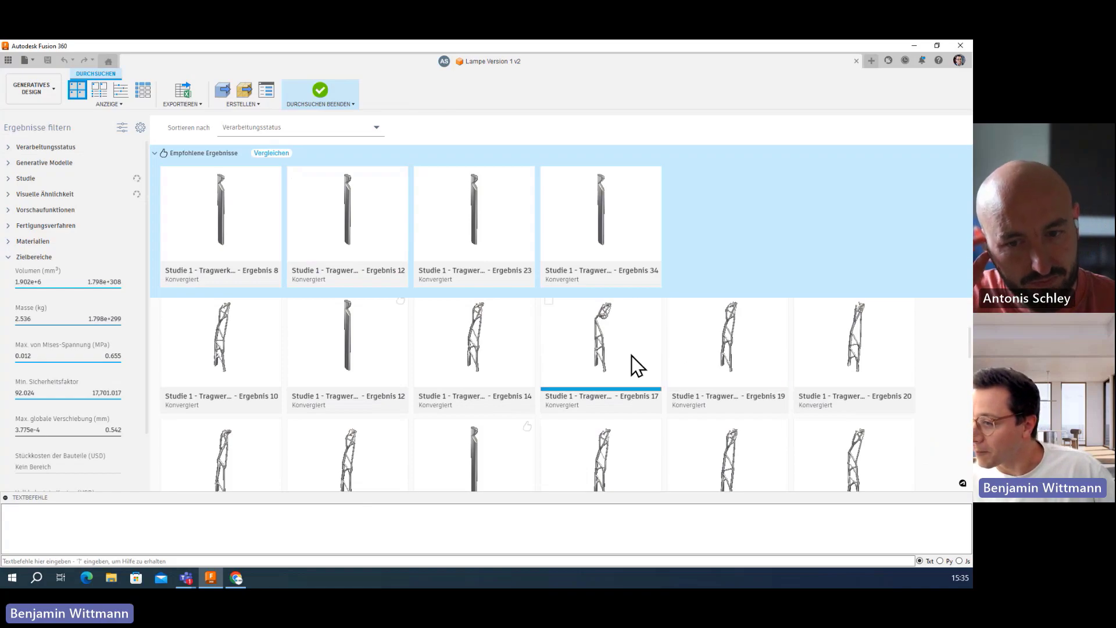
double_click(615, 341)
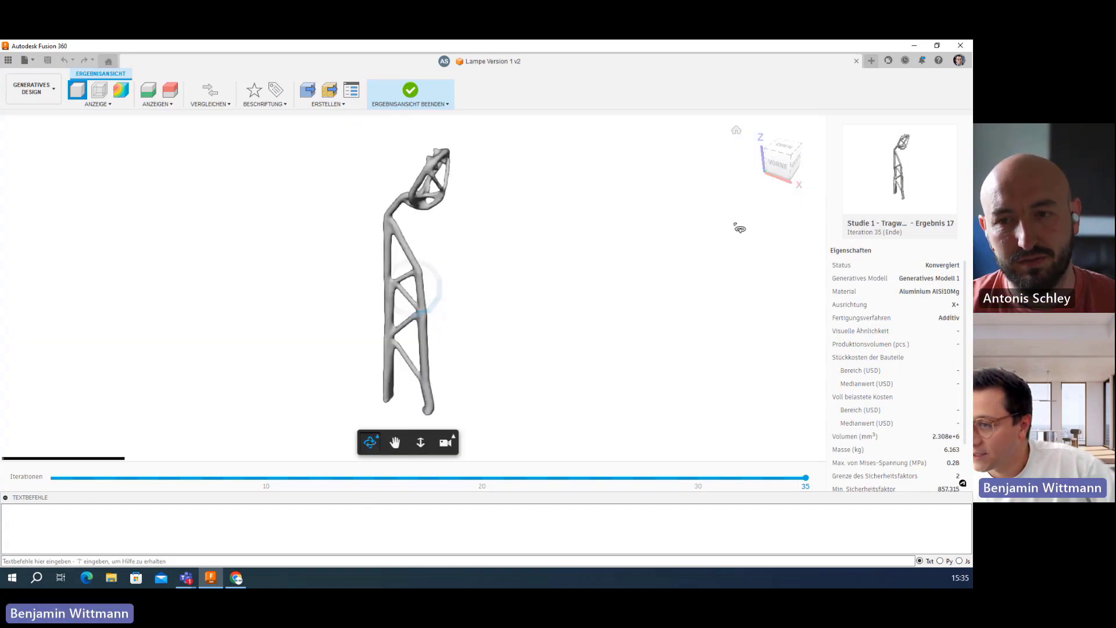
- Orbit Ergebnis 17's truss-braced arm through front, left and front-right views
drag(384, 309, 563, 307)
drag(411, 360, 559, 346)
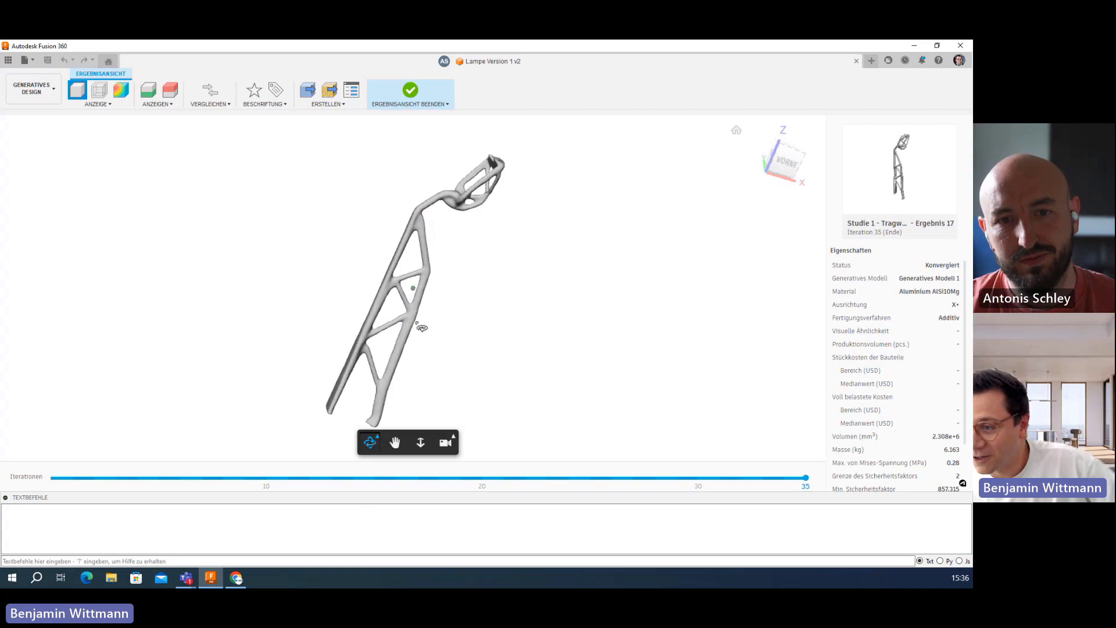
drag(400, 280, 440, 344)
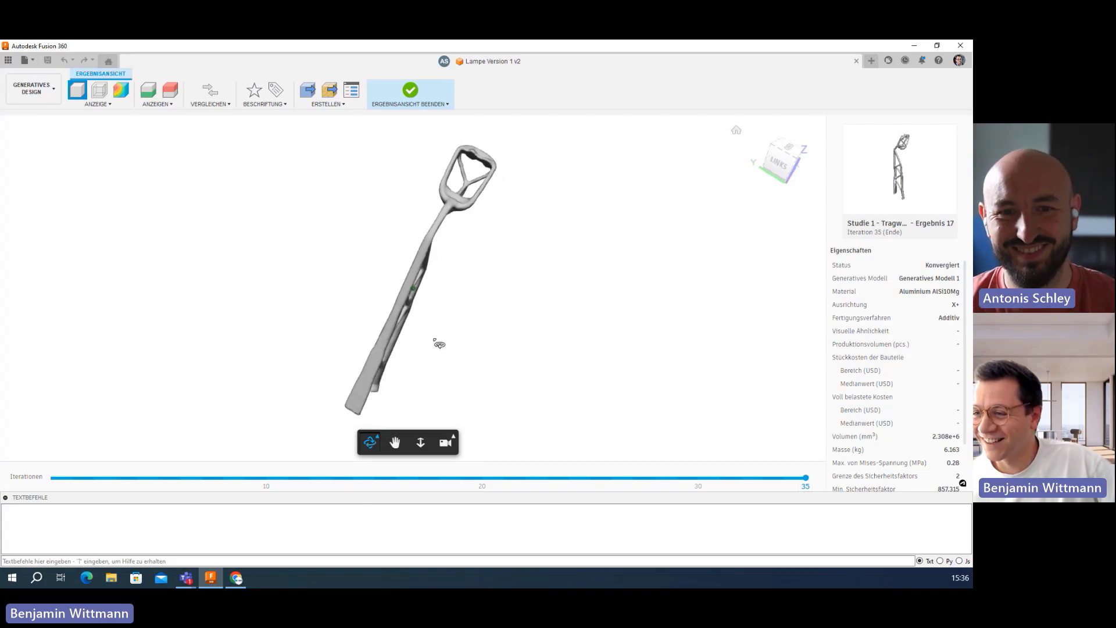
drag(463, 294, 336, 252)
drag(430, 282, 307, 260)
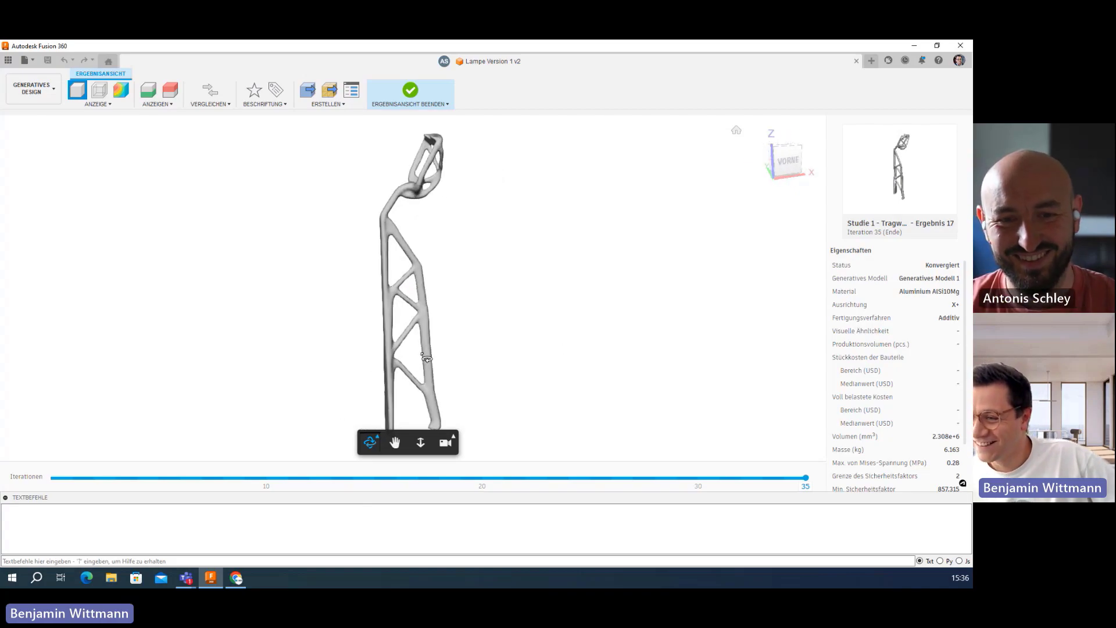
mouse_move(427, 357)
mouse_down()
mouse_move(279, 337)
mouse_move(541, 351)
mouse_move(492, 284)
mouse_up()
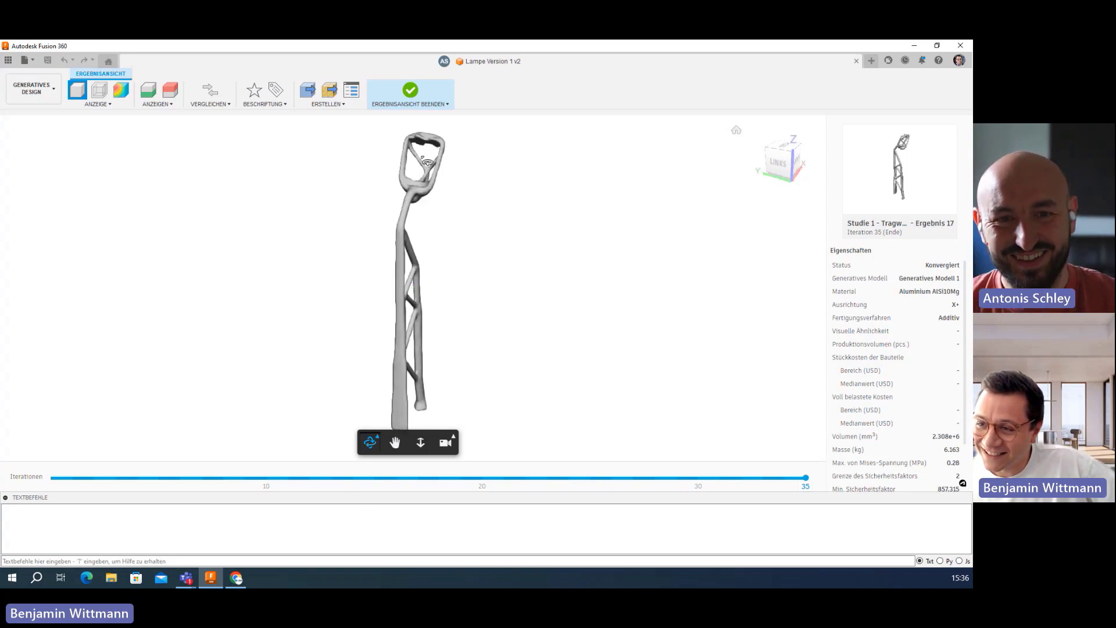
mouse_move(420, 234)
mouse_down()
mouse_move(334, 194)
mouse_move(326, 273)
mouse_move(372, 322)
mouse_move(287, 324)
mouse_move(412, 279)
mouse_up()
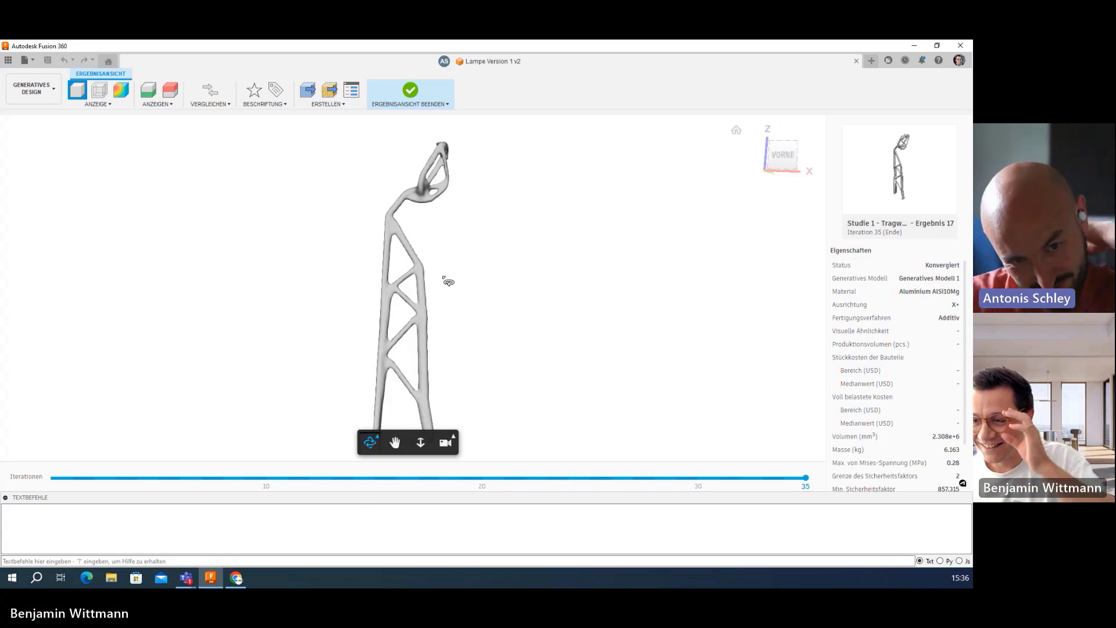
mouse_move(425, 286)
mouse_down()
mouse_move(321, 302)
mouse_move(572, 313)
mouse_up()
drag(387, 315, 530, 311)
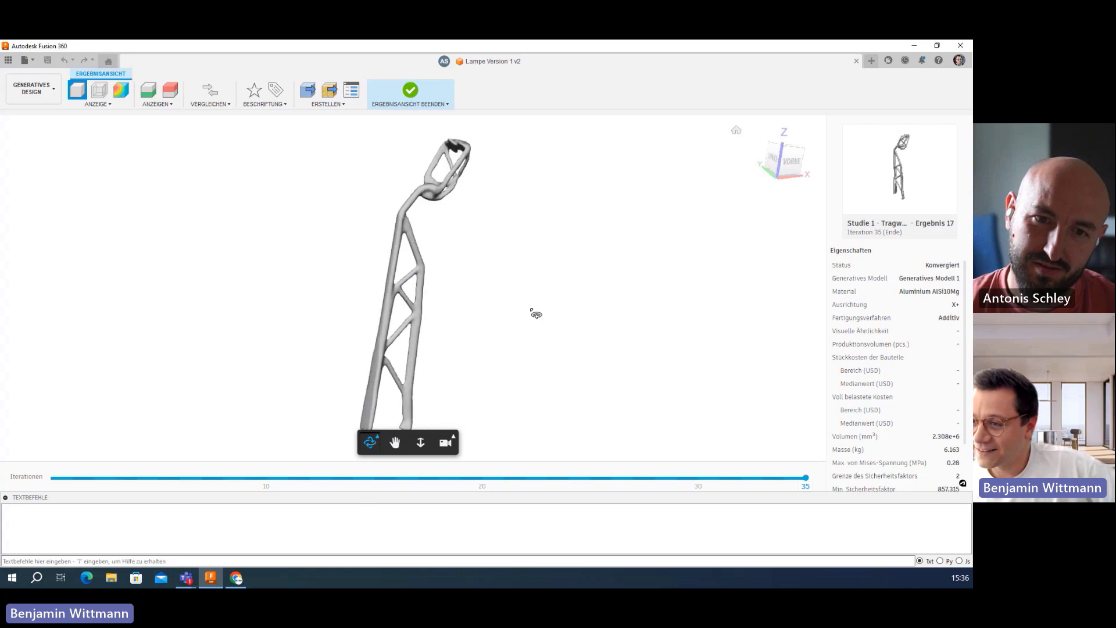
mouse_move(427, 327)
mouse_down()
mouse_move(542, 325)
mouse_move(538, 348)
mouse_move(455, 346)
mouse_up()
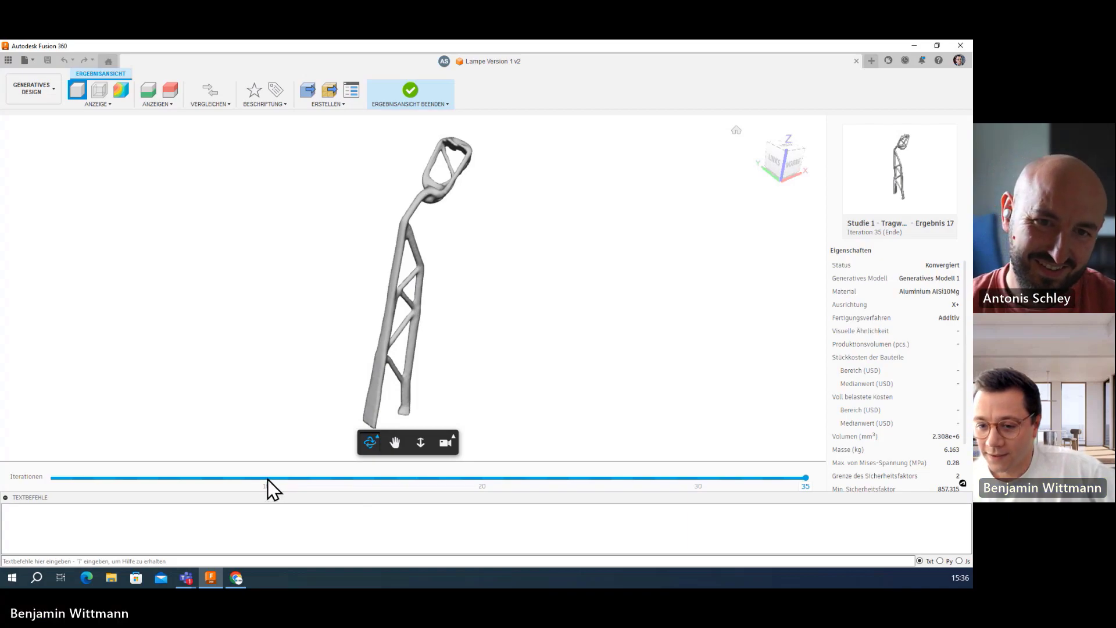
- Show Ergebnis 17 at iteration 10 and orbit to see the lamp head
click(267, 478)
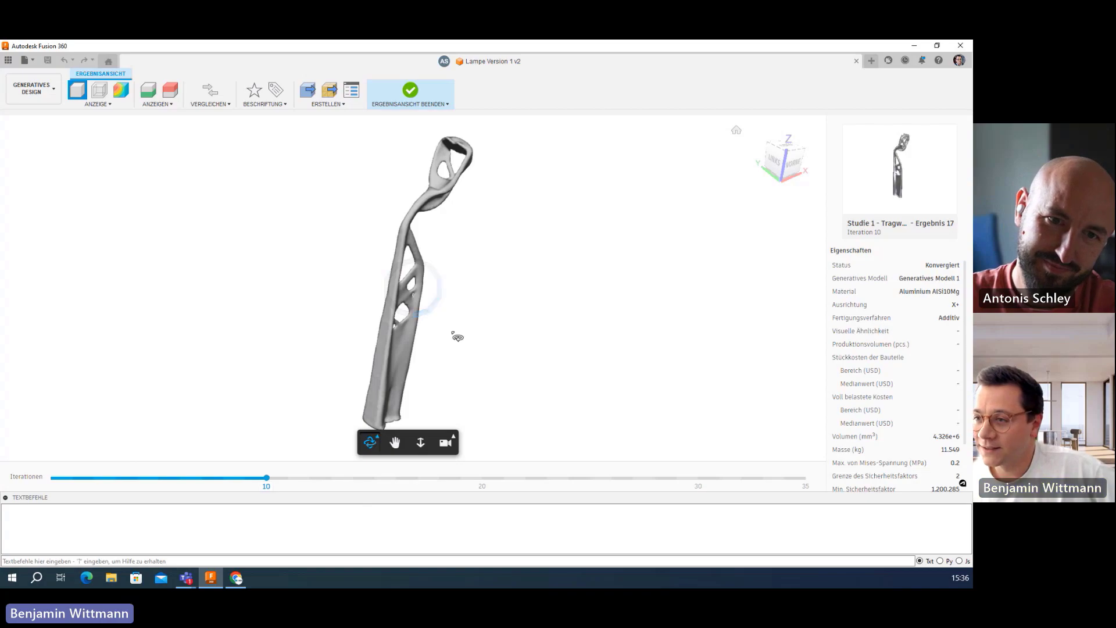
mouse_move(443, 309)
mouse_down()
mouse_move(357, 286)
mouse_move(314, 291)
mouse_move(301, 277)
mouse_move(237, 277)
mouse_move(650, 285)
mouse_up()
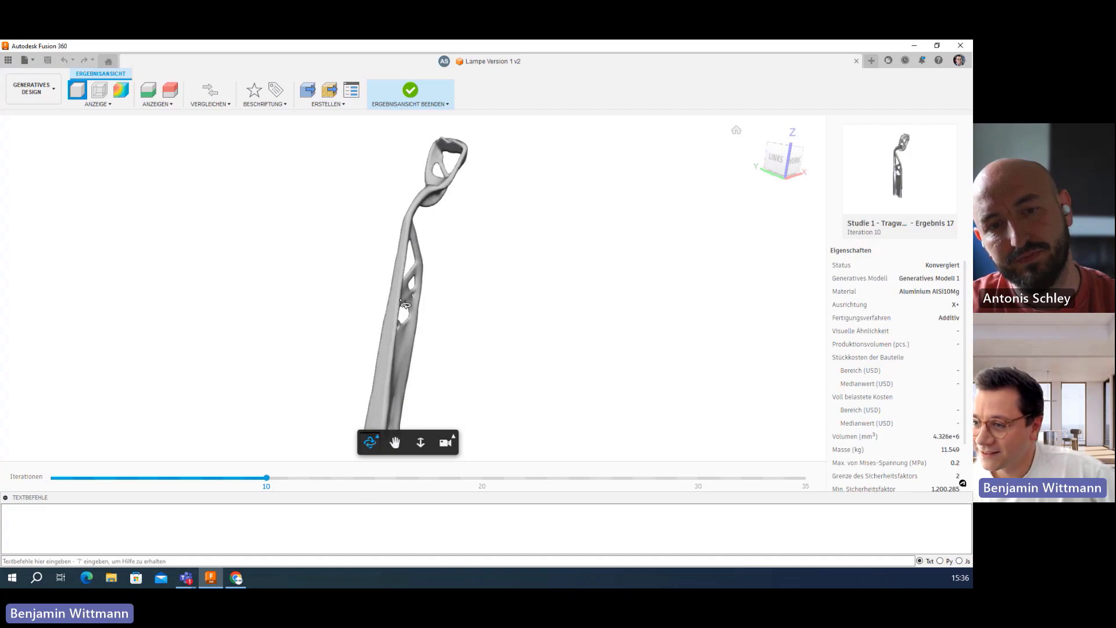
mouse_move(405, 304)
mouse_down()
mouse_move(319, 307)
mouse_move(460, 311)
mouse_up()
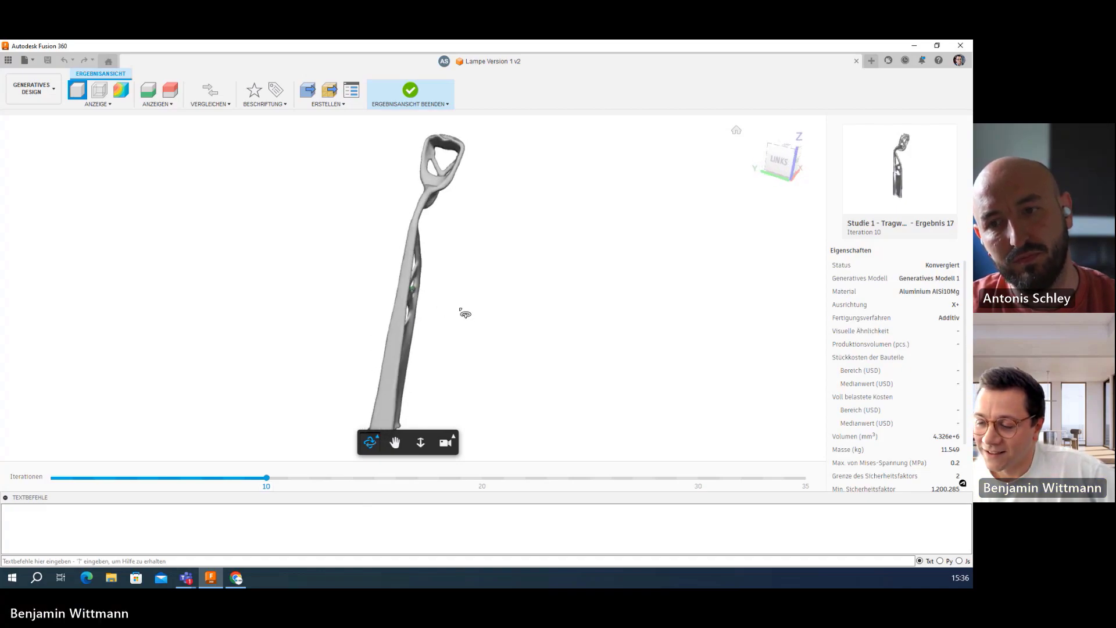
- Step back to iteration 8 and orbit the solid arm around front, right, back and left
click(224, 477)
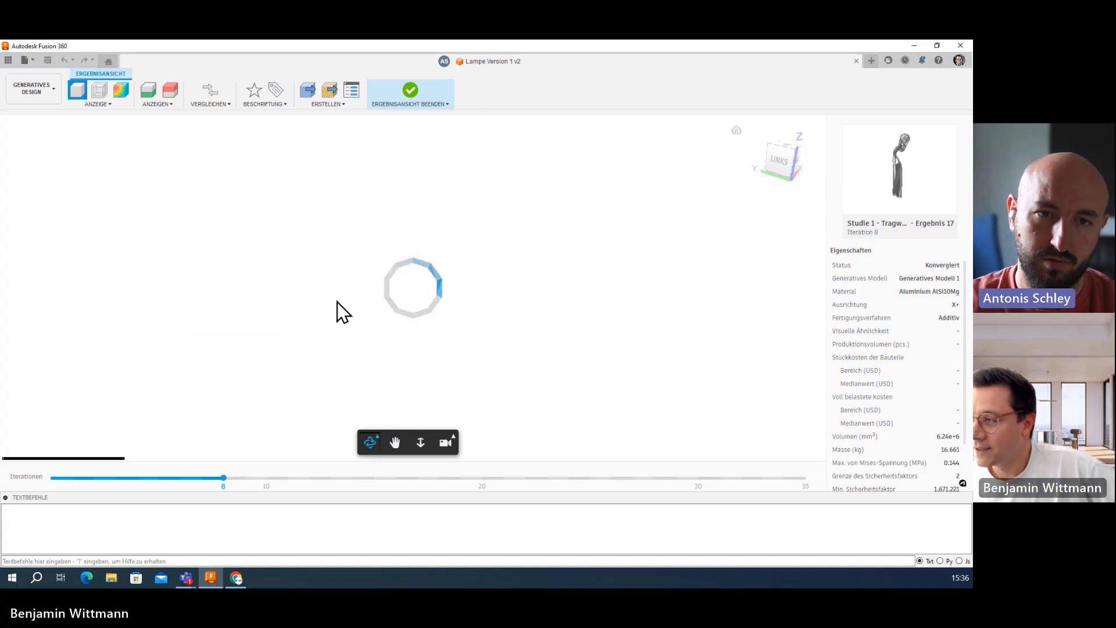
mouse_move(389, 295)
mouse_down()
mouse_move(282, 259)
mouse_move(260, 268)
mouse_up()
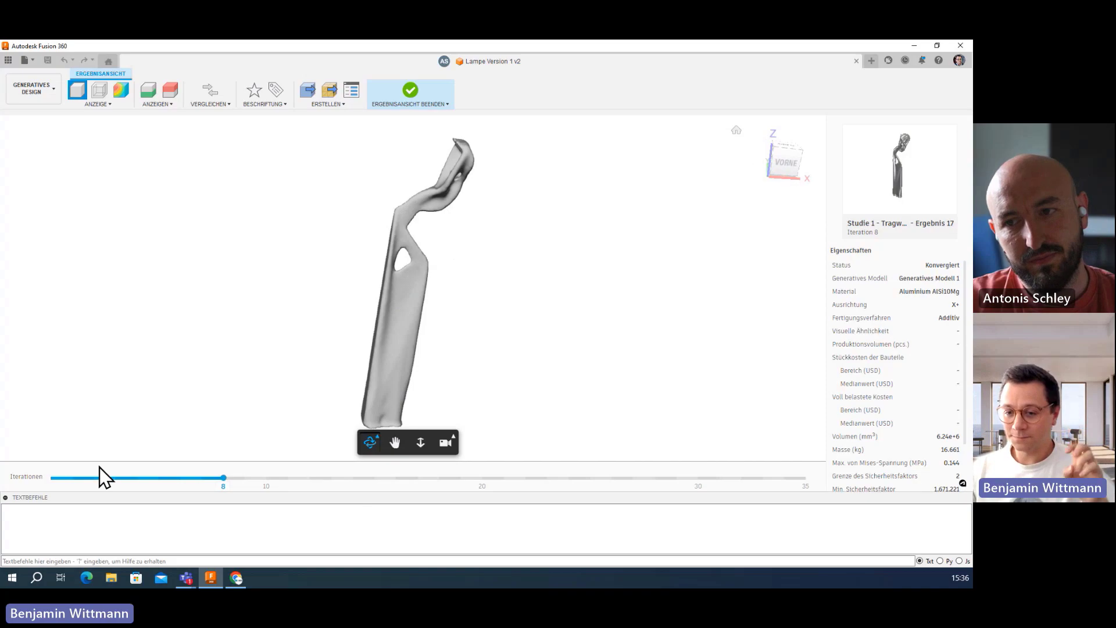
mouse_move(441, 319)
mouse_down()
mouse_move(423, 245)
mouse_move(656, 249)
mouse_up()
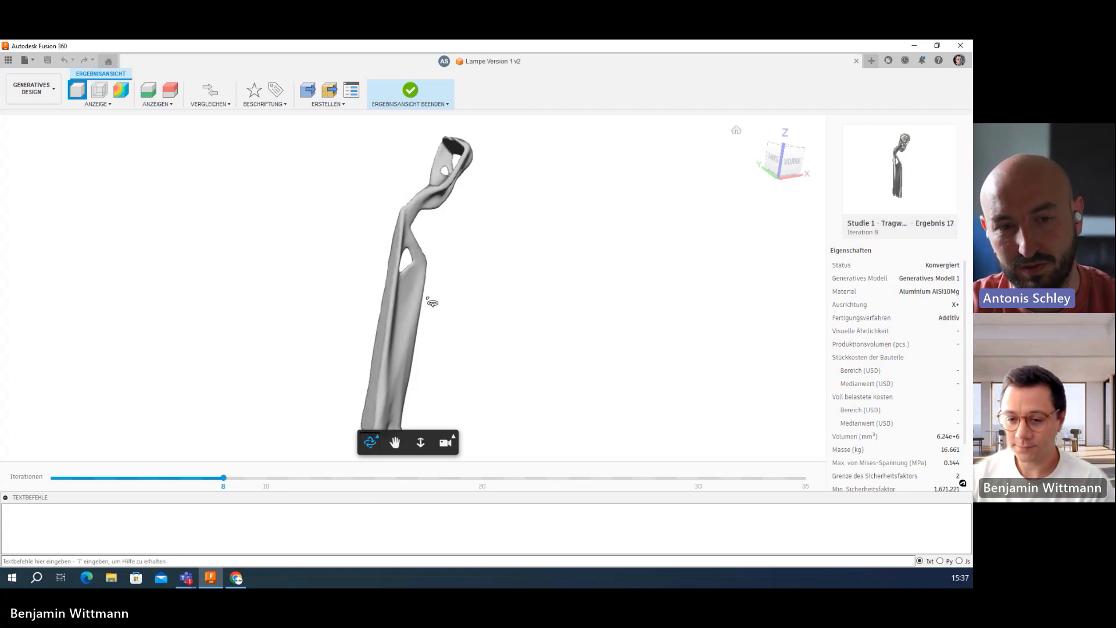
mouse_move(434, 307)
mouse_down()
mouse_move(319, 304)
mouse_move(354, 306)
mouse_up()
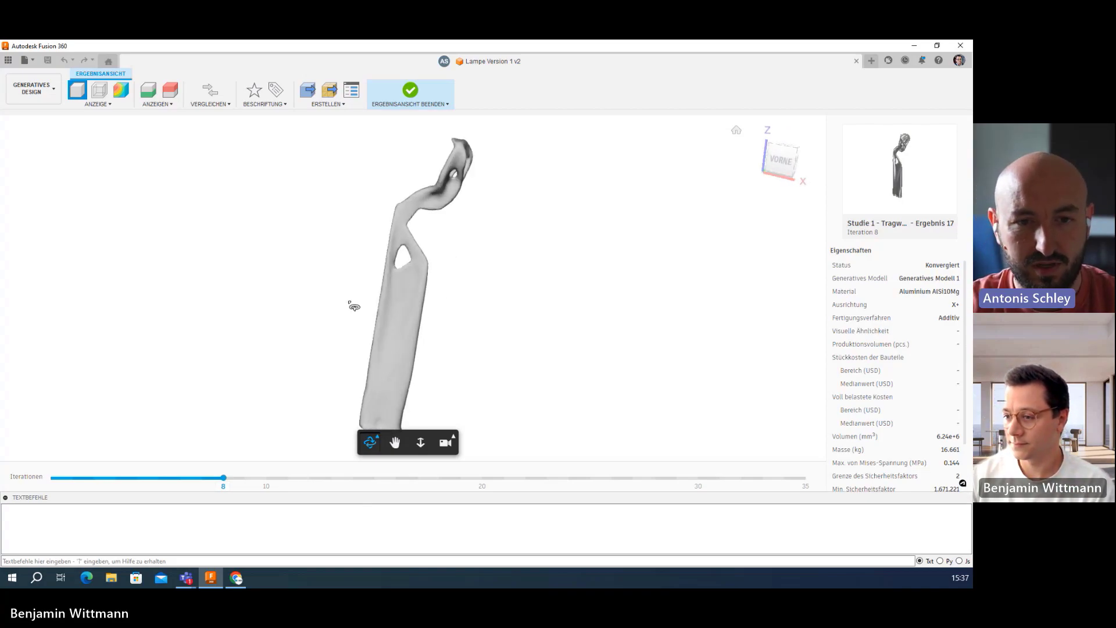
drag(431, 306, 238, 307)
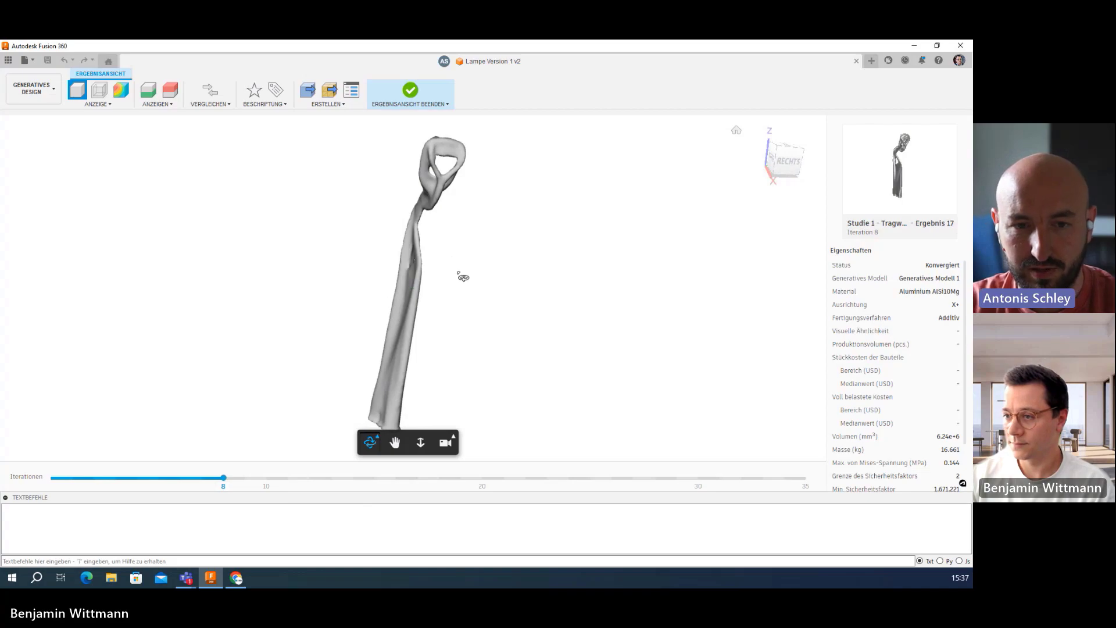
drag(464, 277, 329, 269)
drag(479, 289, 256, 275)
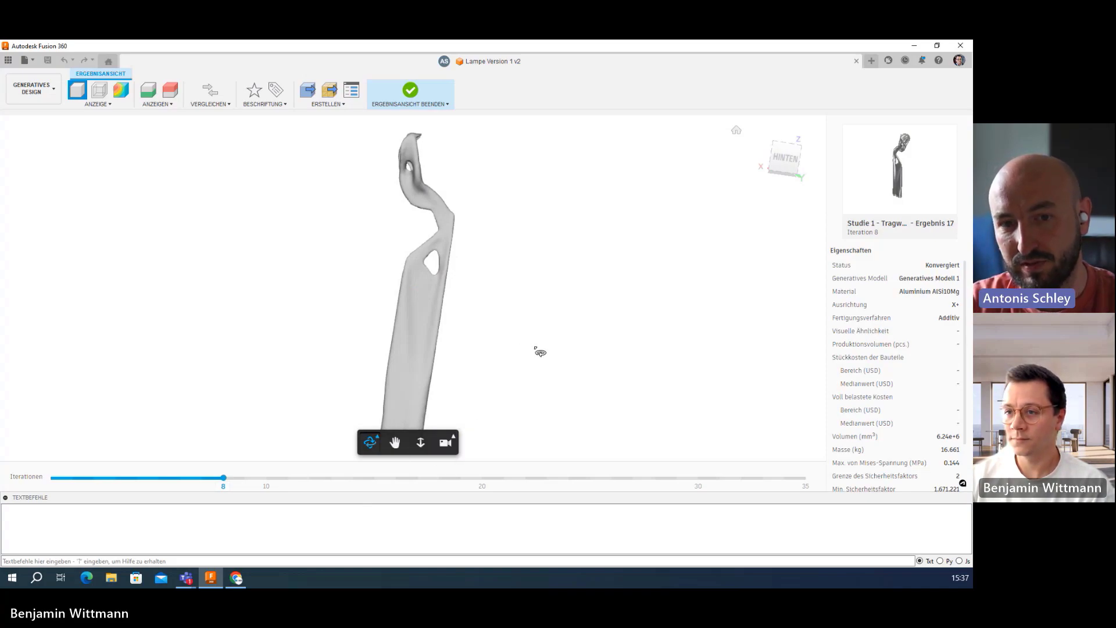
mouse_move(540, 353)
mouse_down()
mouse_move(319, 346)
mouse_move(364, 374)
mouse_move(281, 398)
mouse_move(169, 383)
mouse_move(455, 351)
mouse_move(433, 329)
mouse_up()
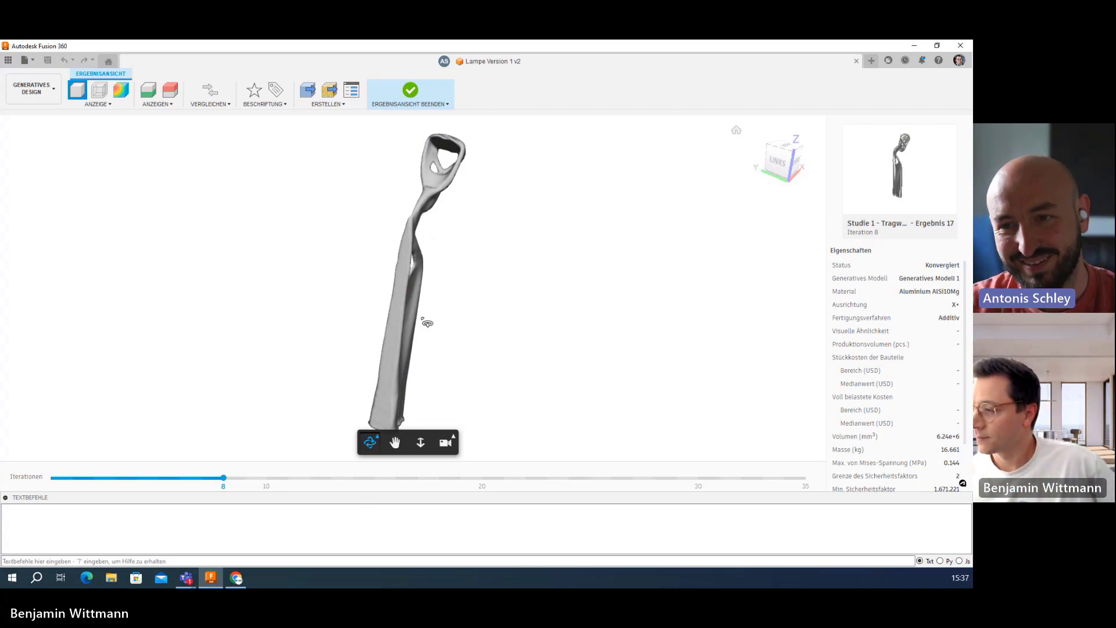
click(412, 92)
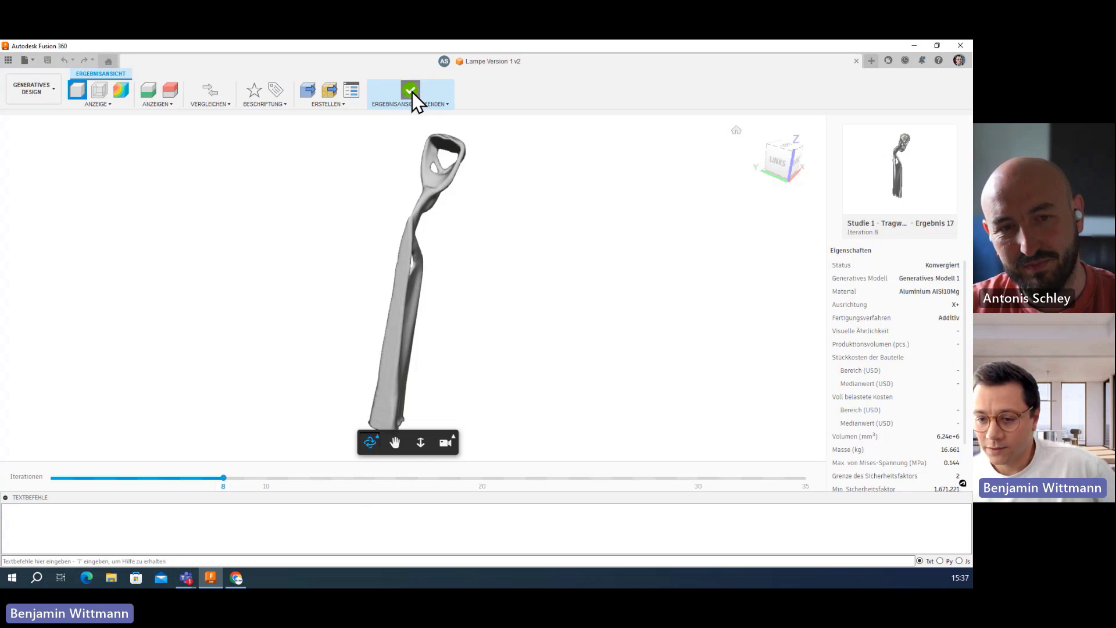
scroll(596, 396, down, 1)
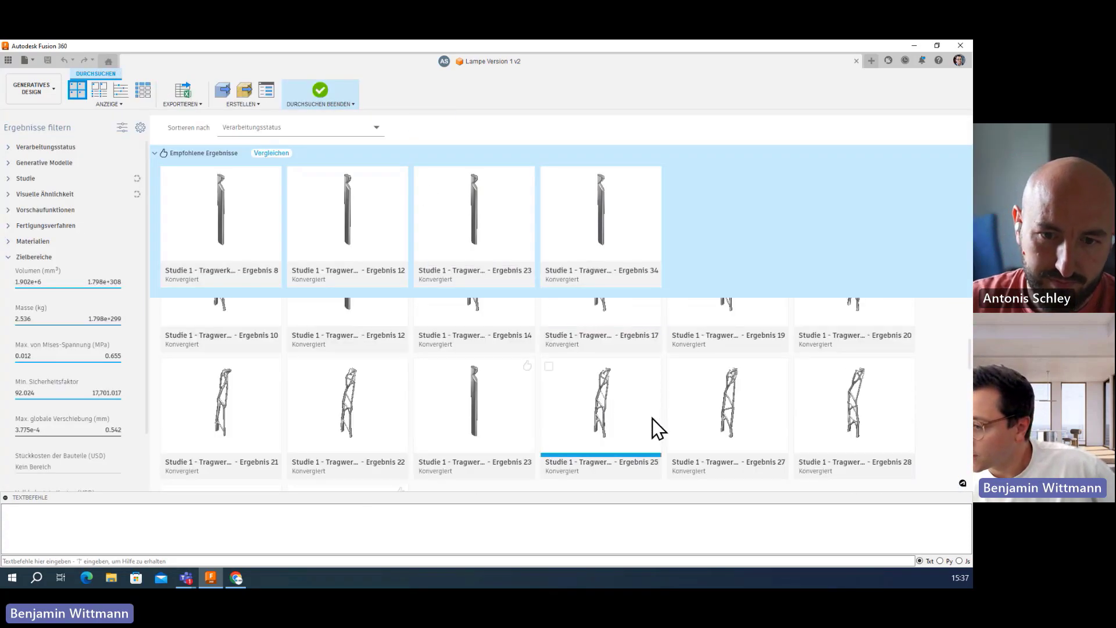
scroll(686, 416, down, 1)
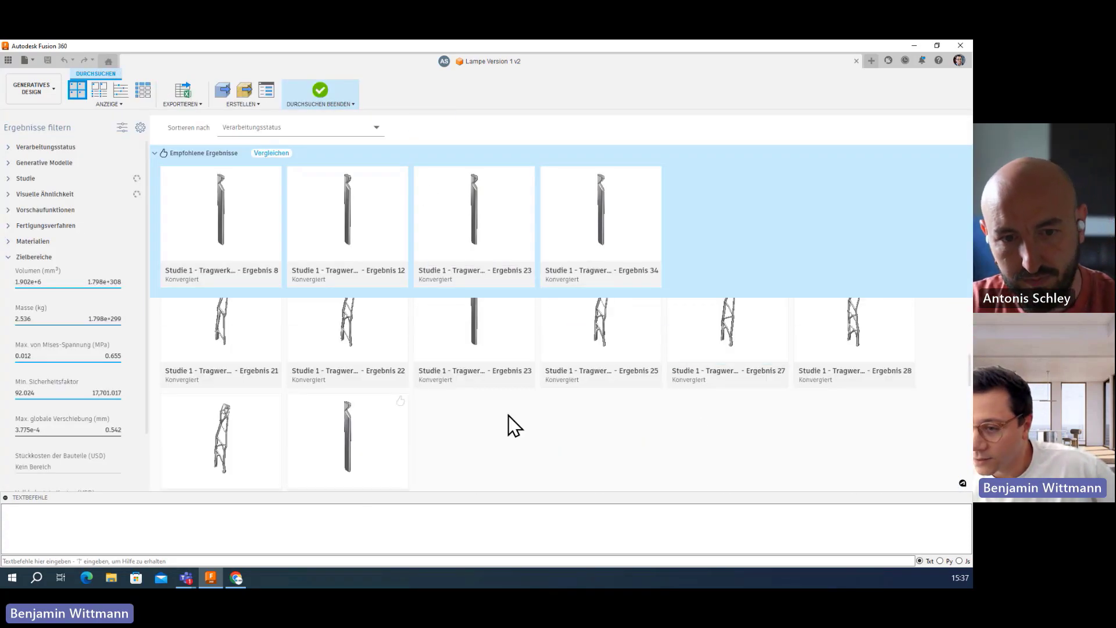
double_click(860, 350)
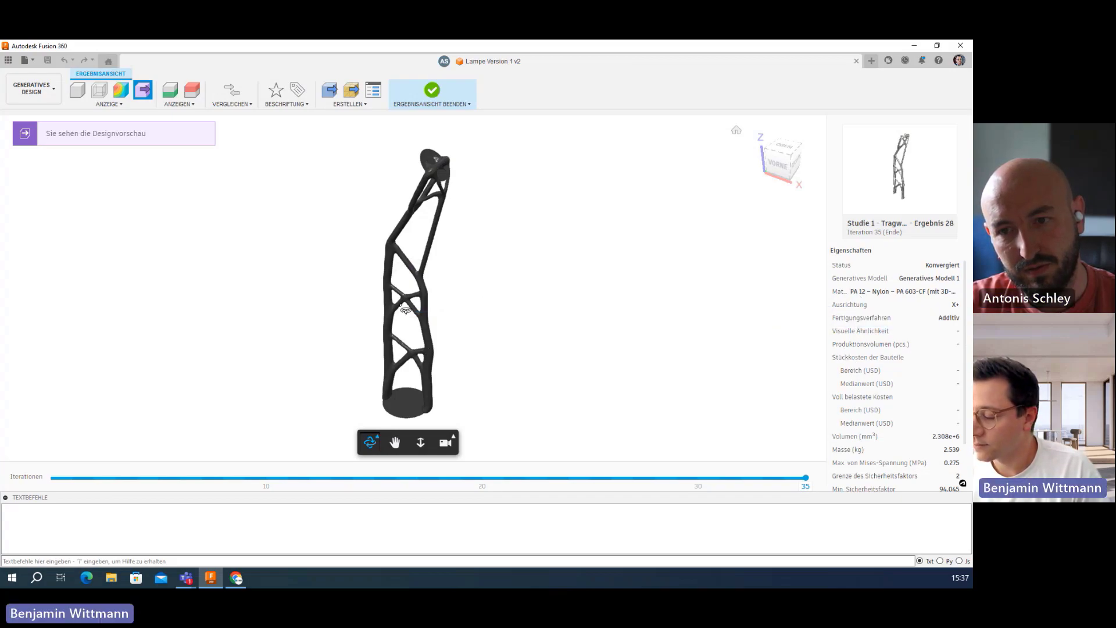
mouse_move(461, 316)
mouse_down()
mouse_move(580, 291)
mouse_move(291, 344)
mouse_move(436, 335)
mouse_move(531, 351)
mouse_move(395, 403)
mouse_up()
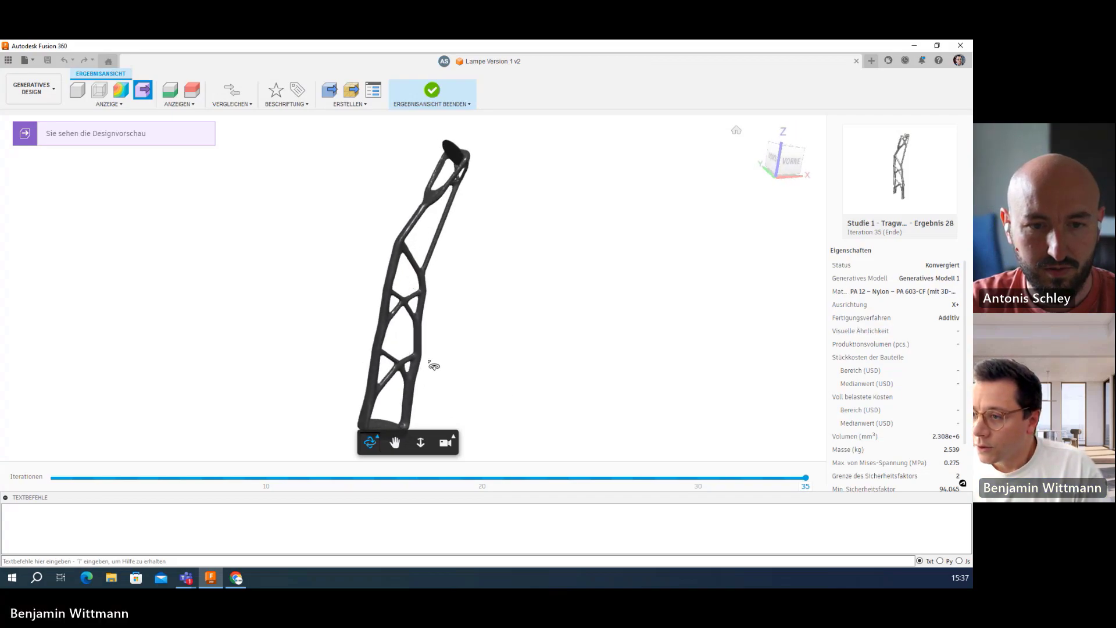
mouse_move(434, 366)
mouse_down()
mouse_move(615, 354)
mouse_move(485, 384)
mouse_up()
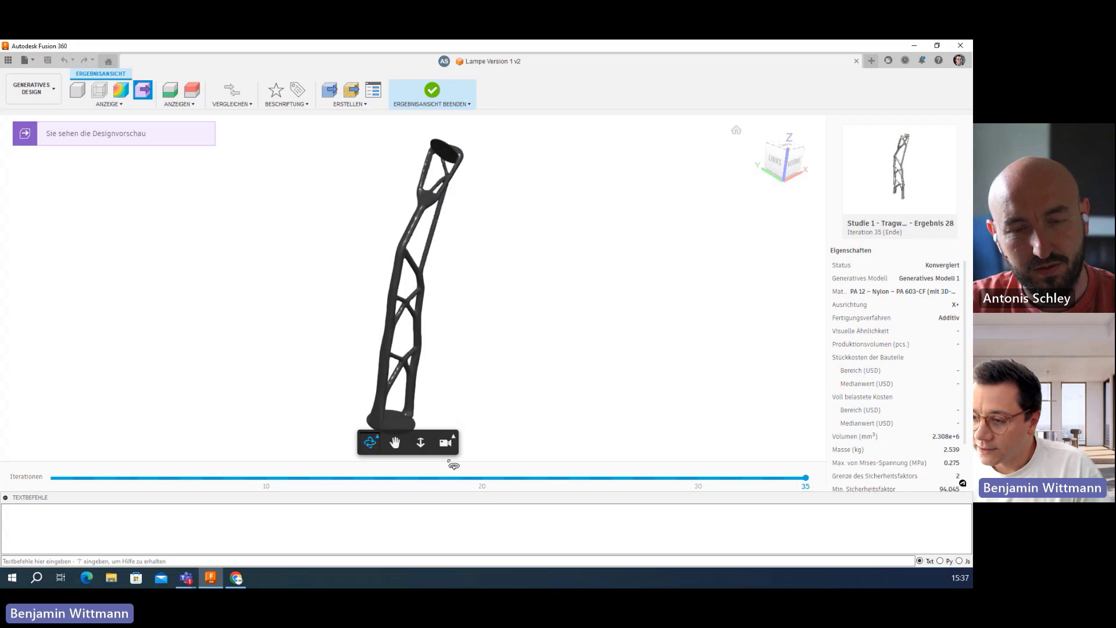
- Show result 28 at iteration 20 and turn the arm to inspect it
click(483, 480)
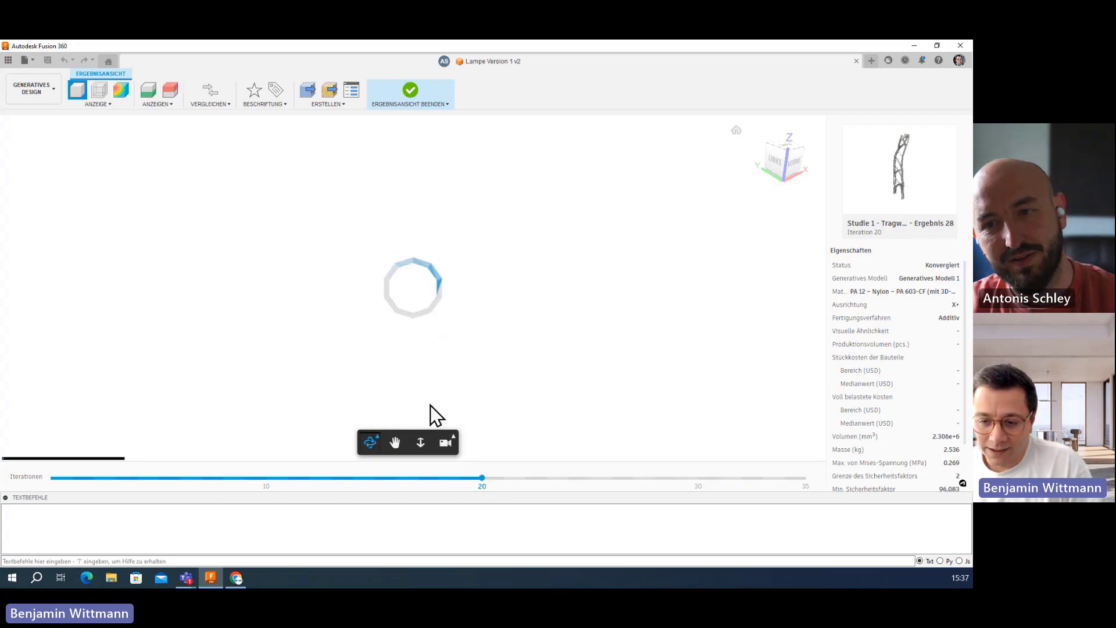
mouse_move(466, 309)
mouse_down()
mouse_move(400, 299)
mouse_move(410, 373)
mouse_move(437, 360)
mouse_up()
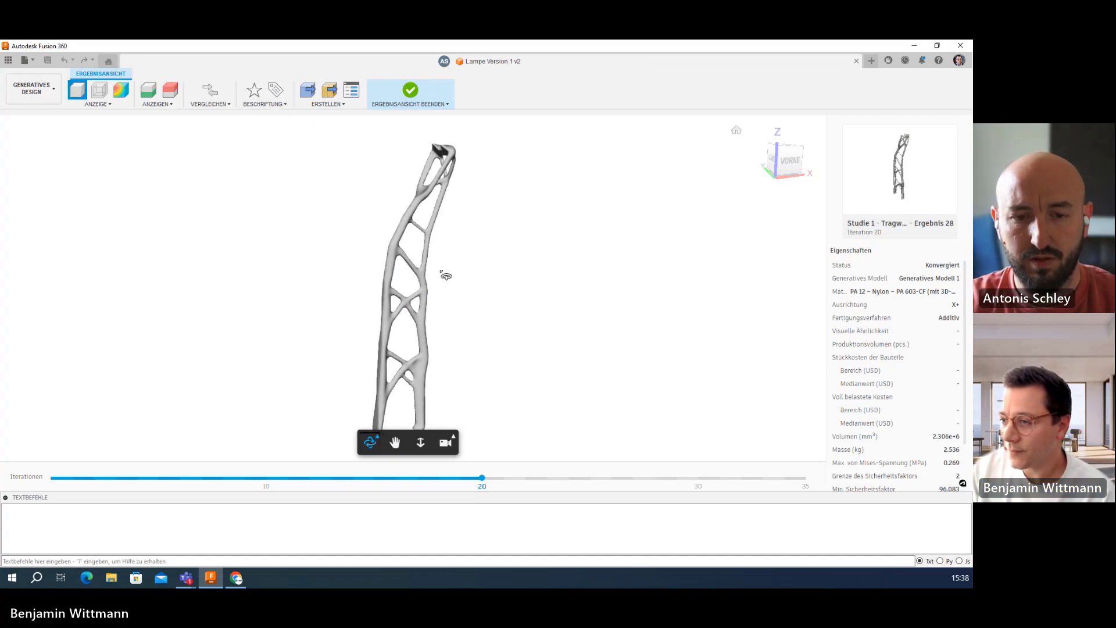
drag(446, 273, 465, 278)
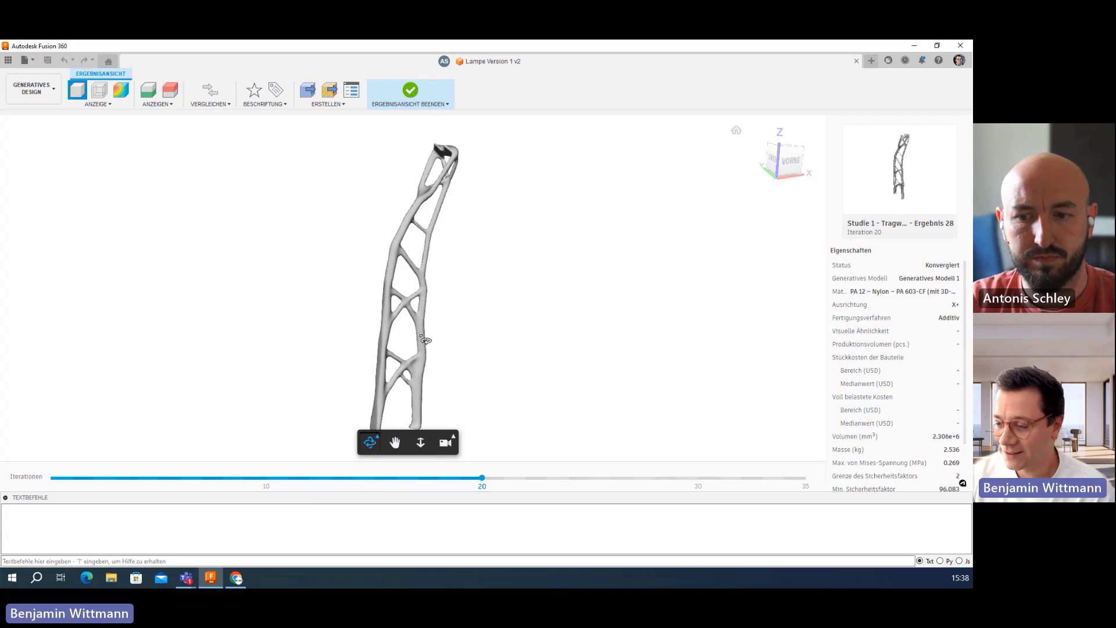
drag(448, 319, 482, 331)
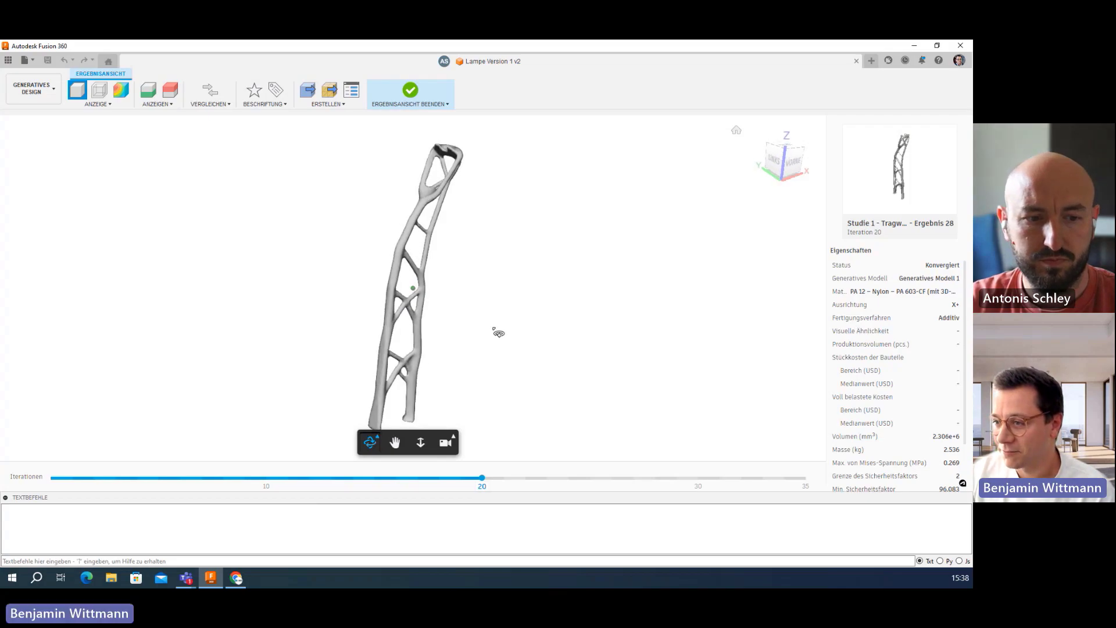
- Step back through iteration 10 to the chunkier iteration 8, turning each to face front
click(264, 477)
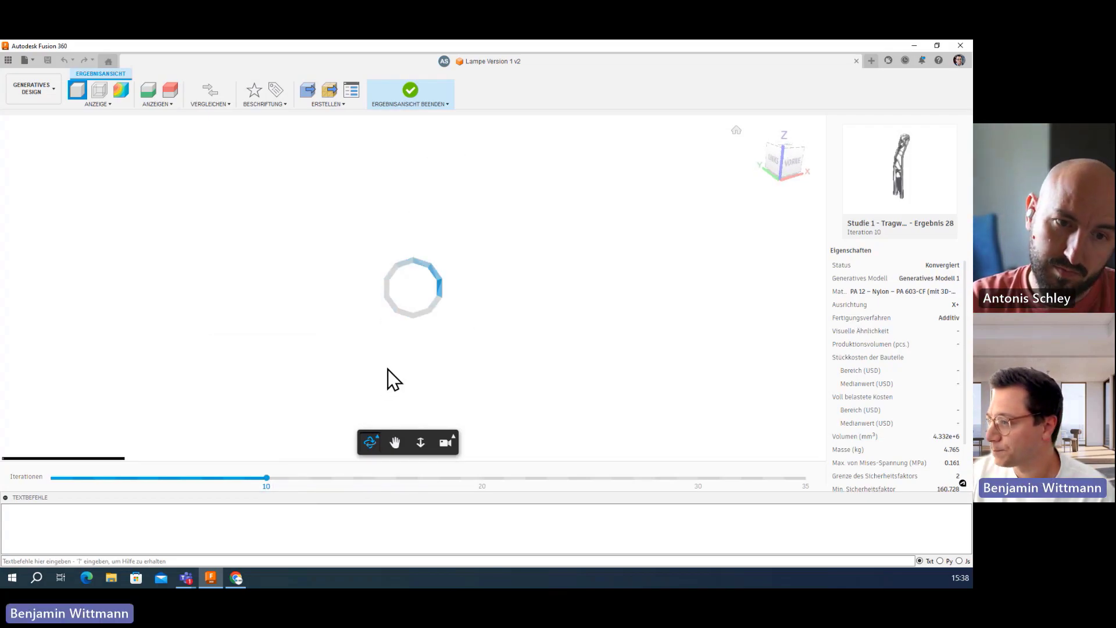
mouse_move(441, 349)
mouse_down()
mouse_move(304, 339)
mouse_move(274, 451)
mouse_up()
click(223, 478)
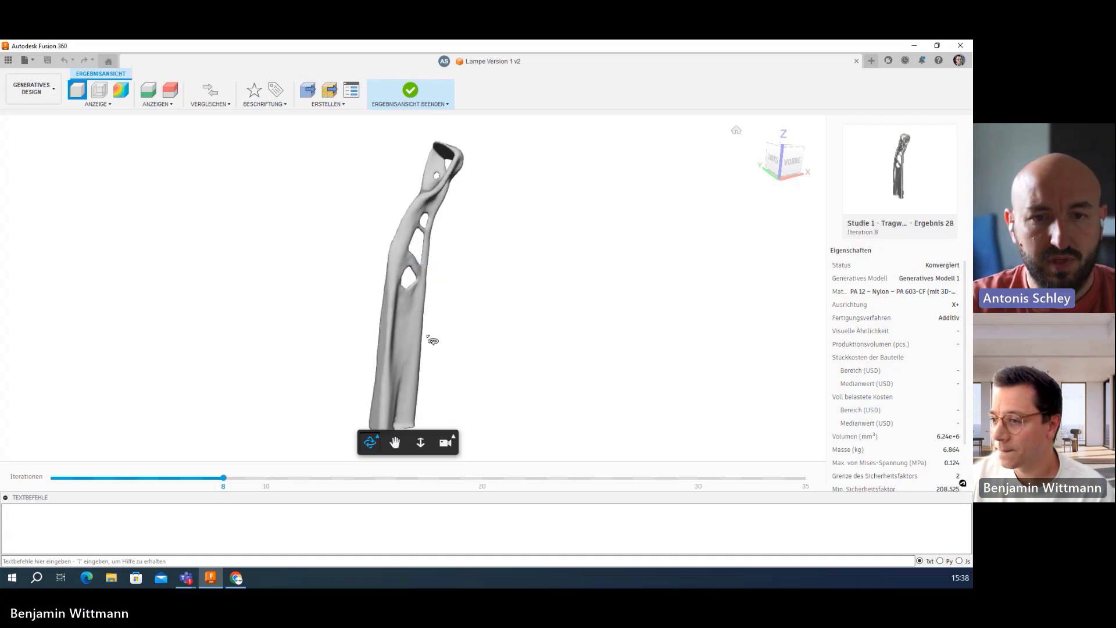
mouse_move(443, 285)
mouse_down()
mouse_move(356, 295)
mouse_move(508, 329)
mouse_move(618, 337)
mouse_move(468, 334)
mouse_up()
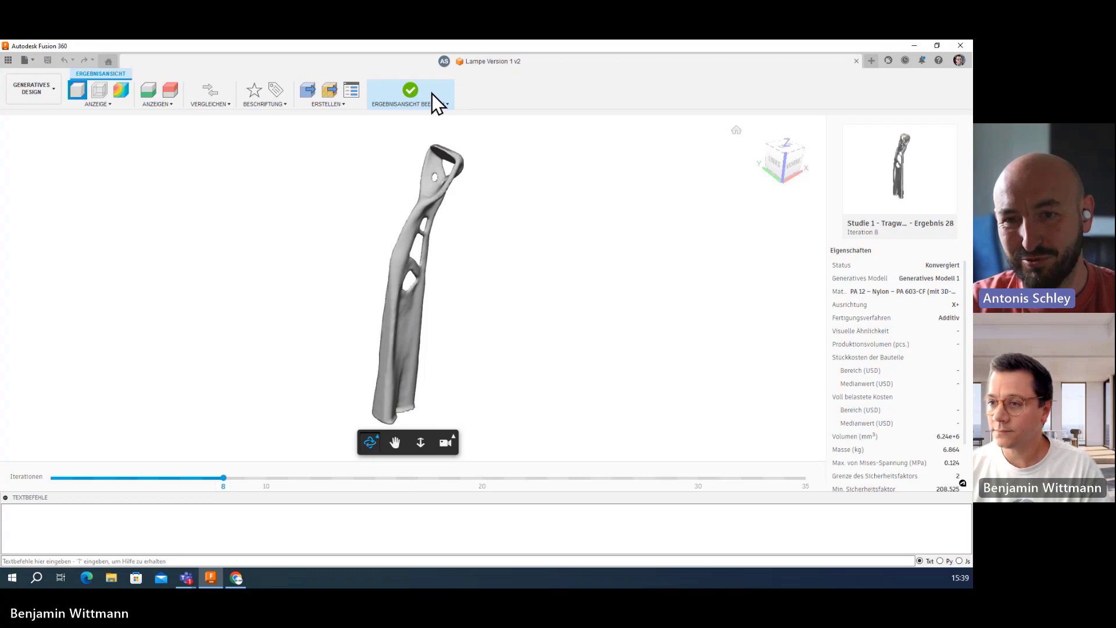
- Create a design from Ergebnis 28's iteration 8, dismiss the job status, and start a comparison
click(309, 91)
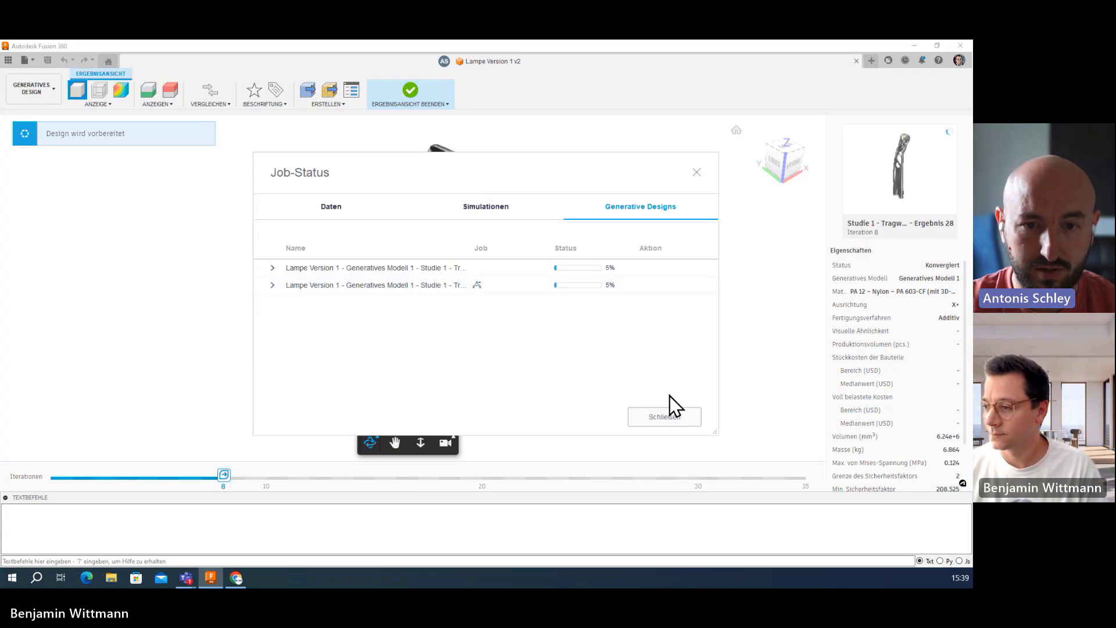
click(669, 419)
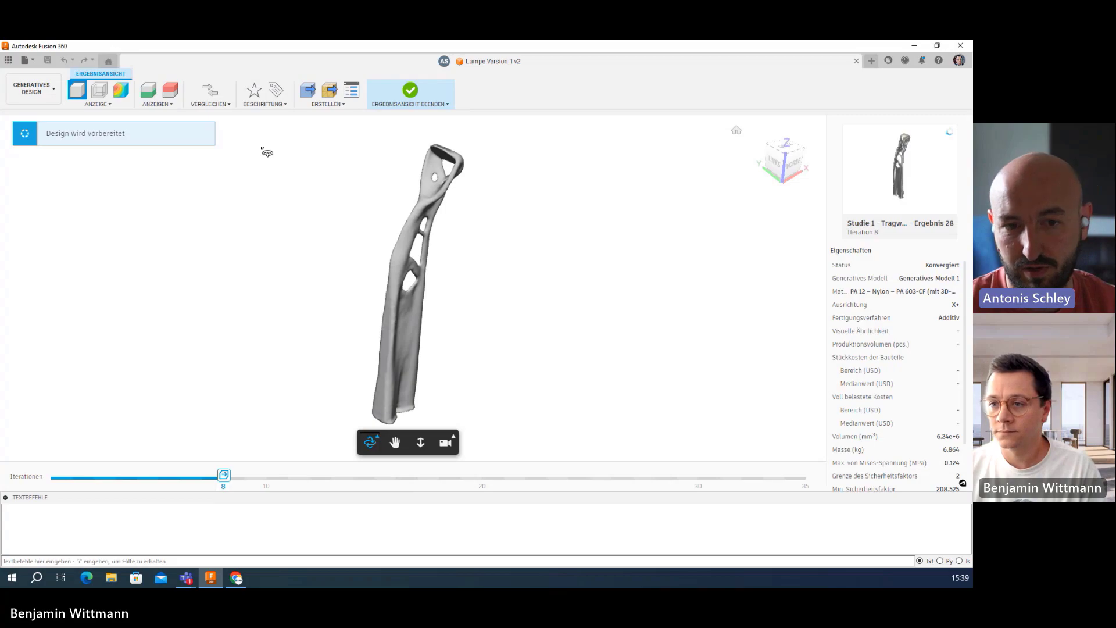
click(211, 90)
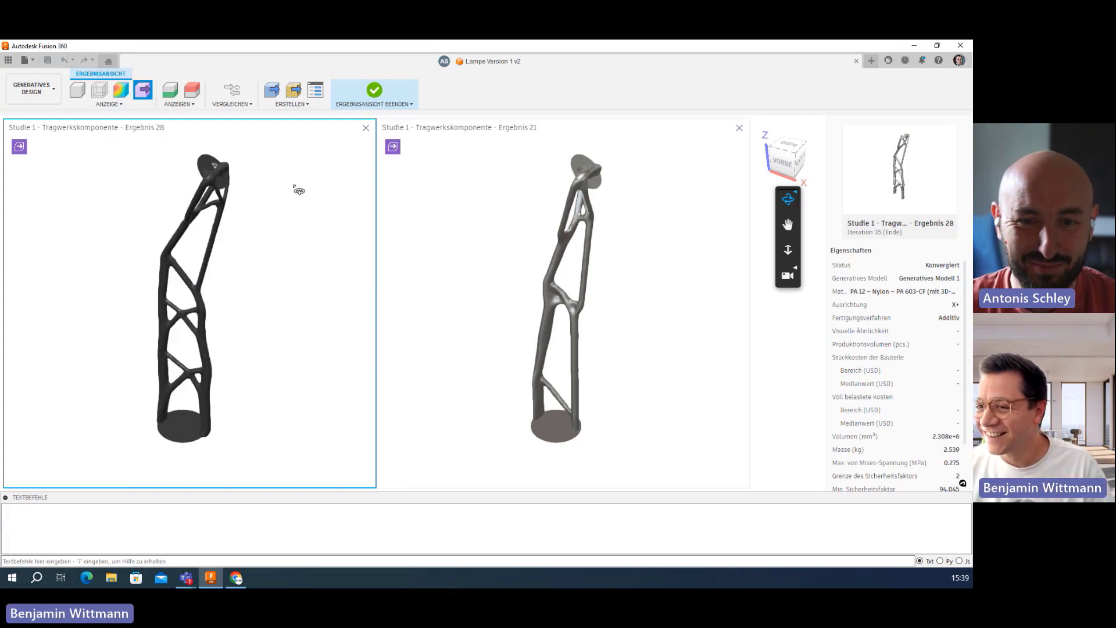
- Orbit Ergebnis 28 and Ergebnis 21 together through tilted, front and left-side views
mouse_move(244, 318)
mouse_down()
mouse_move(224, 329)
mouse_move(323, 321)
mouse_move(306, 307)
mouse_move(244, 374)
mouse_move(209, 285)
mouse_move(311, 316)
mouse_move(256, 307)
mouse_move(219, 281)
mouse_move(323, 343)
mouse_move(192, 302)
mouse_move(140, 252)
mouse_move(263, 231)
mouse_move(166, 181)
mouse_move(212, 294)
mouse_move(239, 289)
mouse_move(181, 201)
mouse_move(94, 204)
mouse_move(149, 219)
mouse_move(155, 250)
mouse_move(110, 247)
mouse_up()
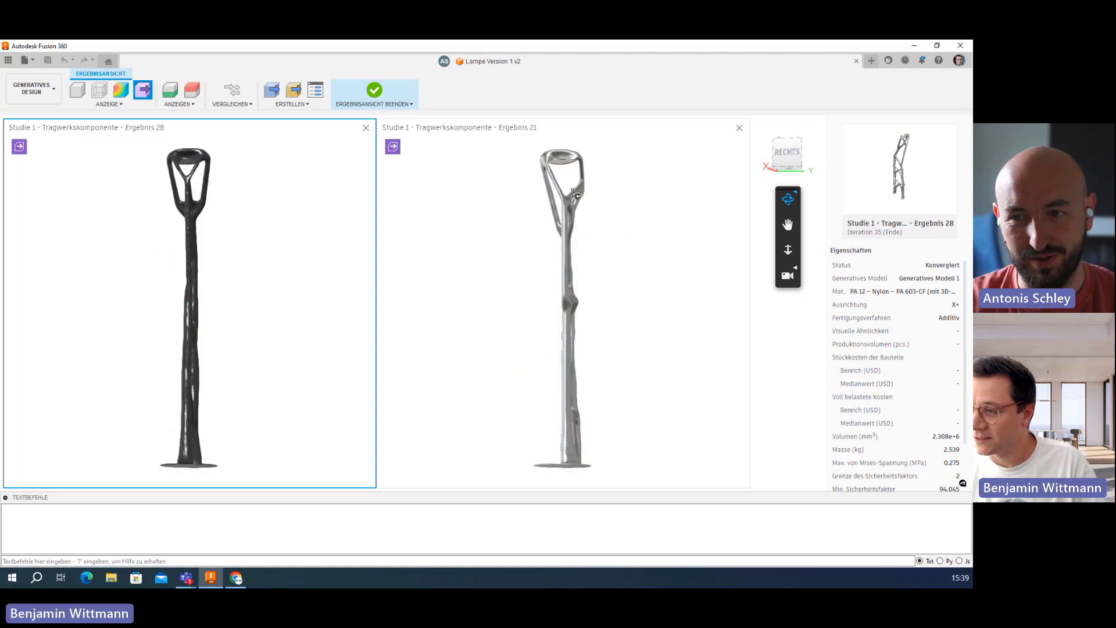
mouse_move(499, 277)
mouse_down()
mouse_move(618, 276)
mouse_move(631, 312)
mouse_up()
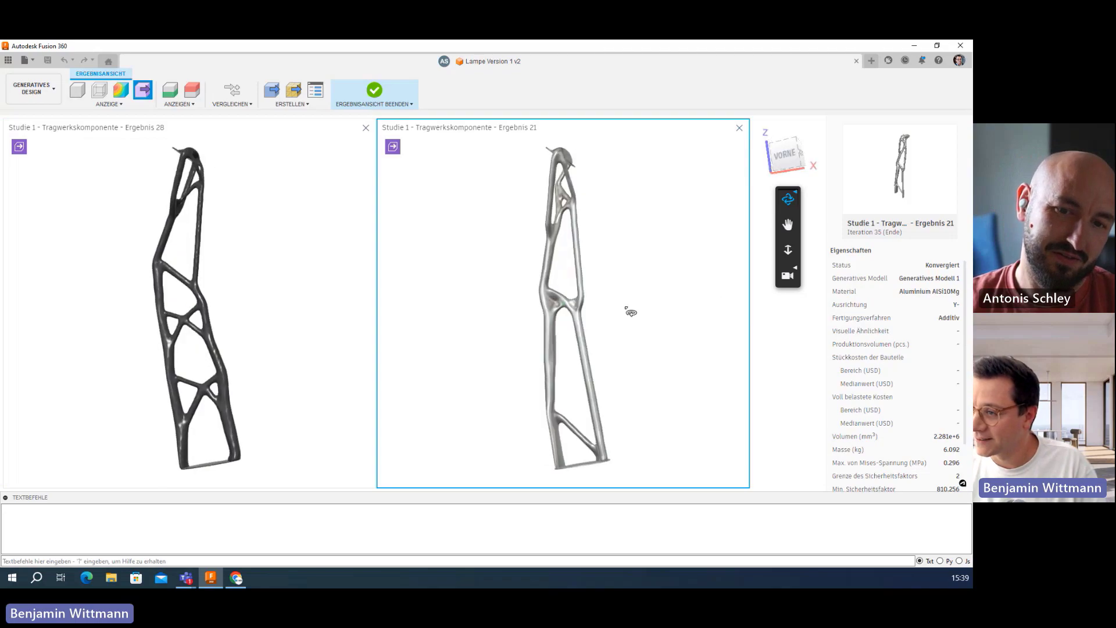
mouse_move(498, 294)
mouse_down()
mouse_move(754, 309)
mouse_move(625, 308)
mouse_up()
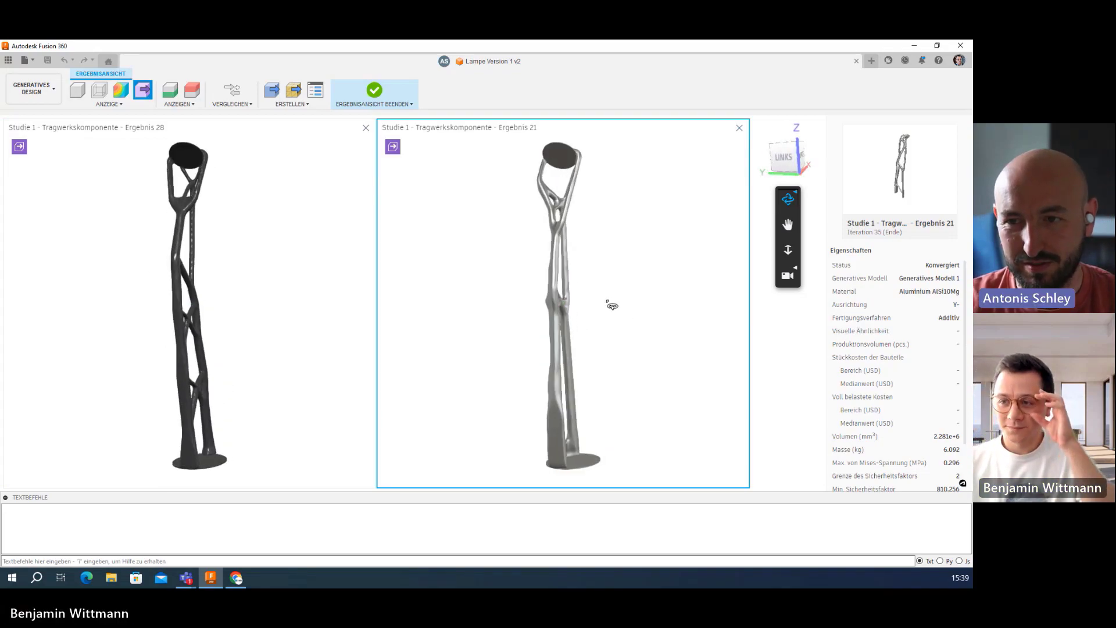
drag(586, 311, 485, 315)
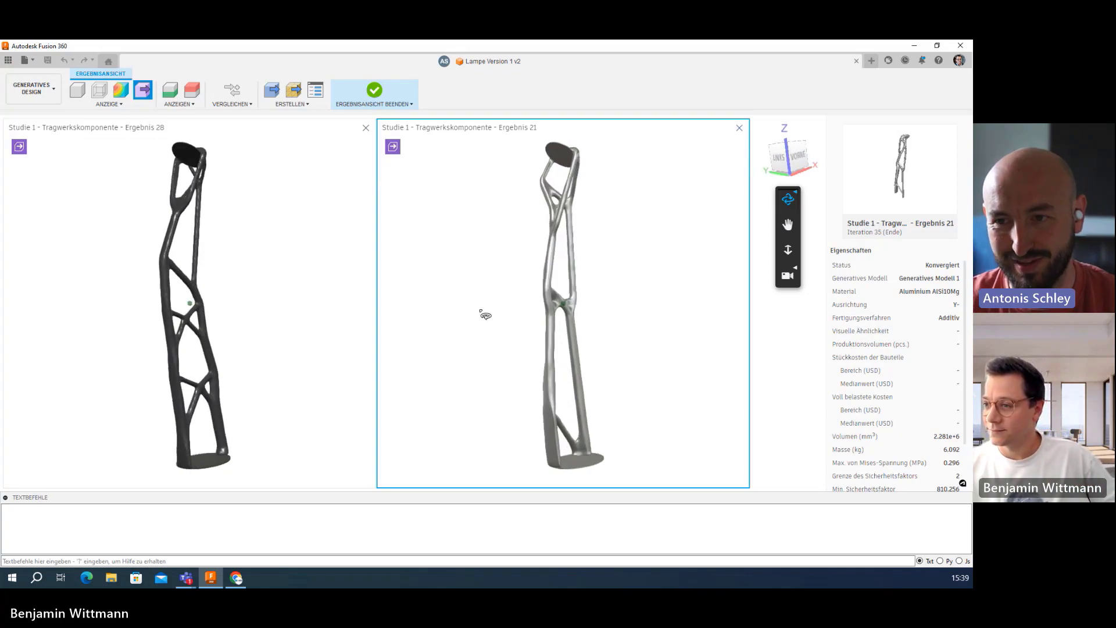
- Exit the results comparison back to the Studie 1 setup, close Job Status, and show the project files
click(372, 89)
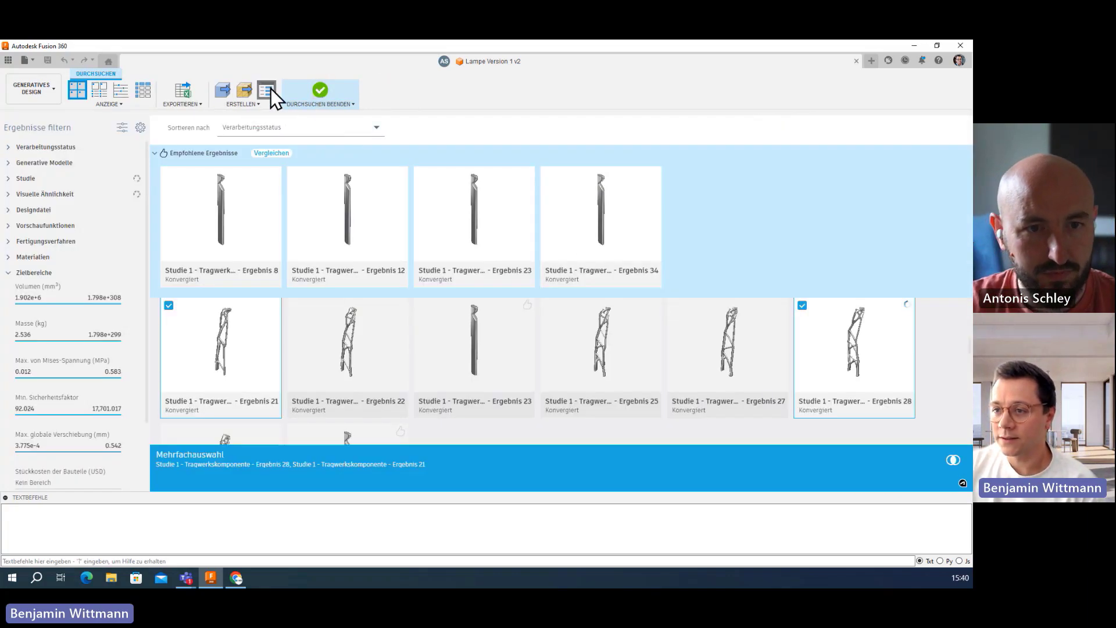
click(270, 89)
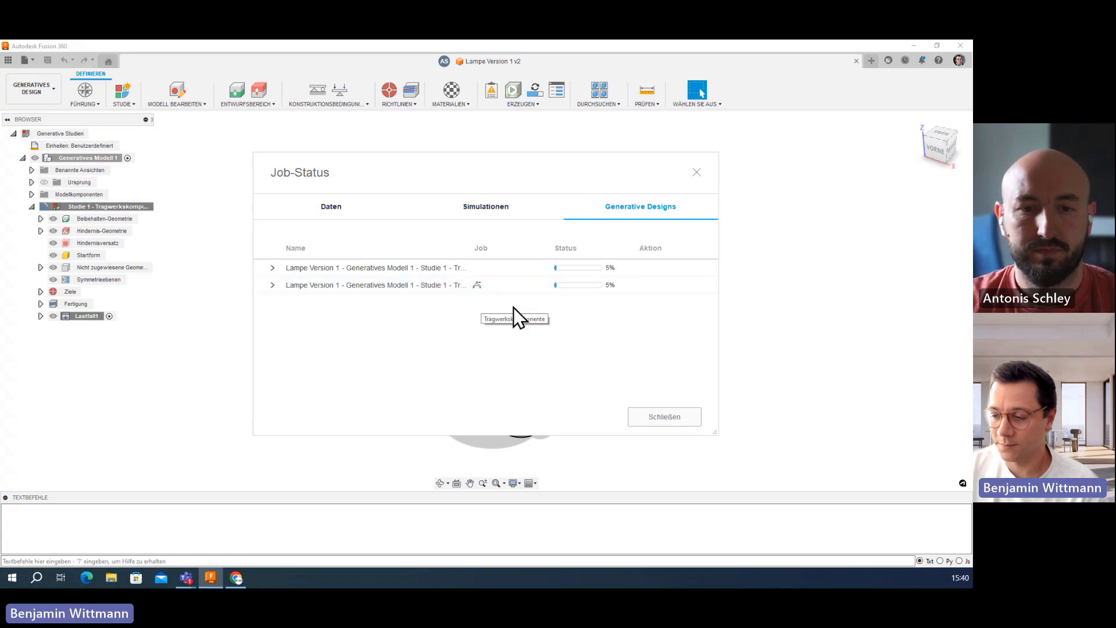
click(673, 418)
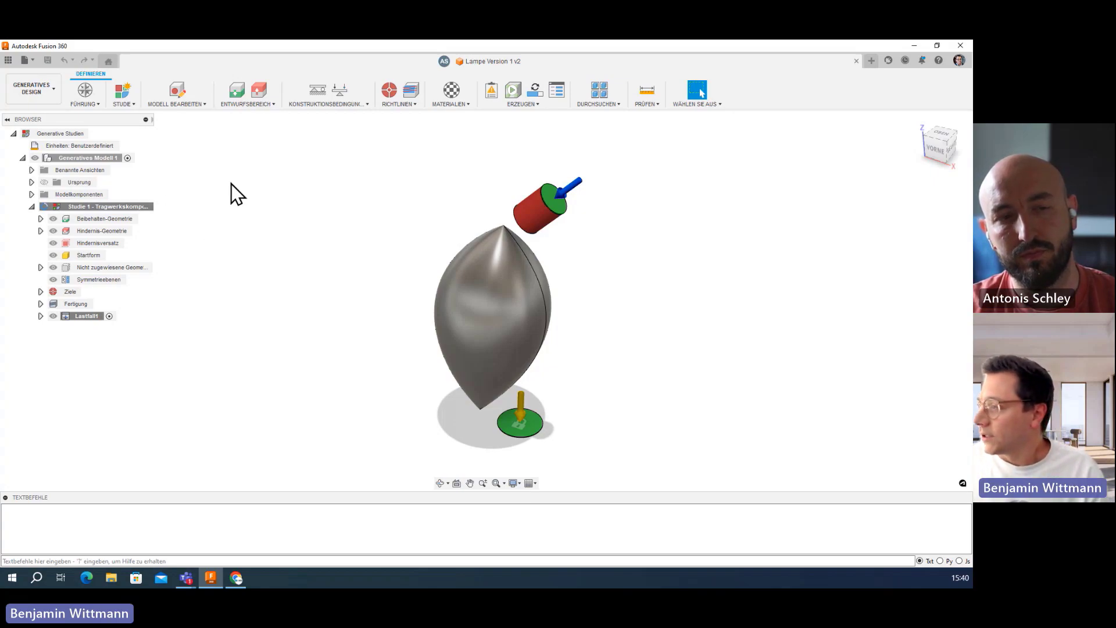
click(8, 60)
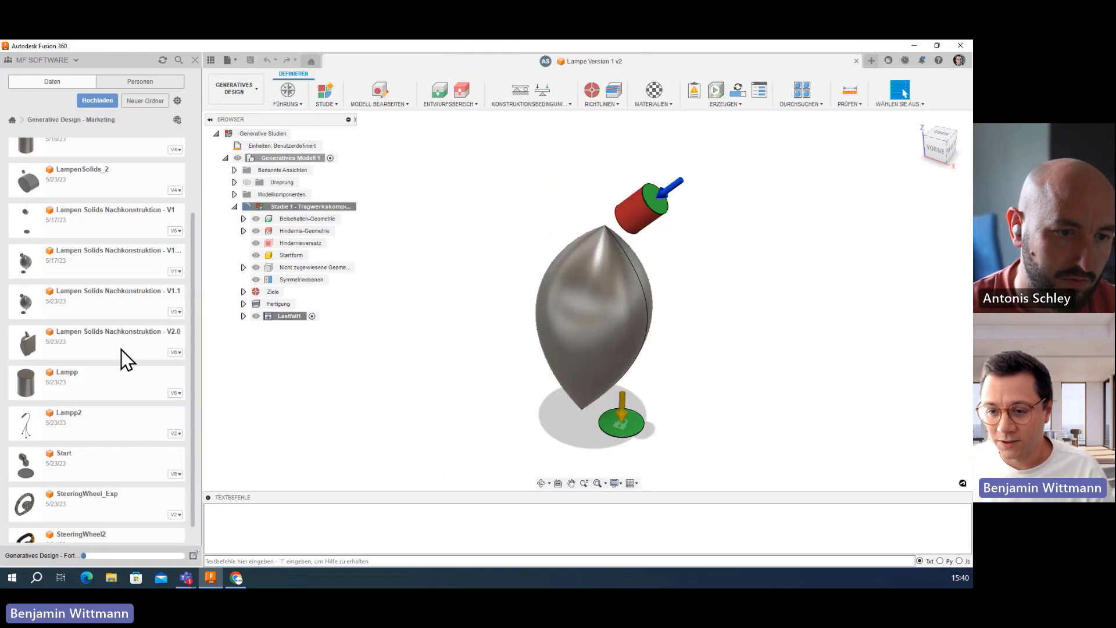
scroll(122, 351, up, 2)
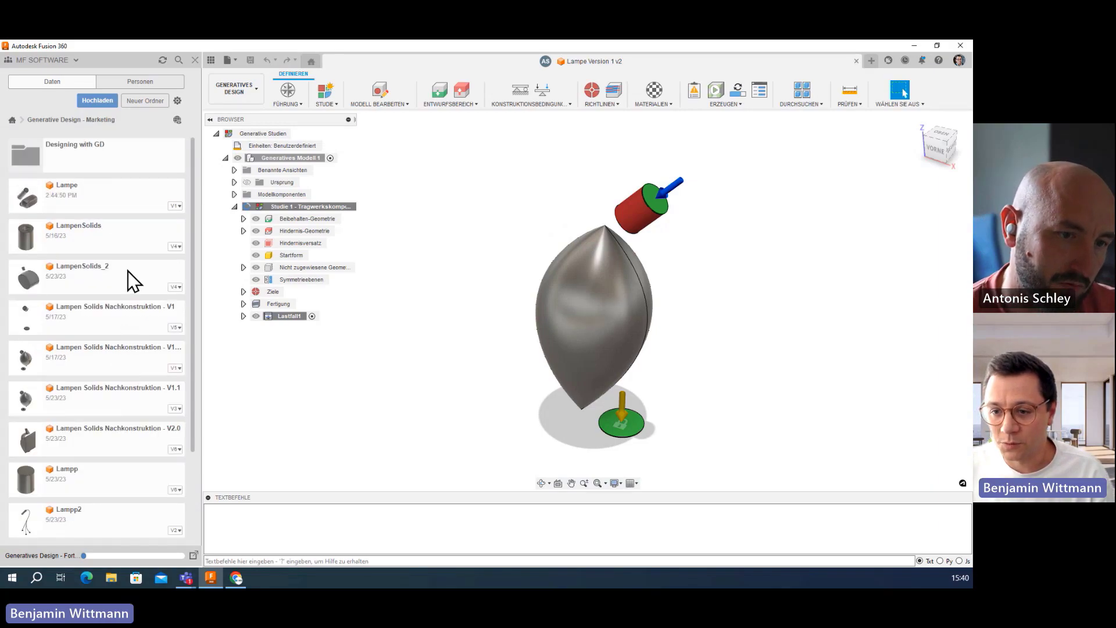
- Open the Designing with GD folder listing the Glas, Lampe, Flow, Lacrosse, Organik and Skeleton files
click(117, 155)
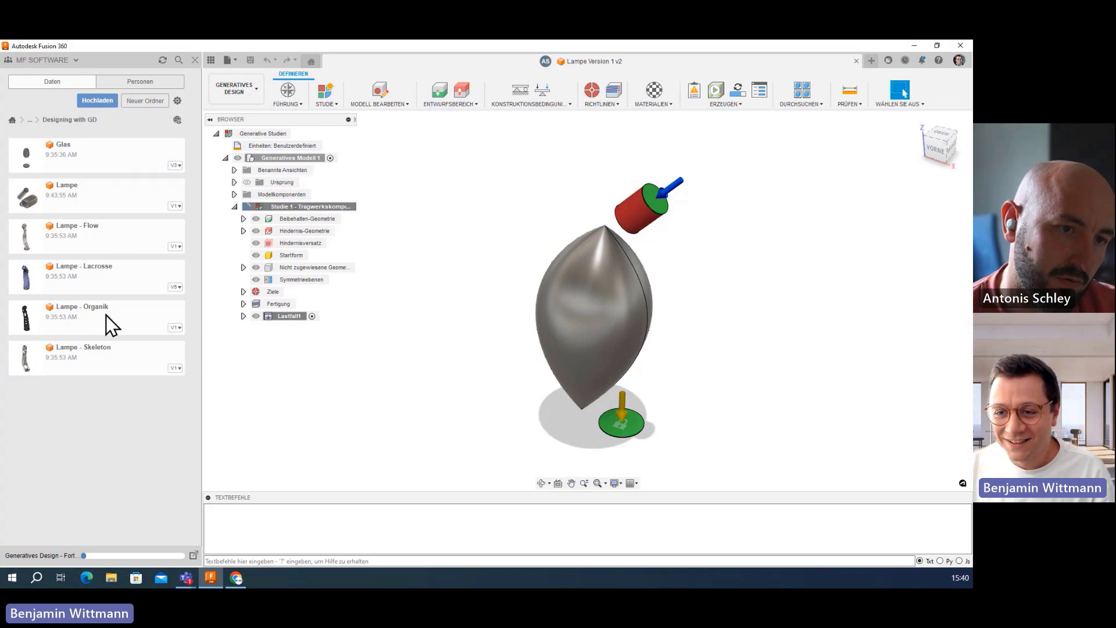
- Open Lampe - Lacrosse and orbit its arm to view the front and back
double_click(102, 278)
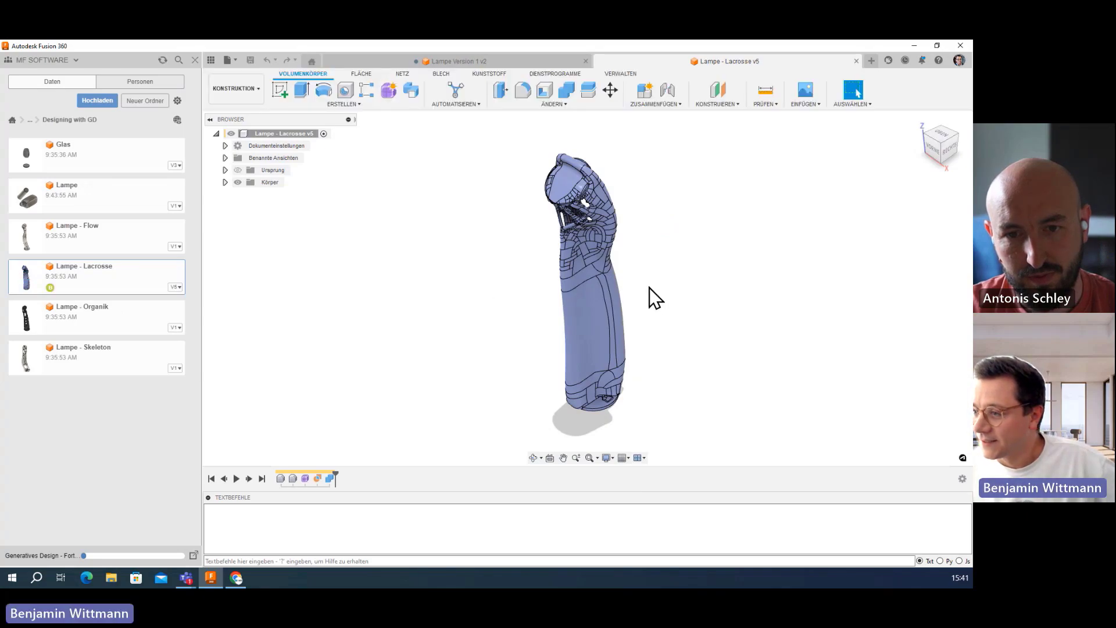
click(533, 458)
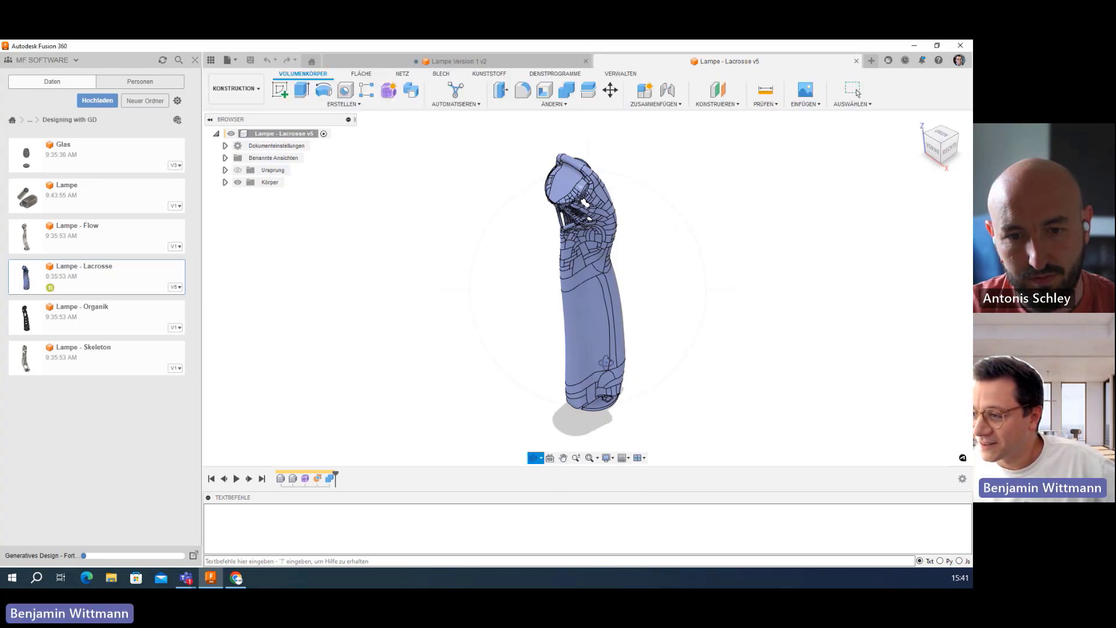
mouse_move(630, 316)
mouse_down()
mouse_move(672, 301)
mouse_move(585, 301)
mouse_move(582, 280)
mouse_up()
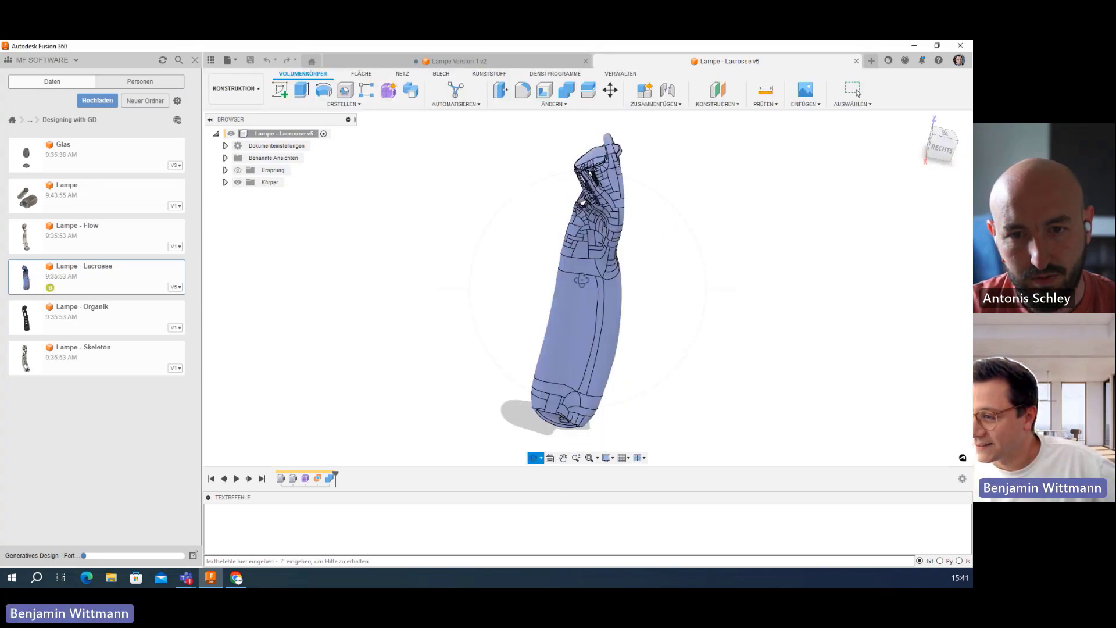
drag(613, 369, 700, 370)
mouse_move(752, 309)
mouse_down()
mouse_move(608, 331)
mouse_move(573, 376)
mouse_up()
key(Escape)
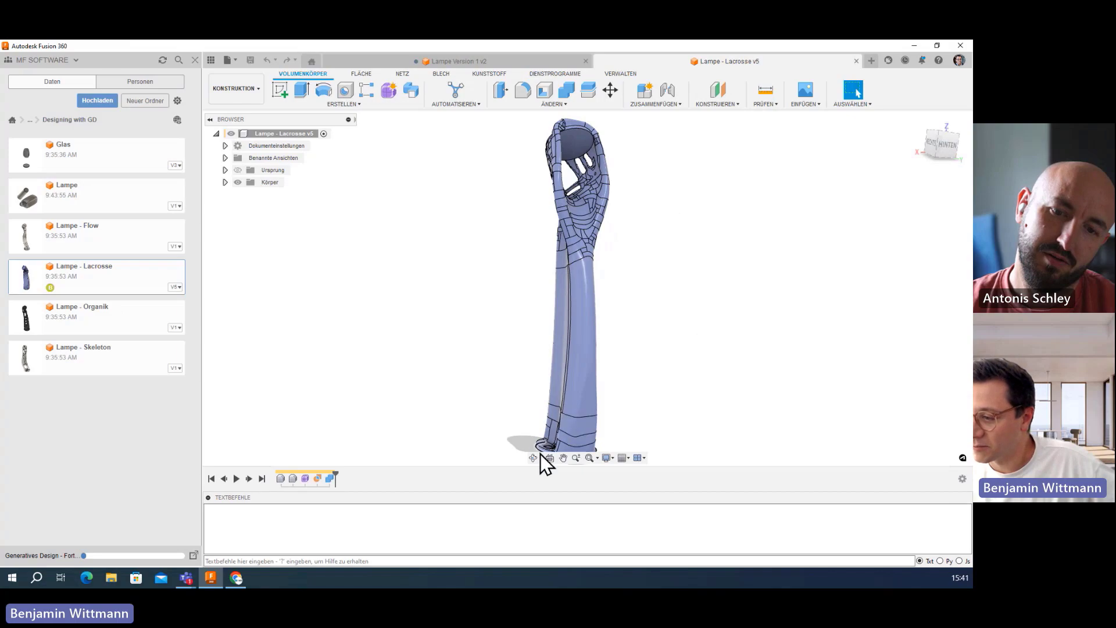
- Orbit the Lacrosse arm to its right side, front, and a leaning front view
click(534, 457)
mouse_move(636, 361)
mouse_down()
mouse_move(695, 349)
mouse_move(546, 265)
mouse_up()
mouse_move(632, 282)
mouse_down()
mouse_move(612, 291)
mouse_move(645, 300)
mouse_move(540, 296)
mouse_up()
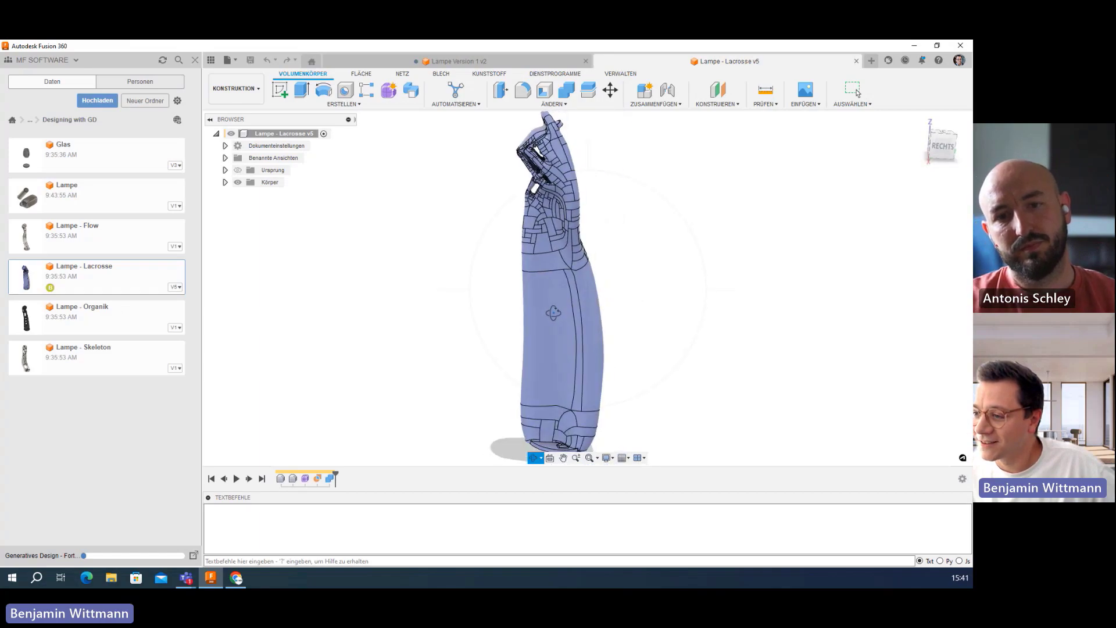
middle_drag(541, 296, 515, 286)
scroll(517, 287, up, 2)
scroll(523, 300, down, 3)
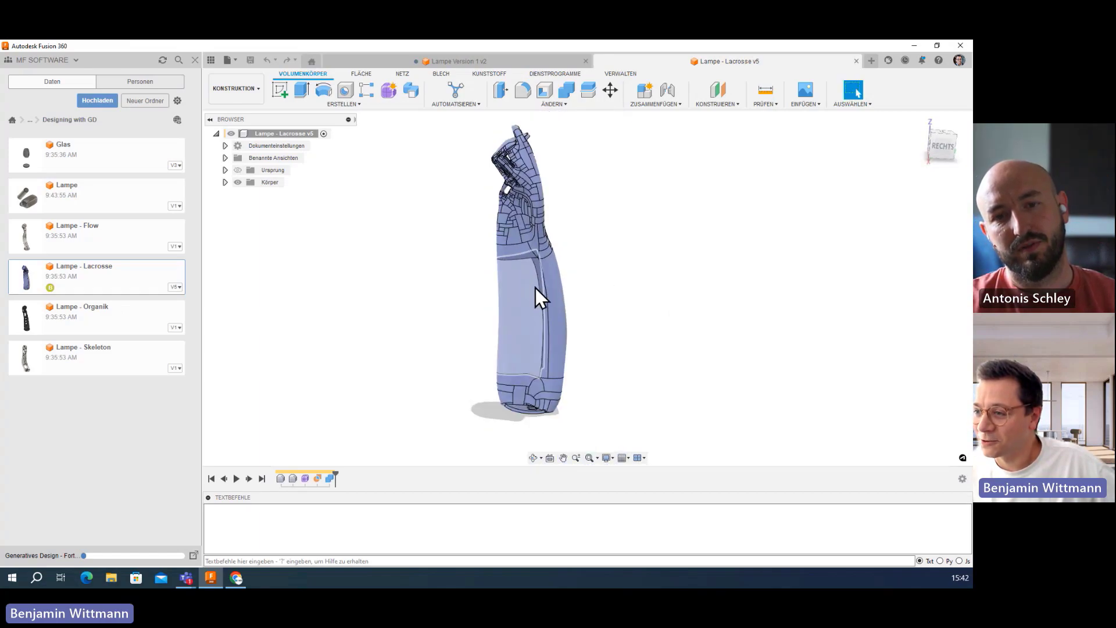
click(533, 457)
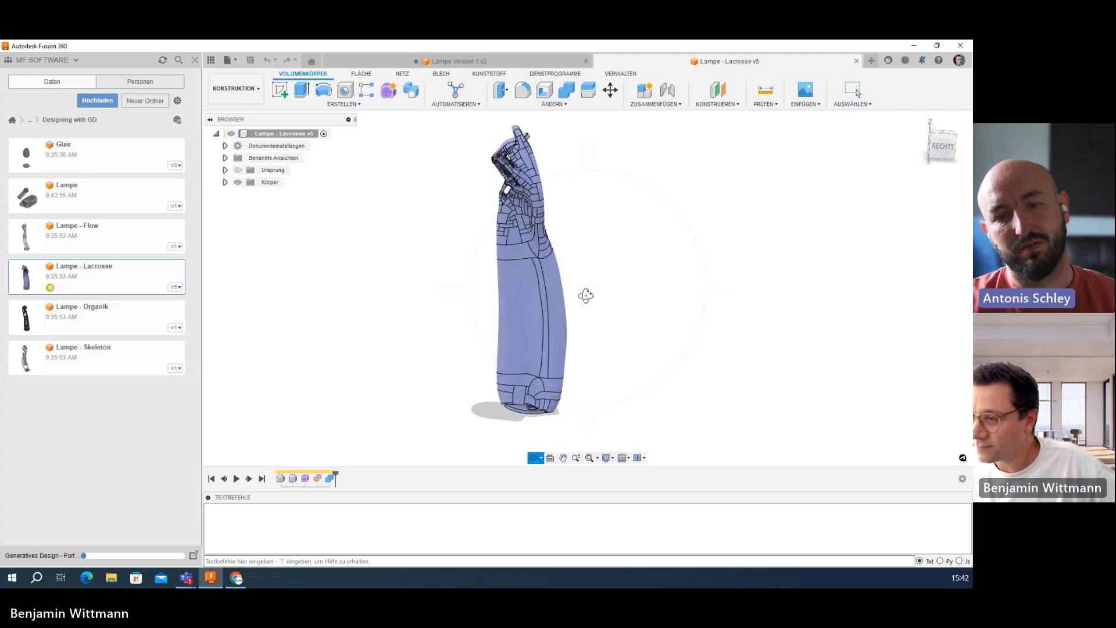
mouse_move(586, 294)
mouse_down()
mouse_move(637, 311)
mouse_move(493, 294)
mouse_move(533, 299)
mouse_up()
key(Escape)
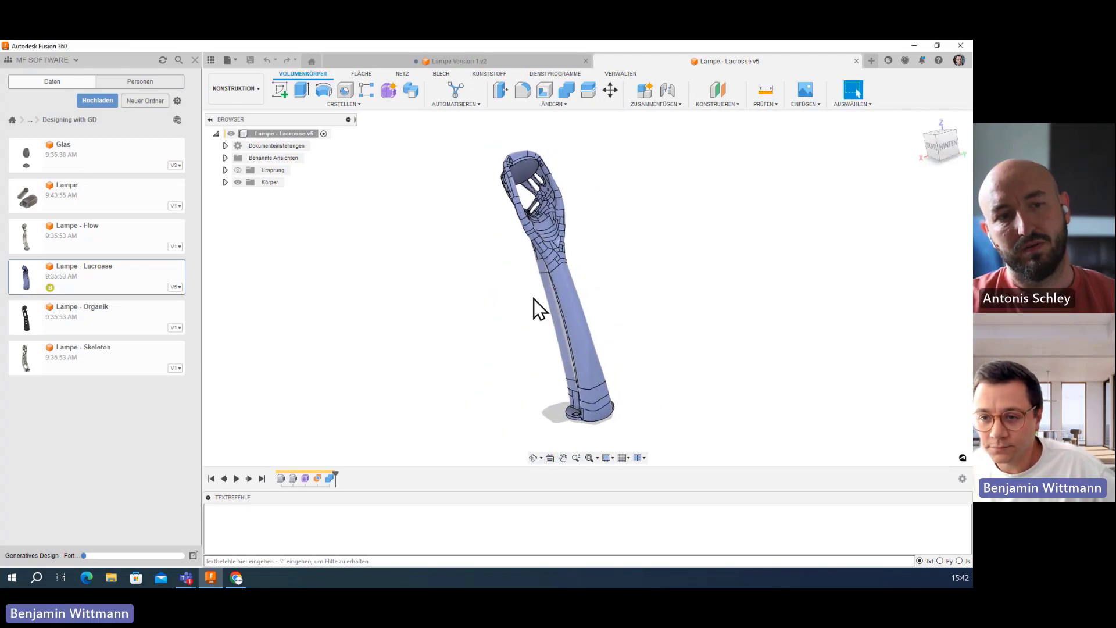
- Open Lampe - Organik and orbit its arm through side, back, front and tilted views
double_click(97, 319)
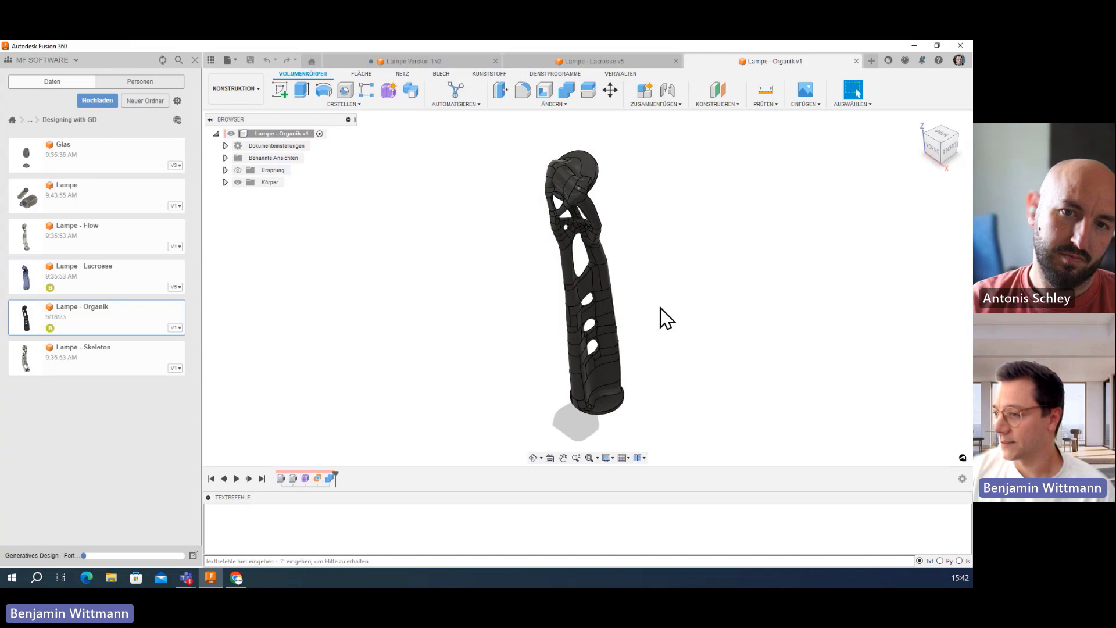
click(533, 455)
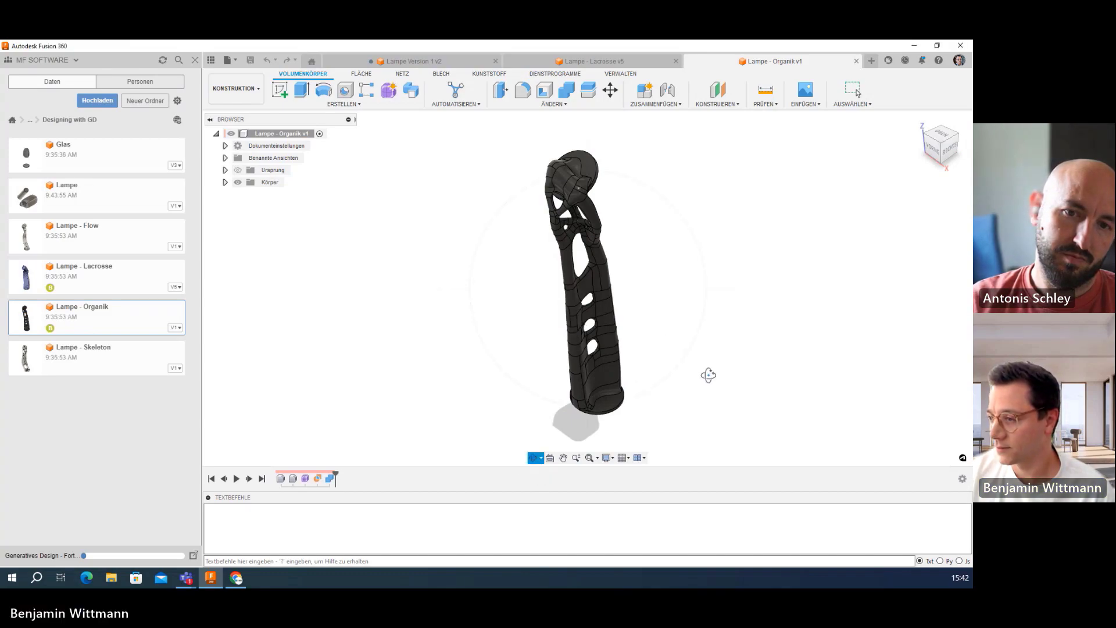
mouse_move(707, 374)
mouse_down()
mouse_move(654, 331)
mouse_move(680, 230)
mouse_move(640, 303)
mouse_up()
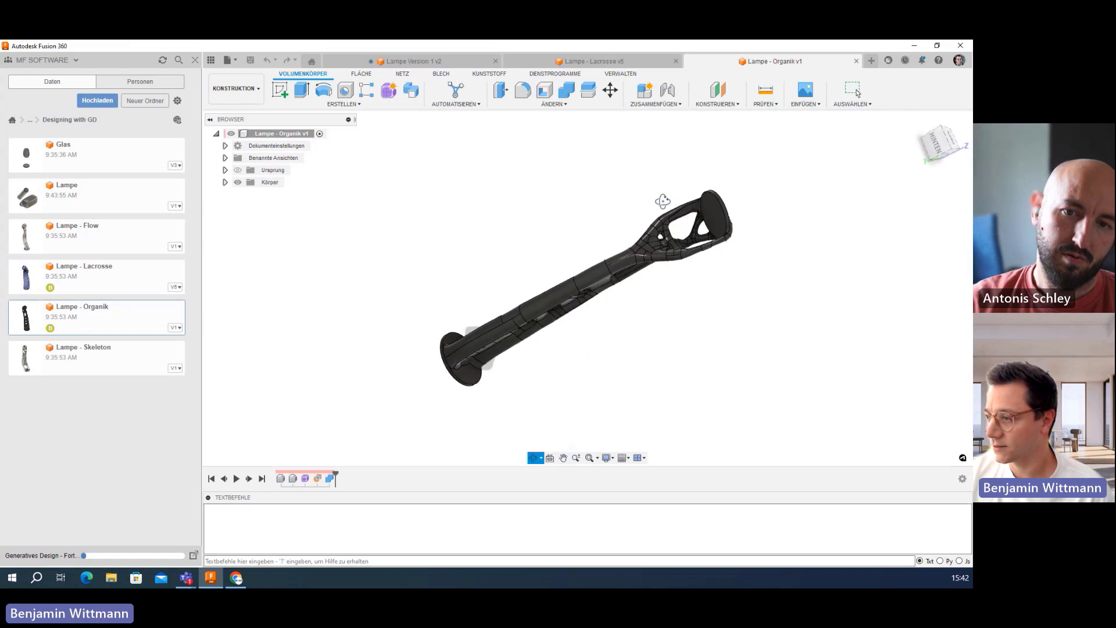
mouse_move(561, 344)
mouse_down()
mouse_move(654, 363)
mouse_move(625, 279)
mouse_move(657, 284)
mouse_up()
mouse_move(475, 325)
mouse_down()
mouse_move(543, 277)
mouse_move(644, 312)
mouse_move(678, 302)
mouse_move(640, 302)
mouse_up()
mouse_move(521, 149)
mouse_down()
mouse_move(548, 273)
mouse_move(617, 217)
mouse_move(548, 216)
mouse_move(558, 200)
mouse_move(594, 201)
mouse_move(590, 323)
mouse_up()
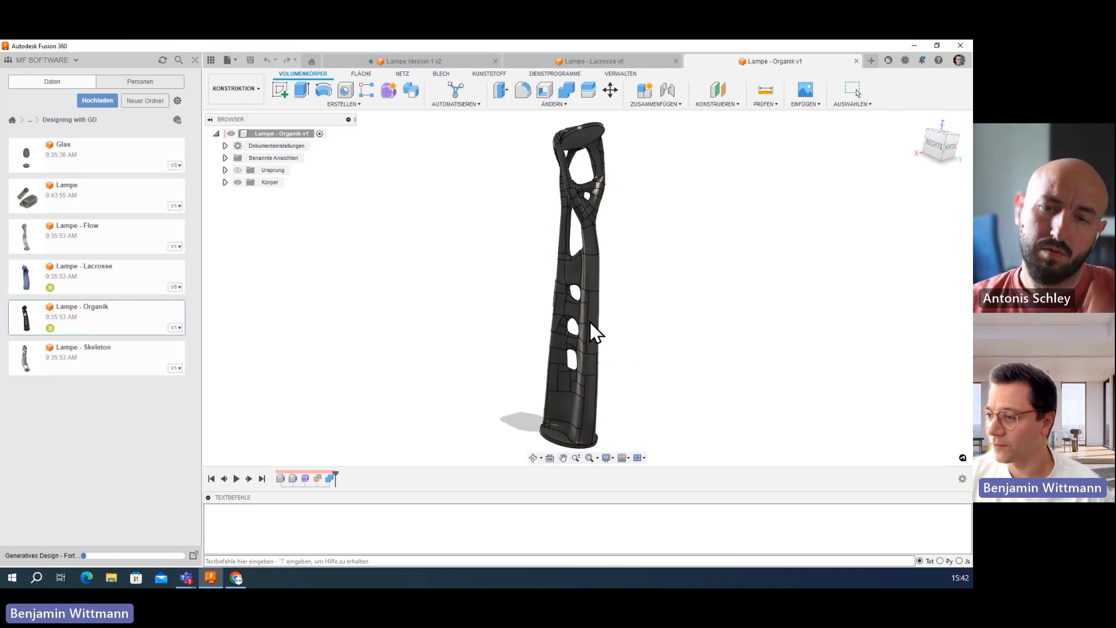
key(Escape)
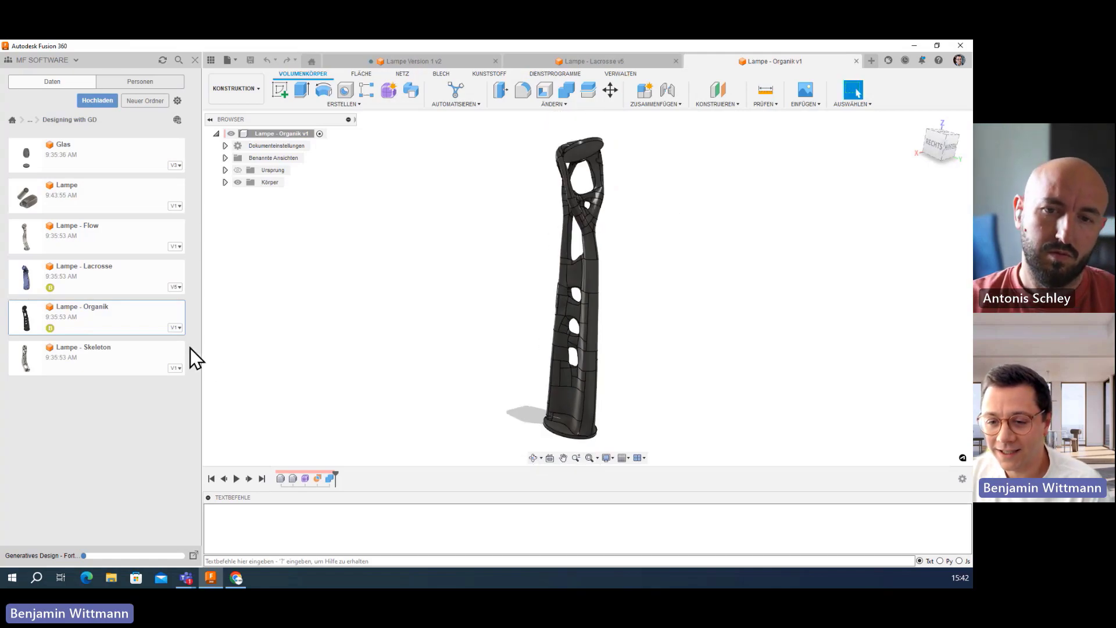
- Open Lampe - Skeleton and orbit its arm through side and upright views
double_click(102, 360)
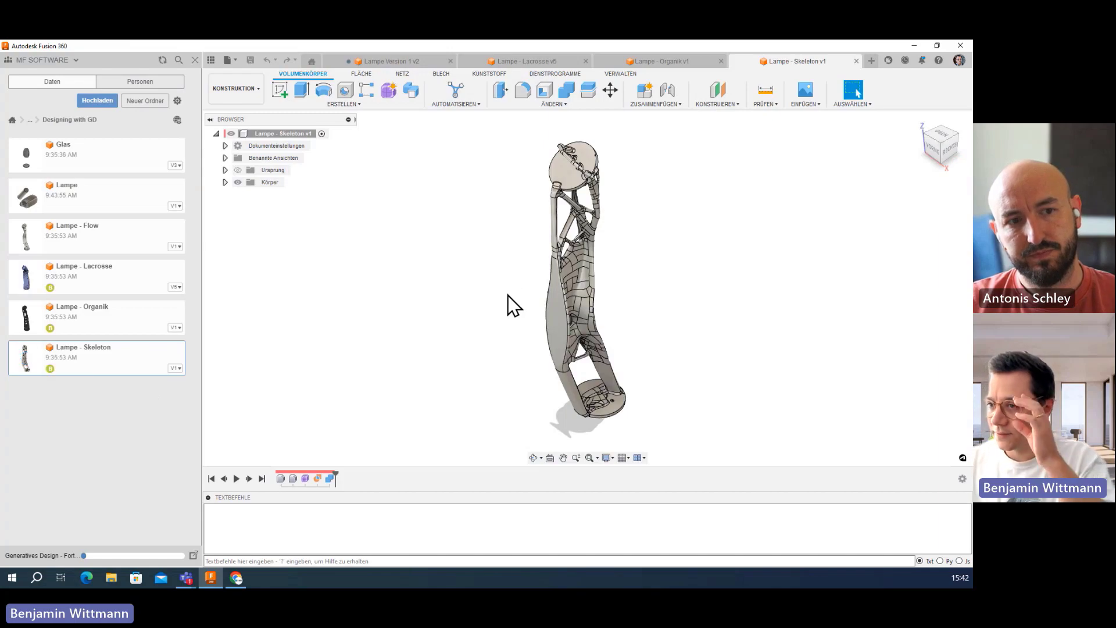
middle_drag(492, 306, 559, 323)
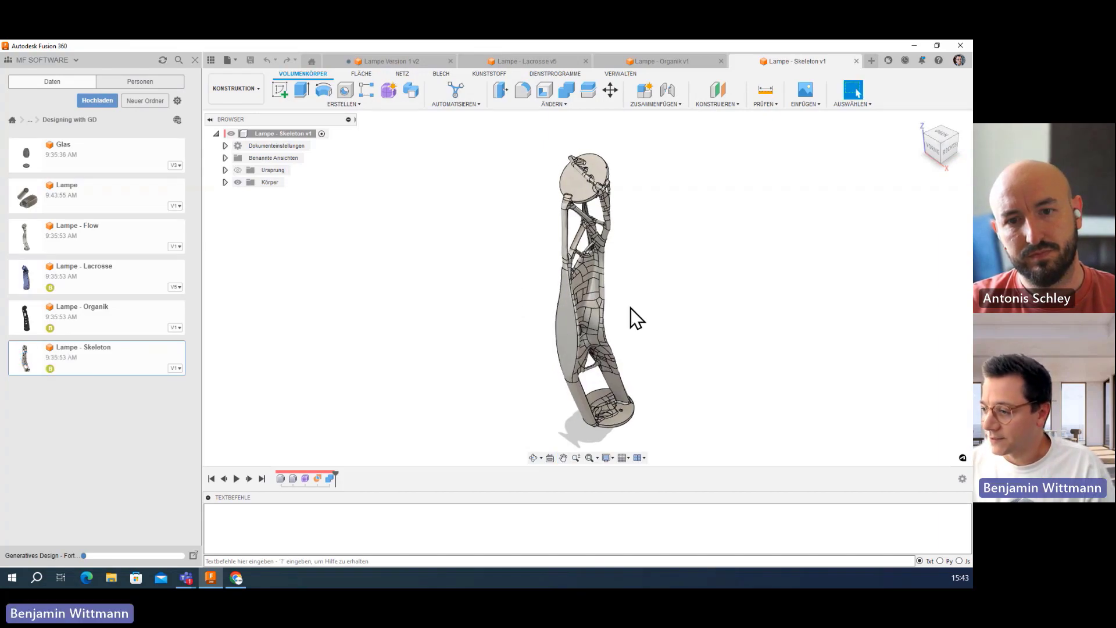
drag(542, 443, 599, 278)
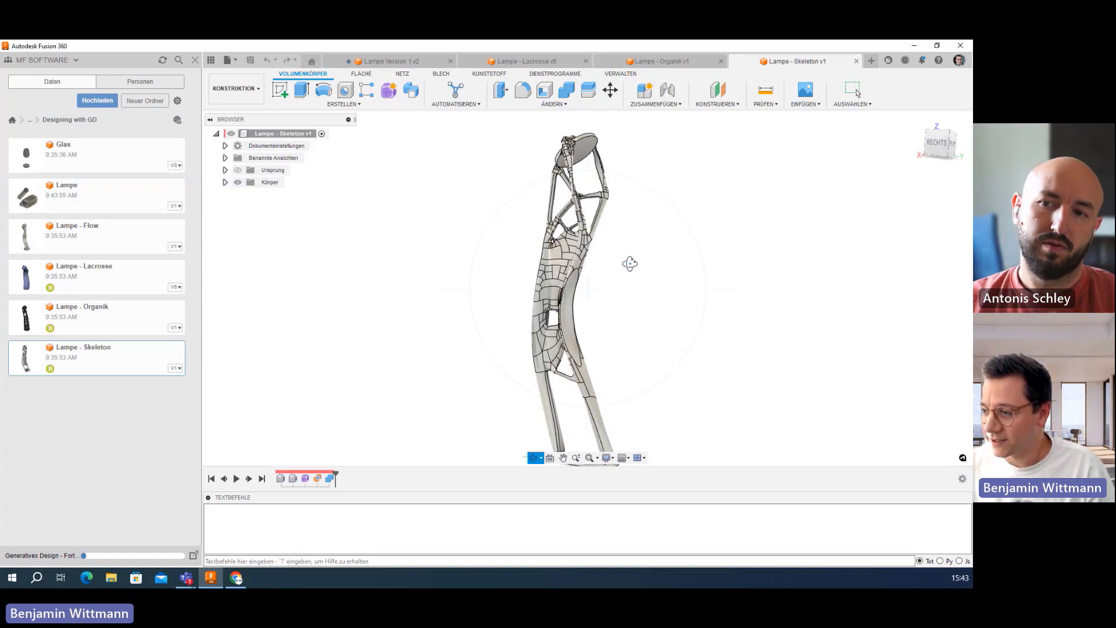
mouse_move(578, 239)
mouse_down()
mouse_move(598, 255)
mouse_move(615, 354)
mouse_move(576, 359)
mouse_up()
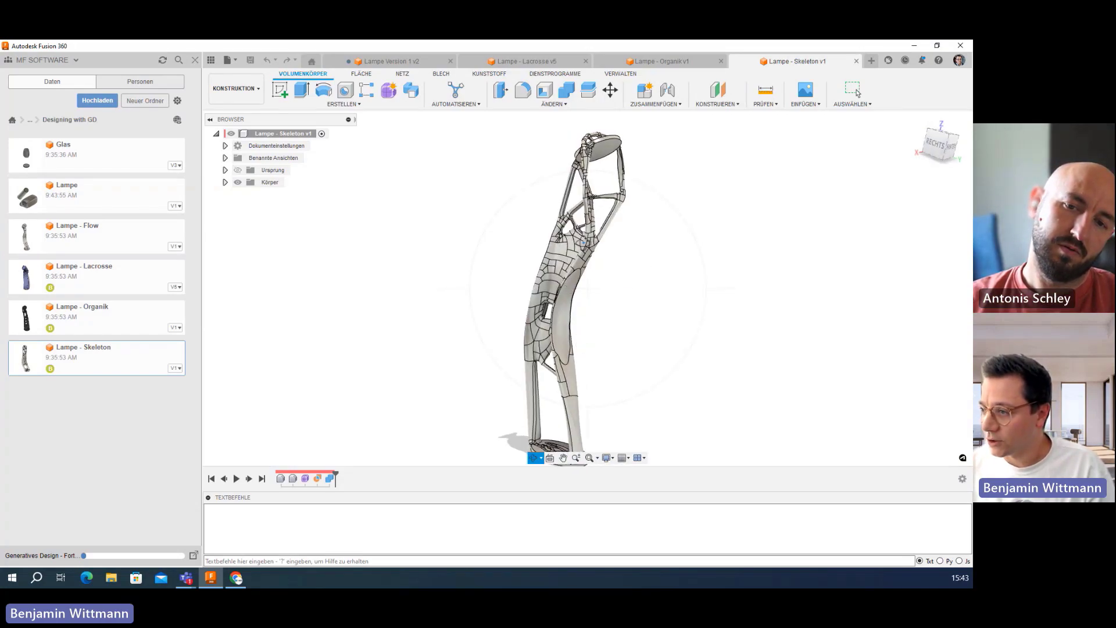
mouse_move(583, 243)
mouse_down()
mouse_move(523, 239)
mouse_move(622, 243)
mouse_up()
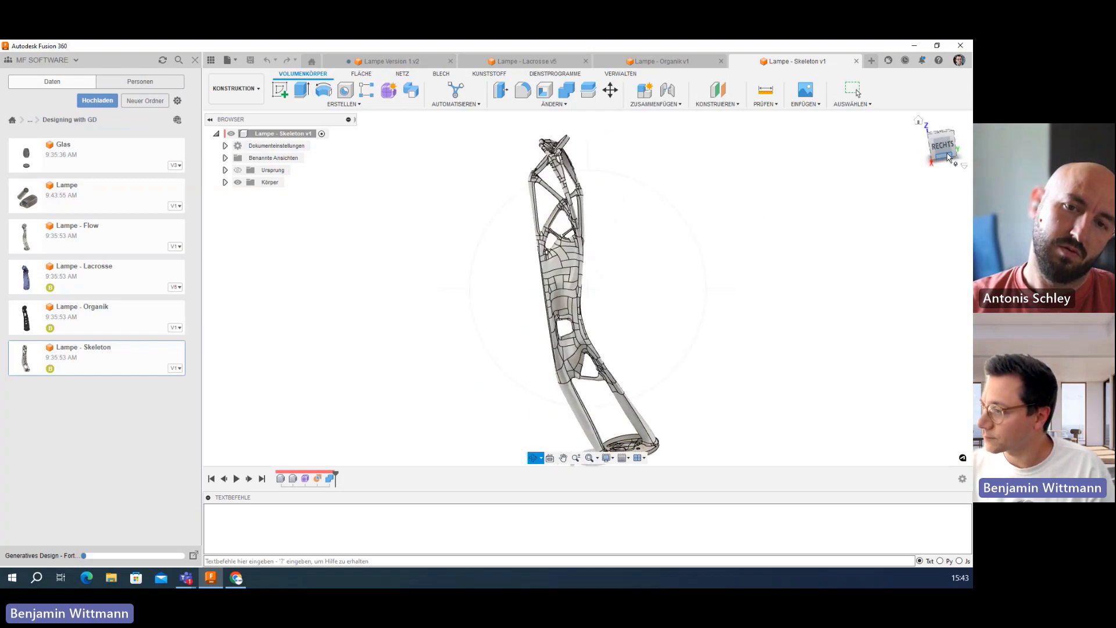
mouse_move(824, 214)
mouse_down()
mouse_move(820, 231)
mouse_move(668, 317)
mouse_up()
key(Escape)
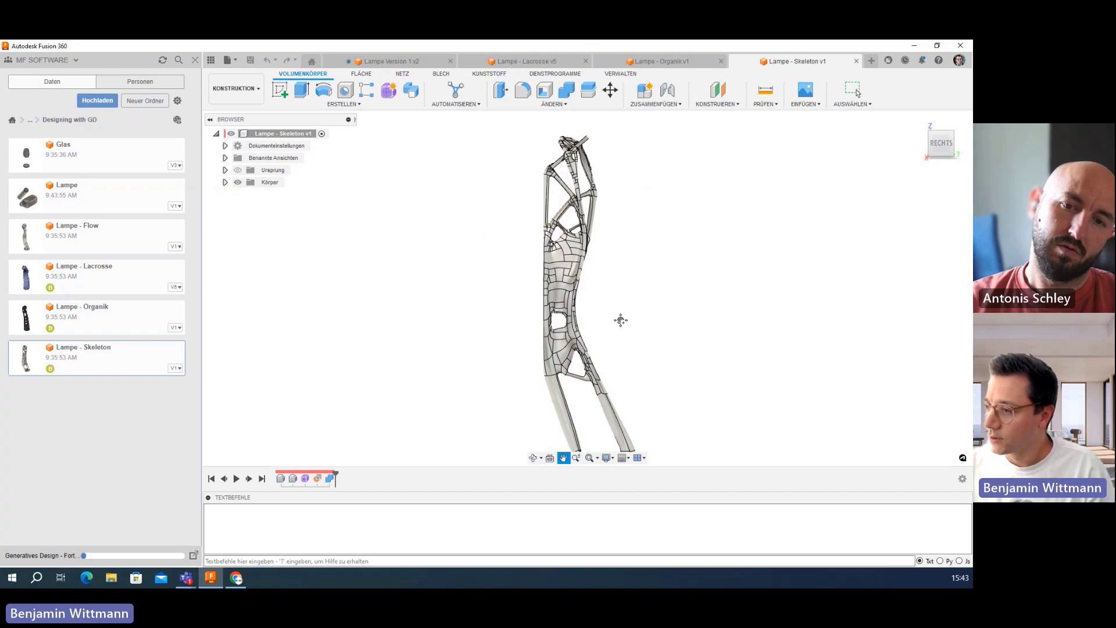
- Orbit the Skeleton arm from back to left side, then up to see the lampshade top
mouse_move(620, 319)
shift+middle_down()
mouse_move(593, 302)
mouse_move(581, 259)
shift+middle_up()
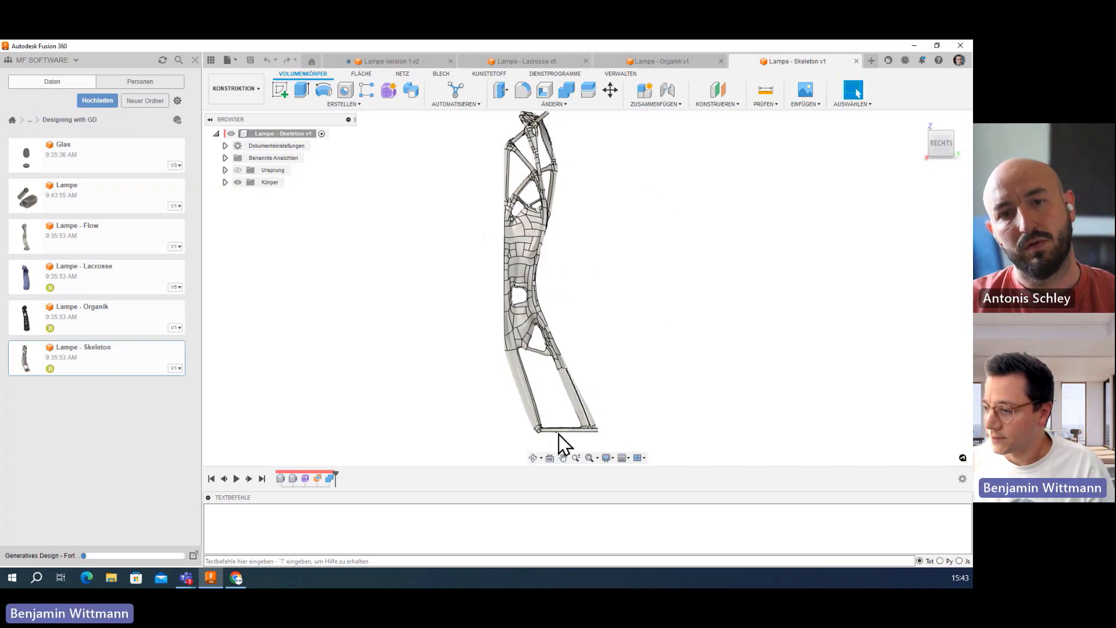
click(533, 457)
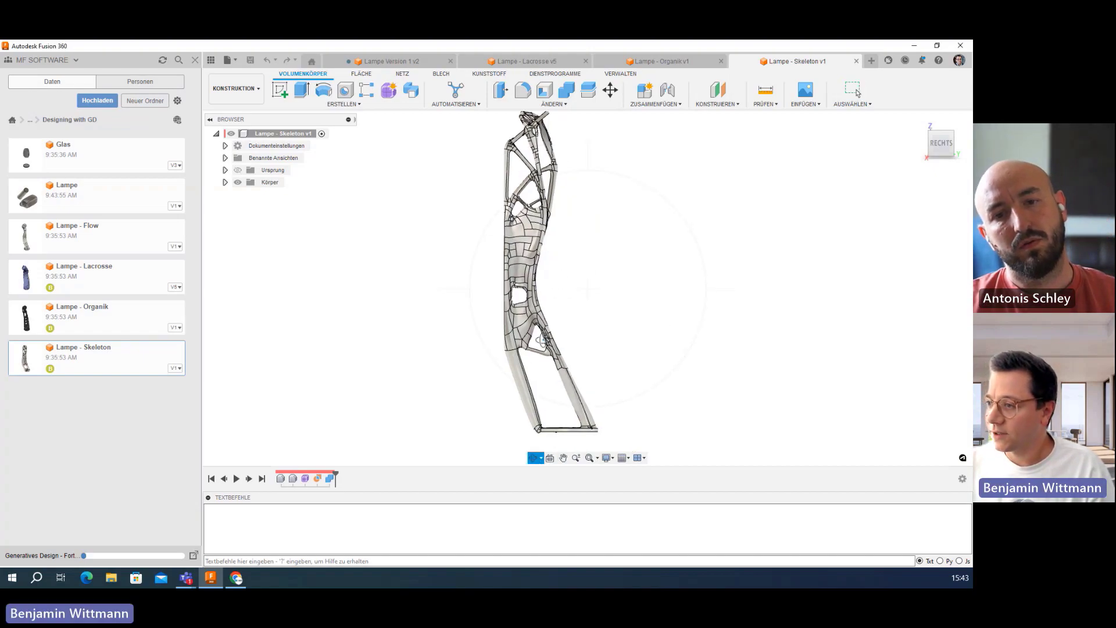
mouse_move(542, 340)
mouse_down()
mouse_move(585, 181)
mouse_move(574, 253)
mouse_move(546, 299)
mouse_move(477, 301)
mouse_up()
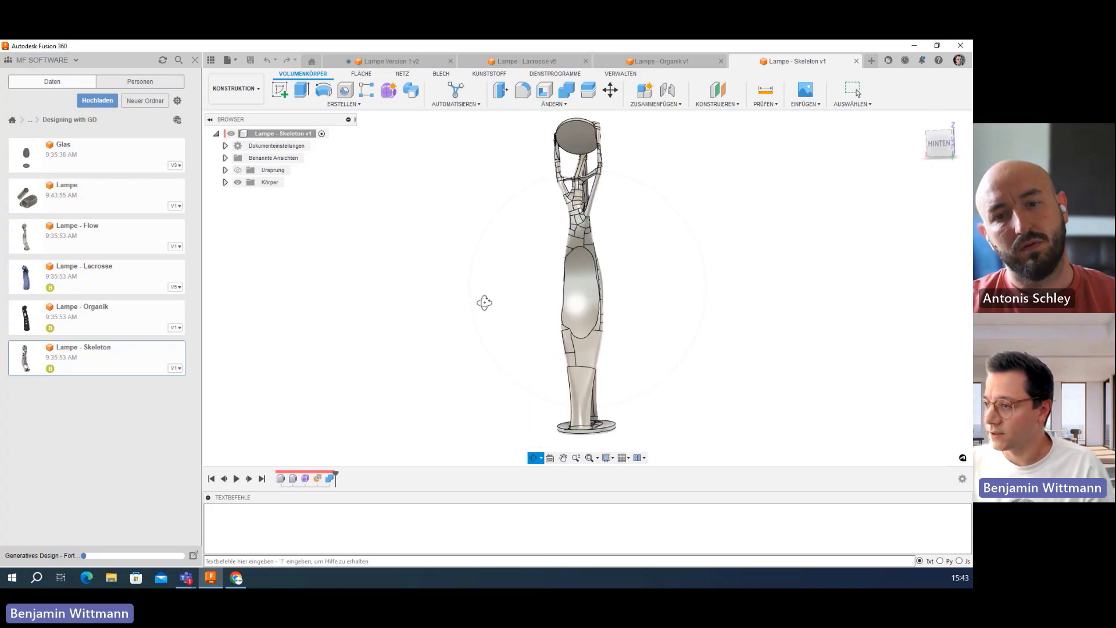
mouse_move(622, 281)
mouse_down()
mouse_move(503, 289)
mouse_move(588, 289)
mouse_up()
scroll(588, 289, up, 2)
scroll(588, 289, down, 3)
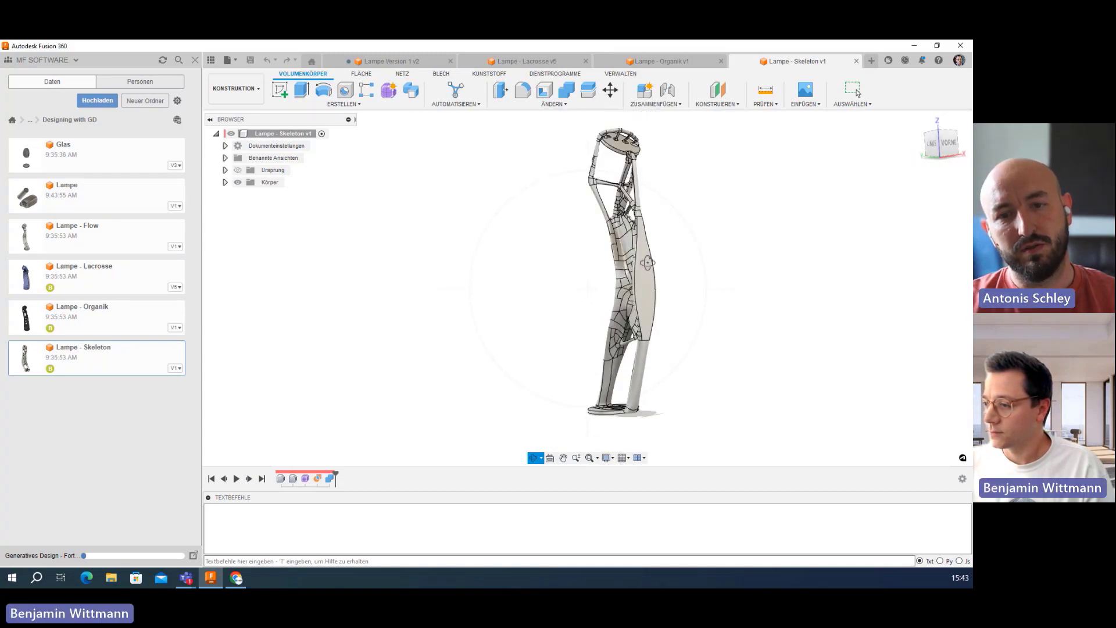
mouse_move(670, 251)
mouse_down()
mouse_move(656, 274)
mouse_move(657, 261)
mouse_move(637, 274)
mouse_up()
key(Escape)
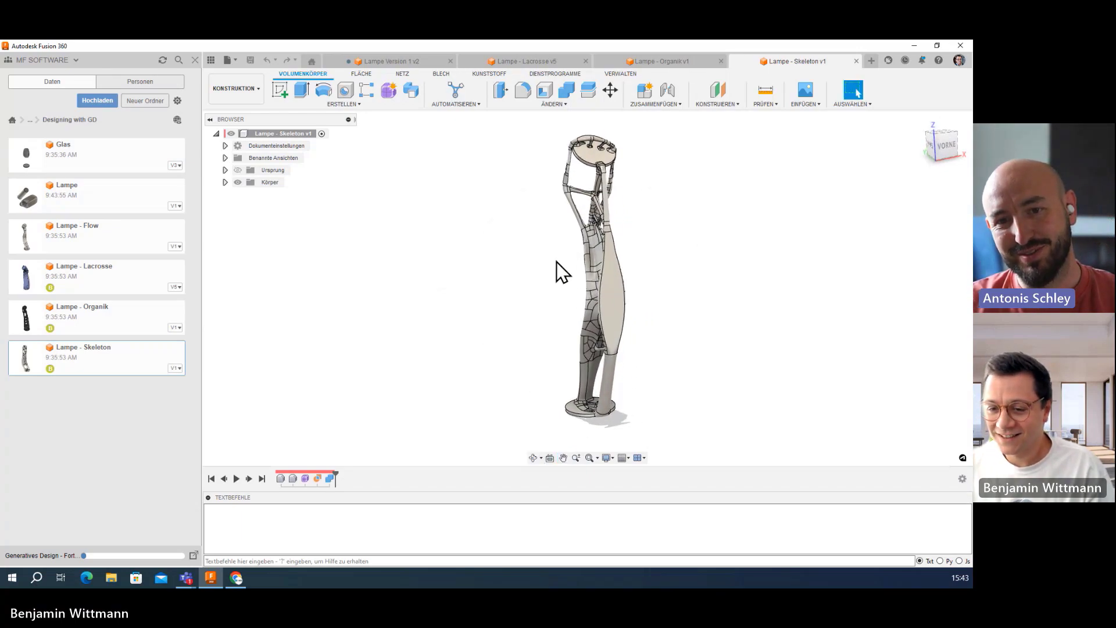
- Orbit the Skeleton lamp round to its back and toward a top-front angle
click(532, 459)
mouse_move(543, 273)
mouse_down()
mouse_move(672, 272)
mouse_move(695, 289)
mouse_move(624, 197)
mouse_up()
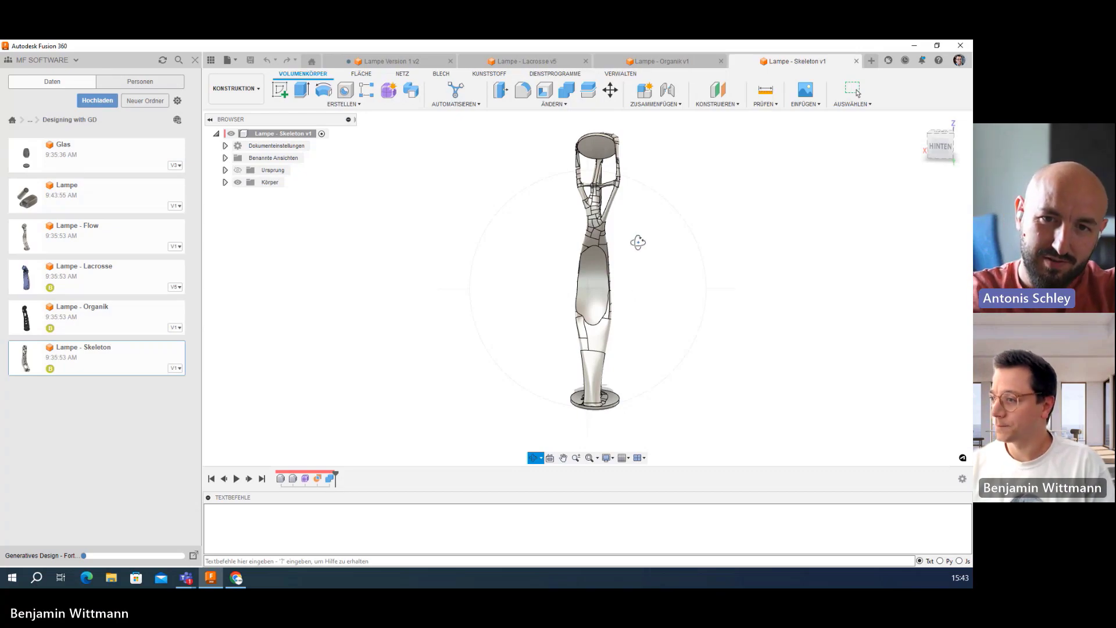
mouse_move(571, 258)
mouse_down()
mouse_move(714, 296)
mouse_move(715, 266)
mouse_up()
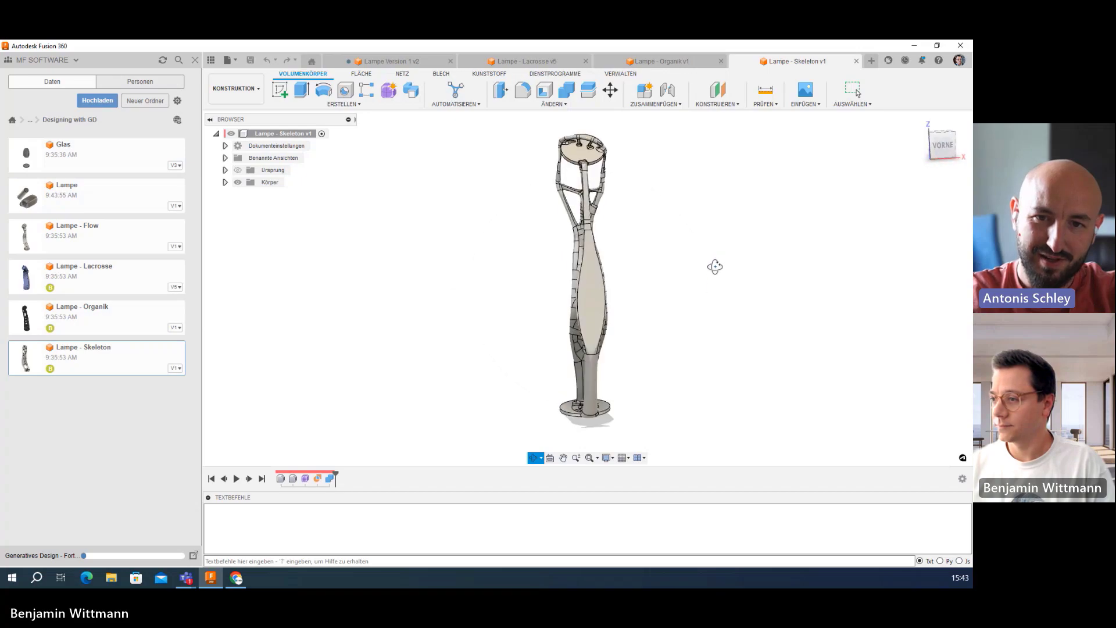
scroll(599, 133, up, 3)
scroll(662, 194, up, 5)
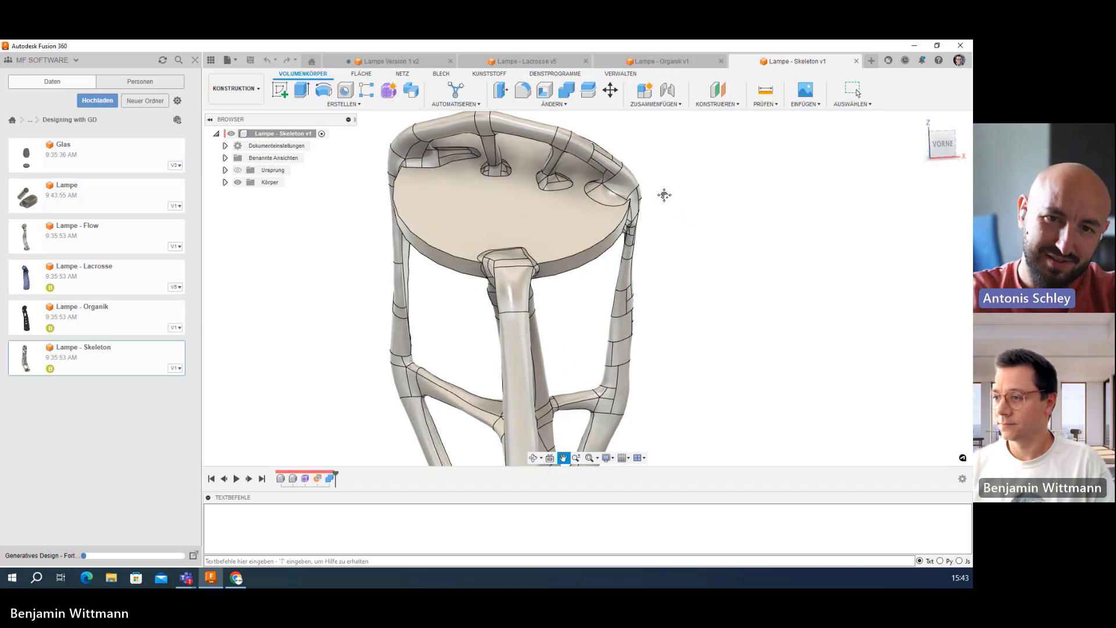
key(Escape)
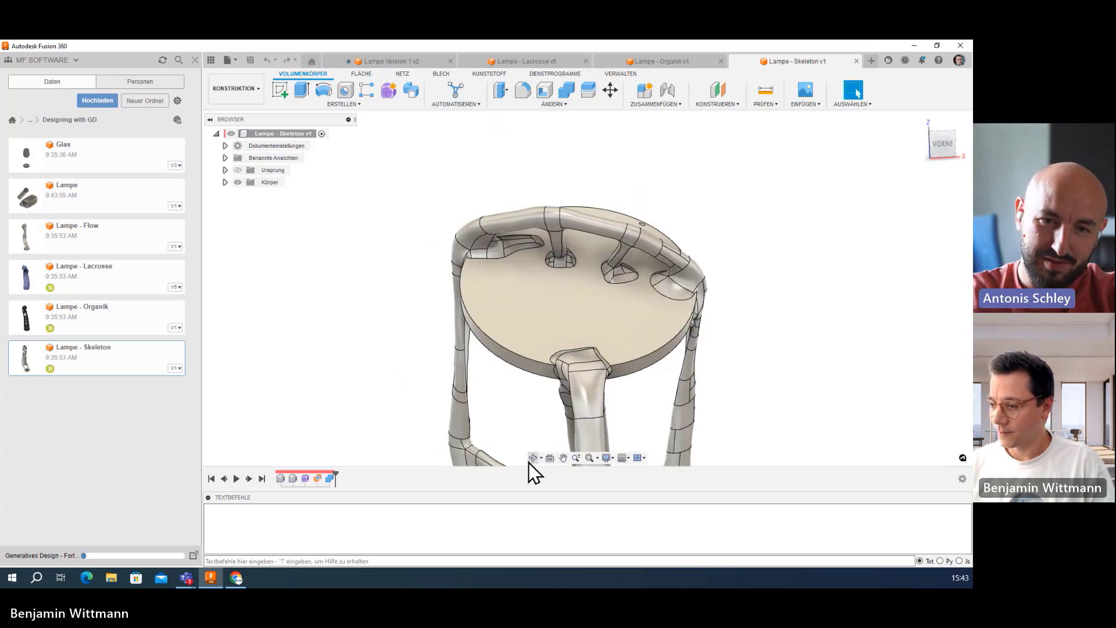
click(532, 458)
mouse_move(598, 363)
mouse_down()
mouse_move(599, 341)
mouse_move(599, 393)
mouse_up()
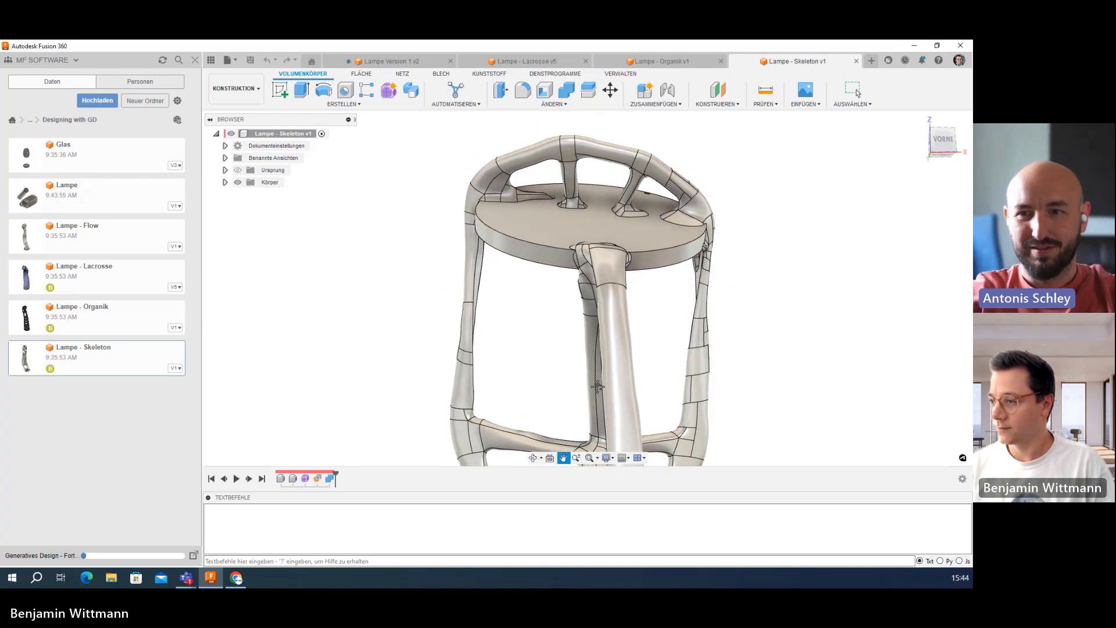
key(Escape)
click(532, 458)
mouse_move(535, 337)
mouse_down()
mouse_move(542, 343)
mouse_move(501, 343)
mouse_up()
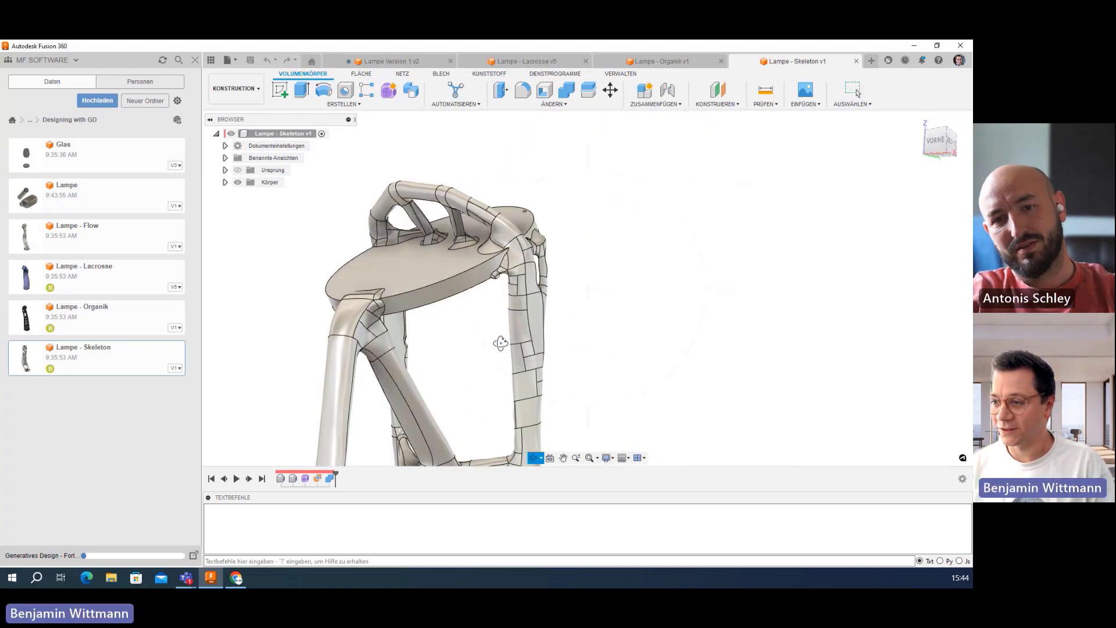
scroll(500, 343, up, 2)
scroll(553, 356, down, 3)
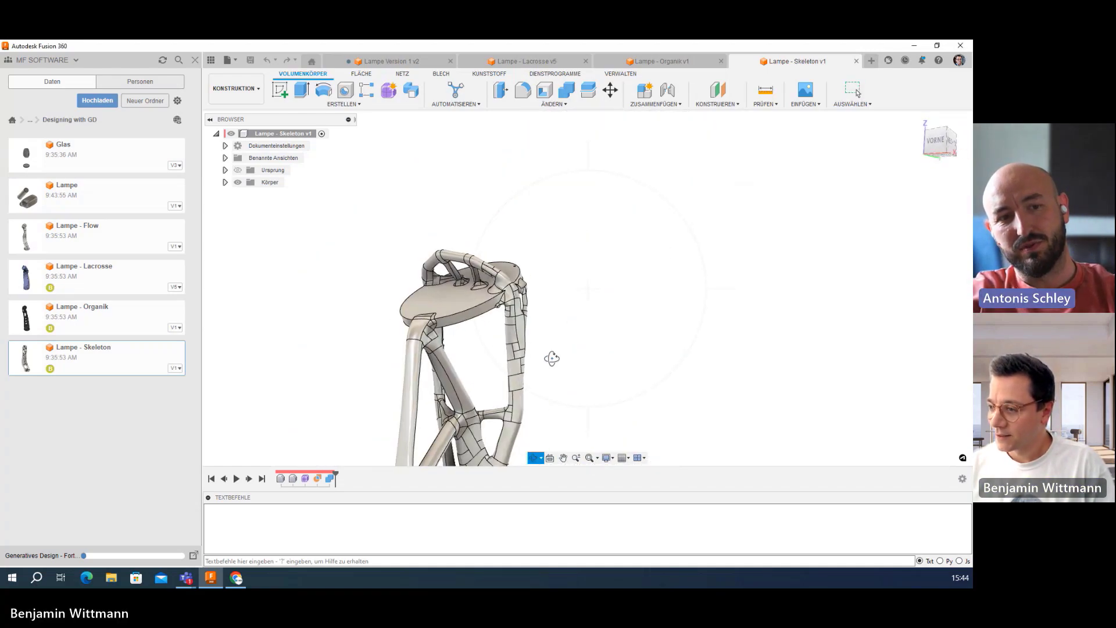
scroll(575, 388, down, 5)
middle_drag(575, 389, 598, 221)
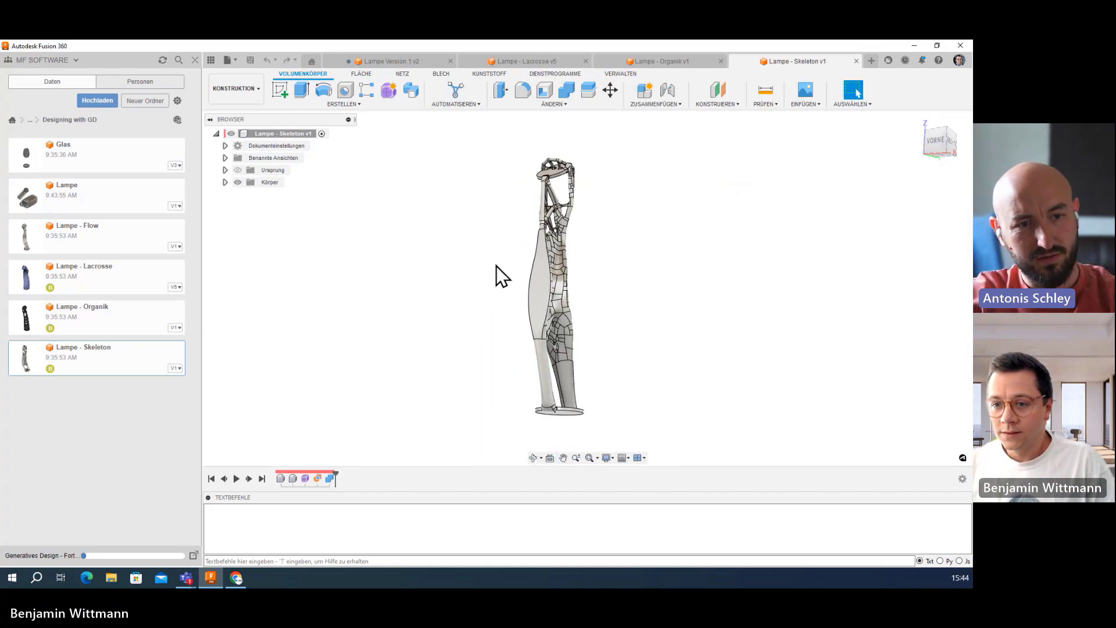
- Open Lampe - Flow and orbit its arm through side, back and upright front views
double_click(106, 239)
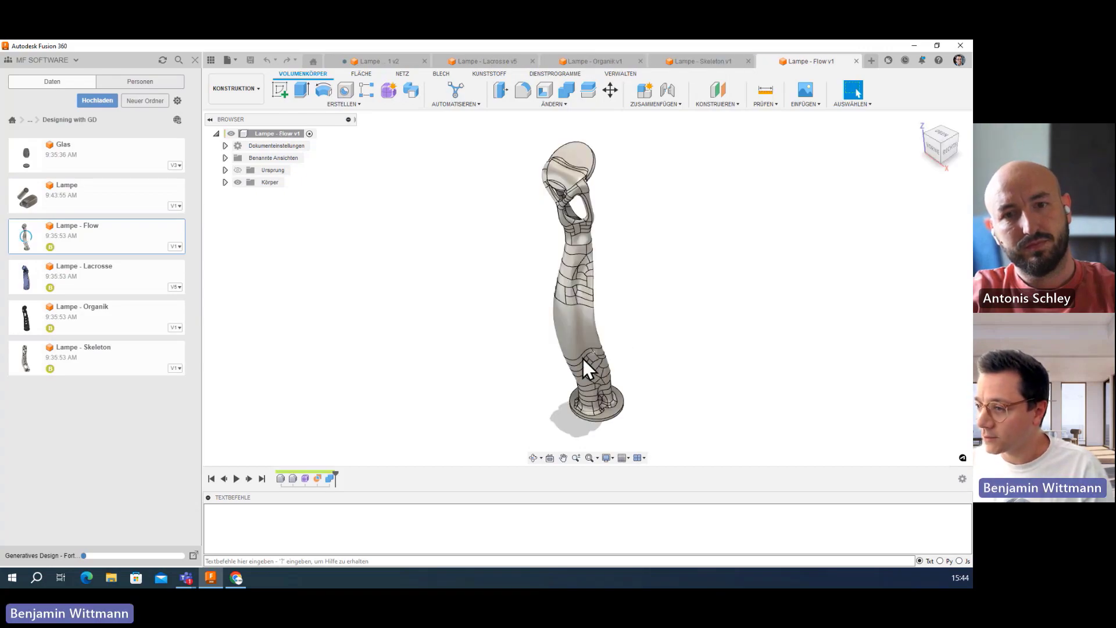
click(533, 458)
mouse_move(625, 318)
mouse_down()
mouse_move(602, 286)
mouse_move(578, 284)
mouse_up()
mouse_move(654, 216)
mouse_down()
mouse_move(593, 211)
mouse_move(568, 172)
mouse_move(603, 184)
mouse_move(605, 322)
mouse_move(557, 230)
mouse_move(615, 219)
mouse_move(686, 137)
mouse_move(735, 357)
mouse_move(626, 376)
mouse_move(668, 408)
mouse_move(611, 260)
mouse_up()
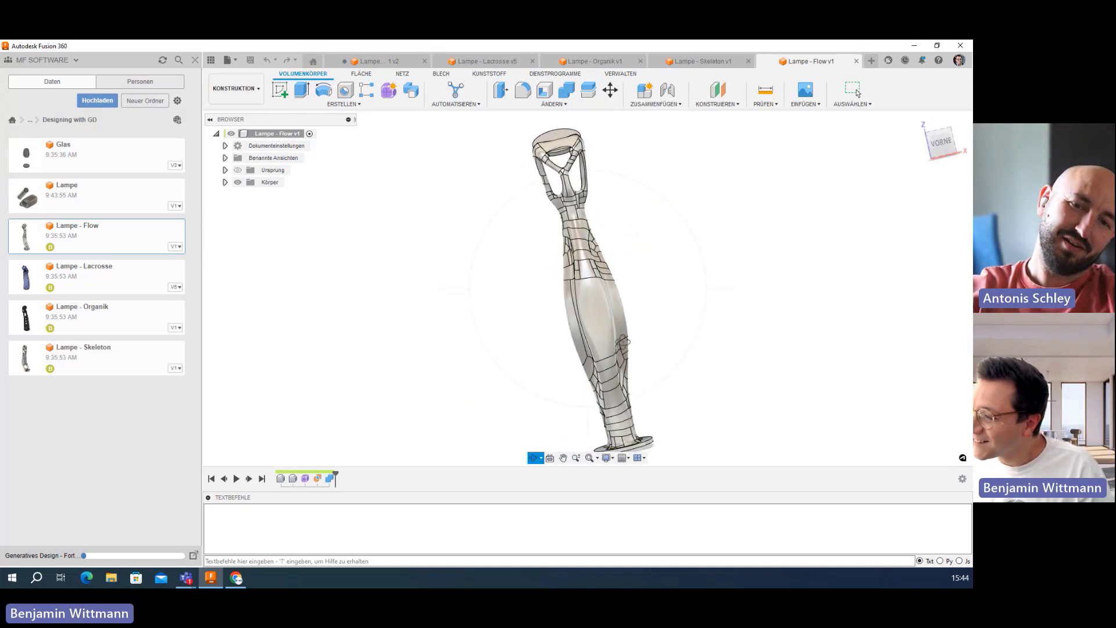
mouse_move(623, 342)
mouse_down()
mouse_move(655, 260)
mouse_move(638, 273)
mouse_move(628, 257)
mouse_move(603, 257)
mouse_up()
key(Escape)
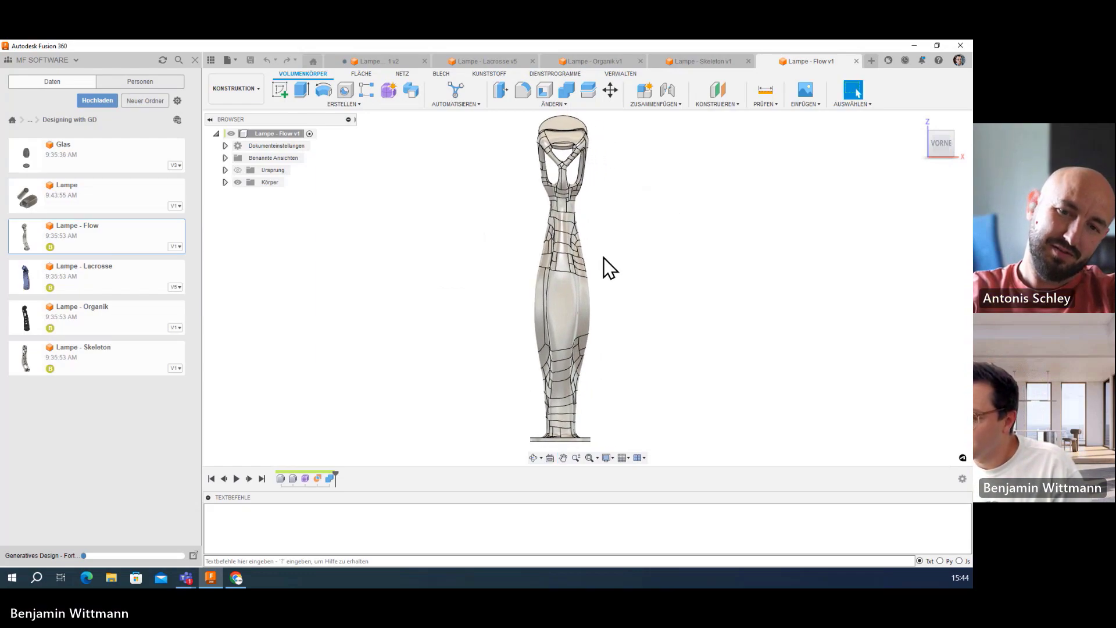
- Orbit the Flow arm to its left side, zoom in on the base and back out
click(534, 457)
mouse_move(564, 333)
mouse_down()
mouse_move(651, 319)
mouse_move(384, 324)
mouse_move(498, 324)
mouse_up()
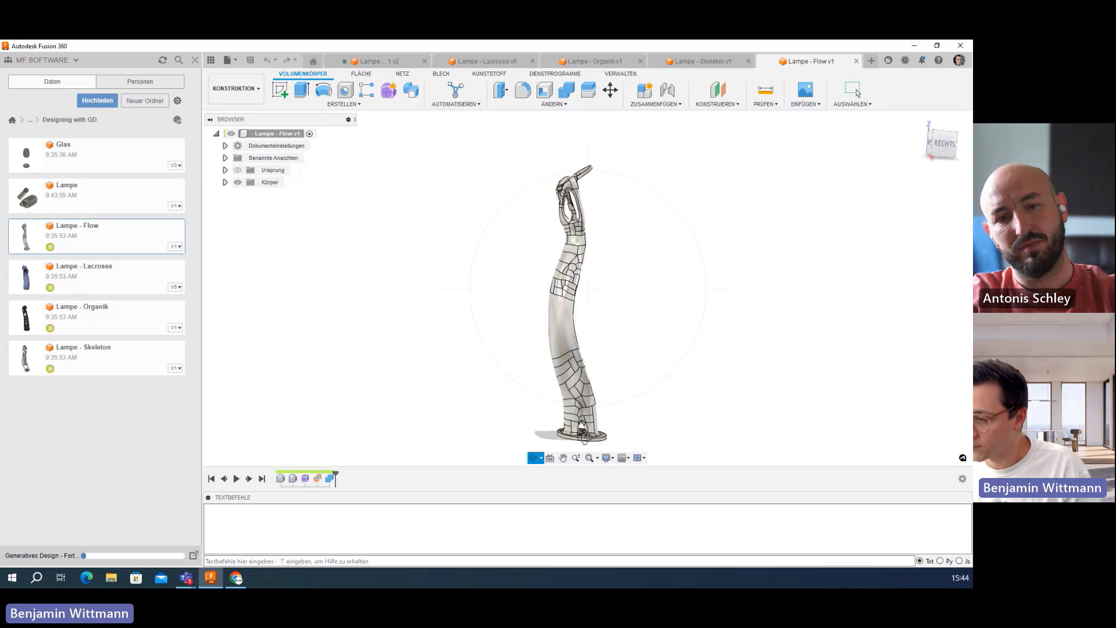
scroll(582, 429, up, 3)
scroll(558, 400, up, 2)
scroll(592, 415, down, 2)
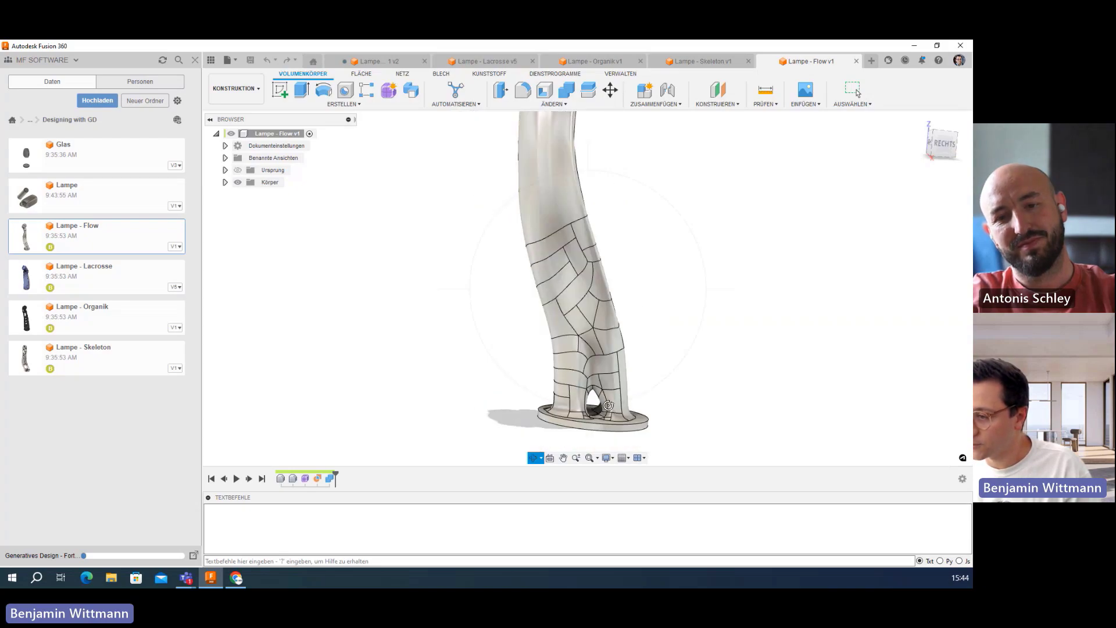
scroll(599, 384, down, 2)
scroll(616, 332, down, 2)
scroll(625, 311, down, 1)
mouse_move(628, 303)
mouse_down()
mouse_move(680, 301)
mouse_move(626, 301)
mouse_up()
key(Escape)
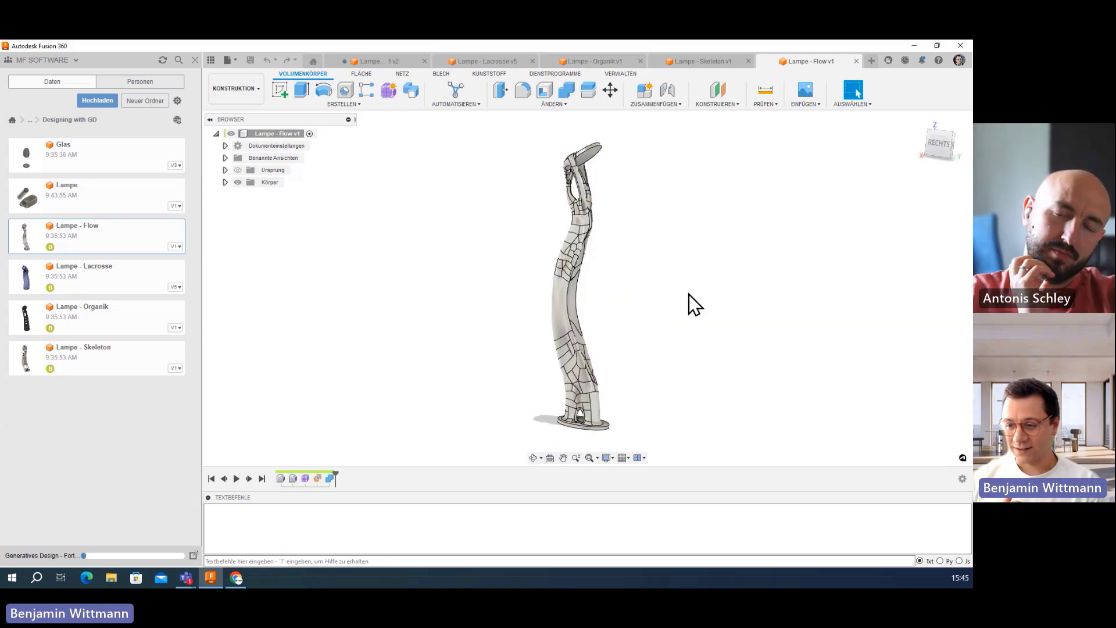